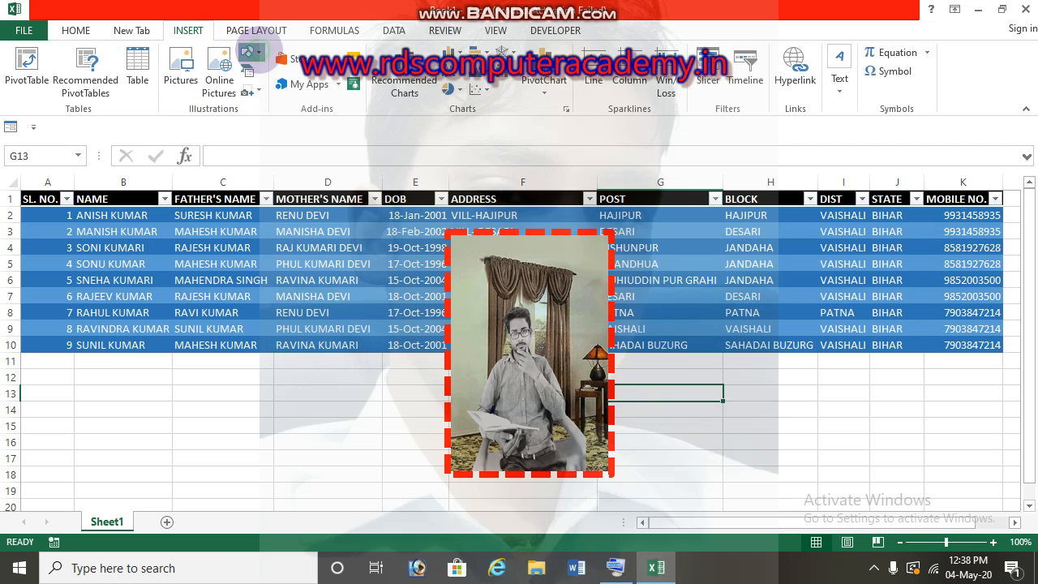
pyautogui.click(248, 51)
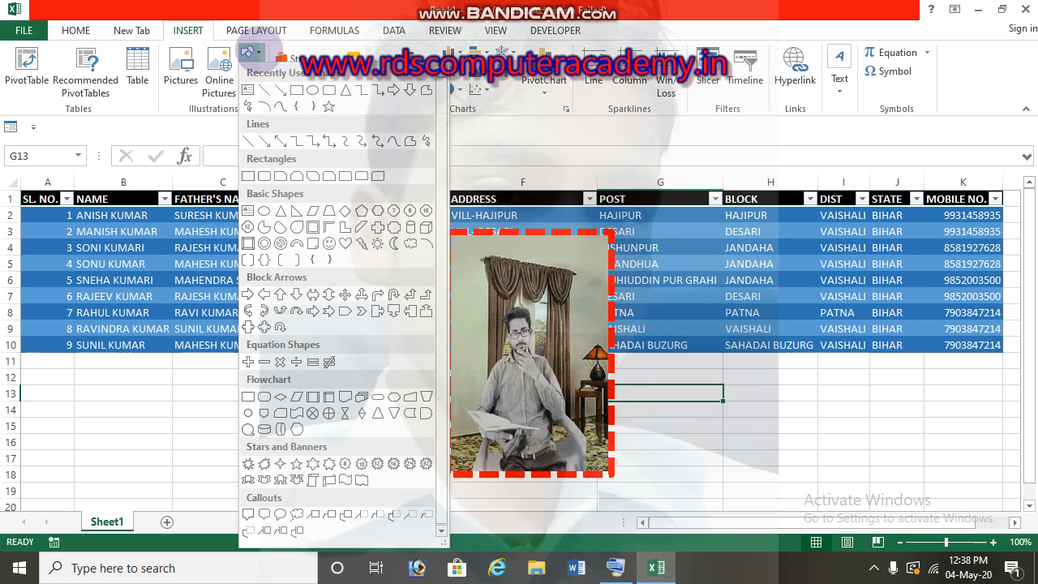
pyautogui.click(268, 461)
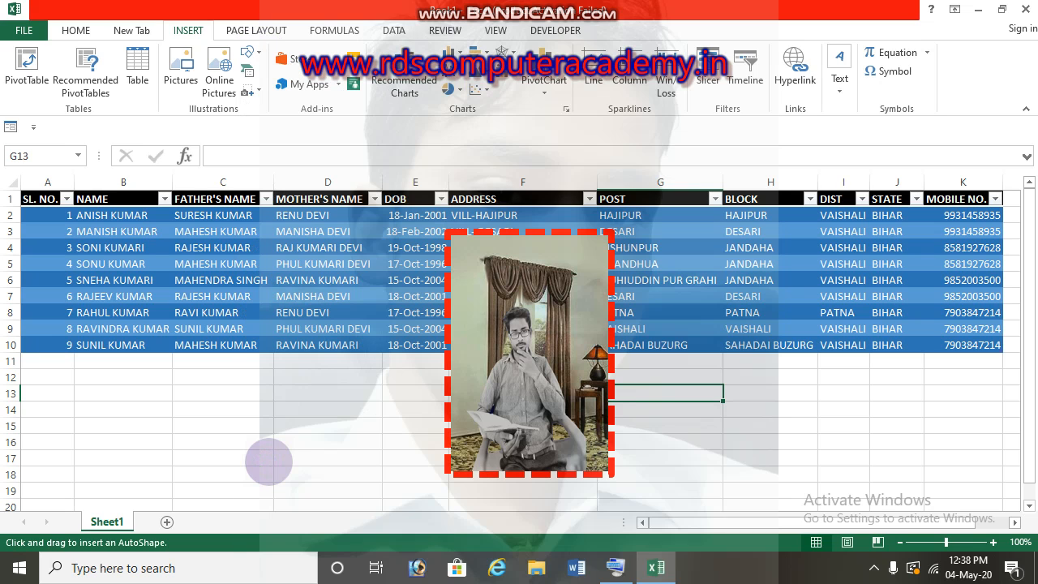
pyautogui.click(249, 52)
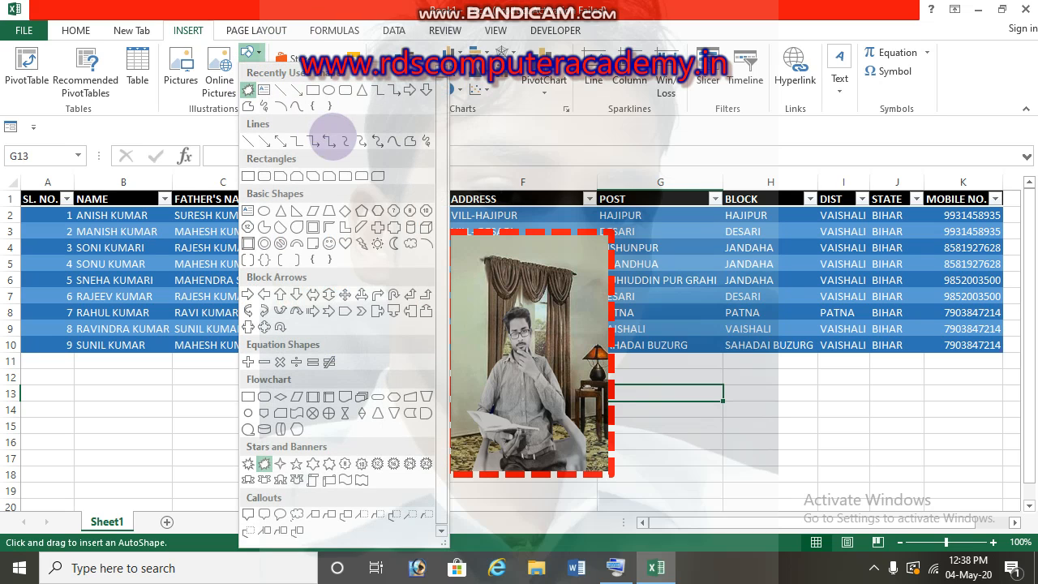
pyautogui.click(554, 328)
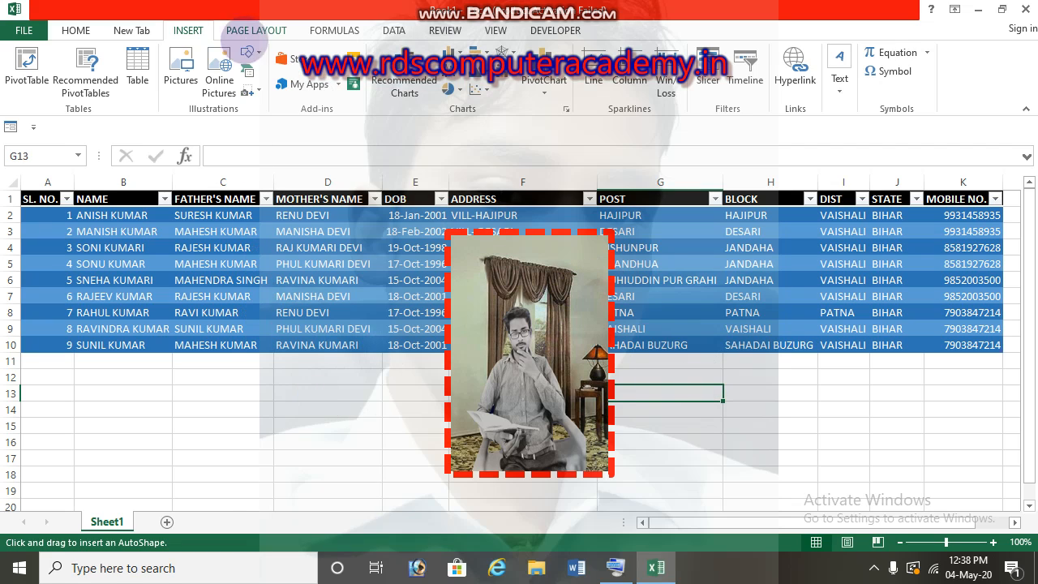
pyautogui.click(249, 54)
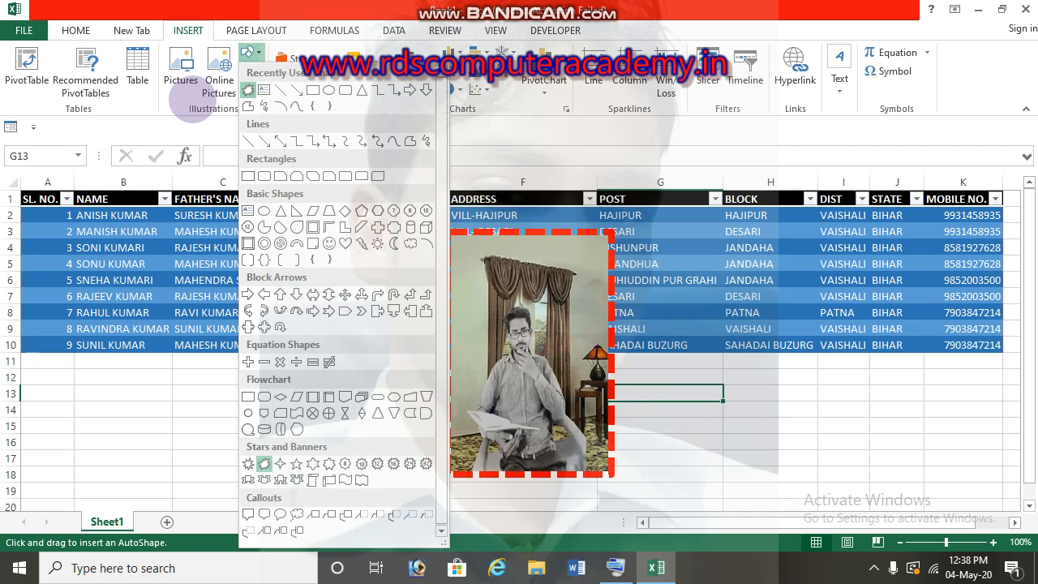
pyautogui.click(183, 82)
pyautogui.click(183, 81)
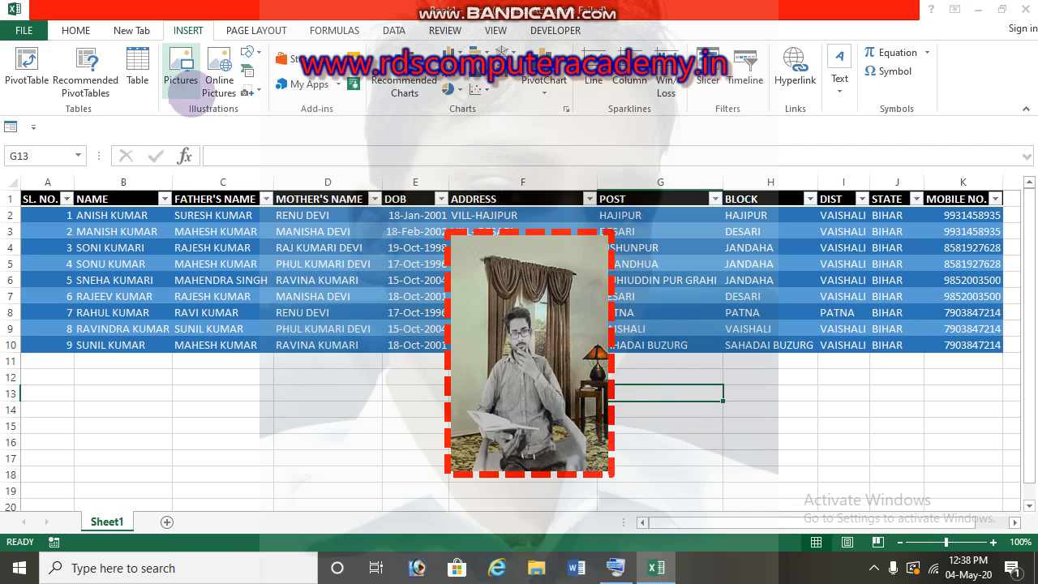
pyautogui.click(489, 12)
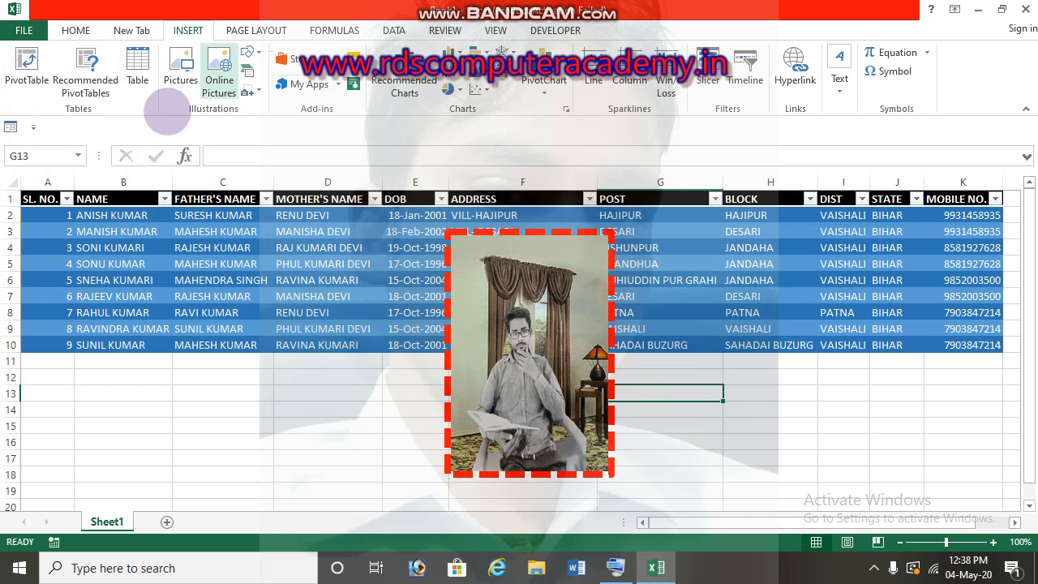
pyautogui.click(180, 89)
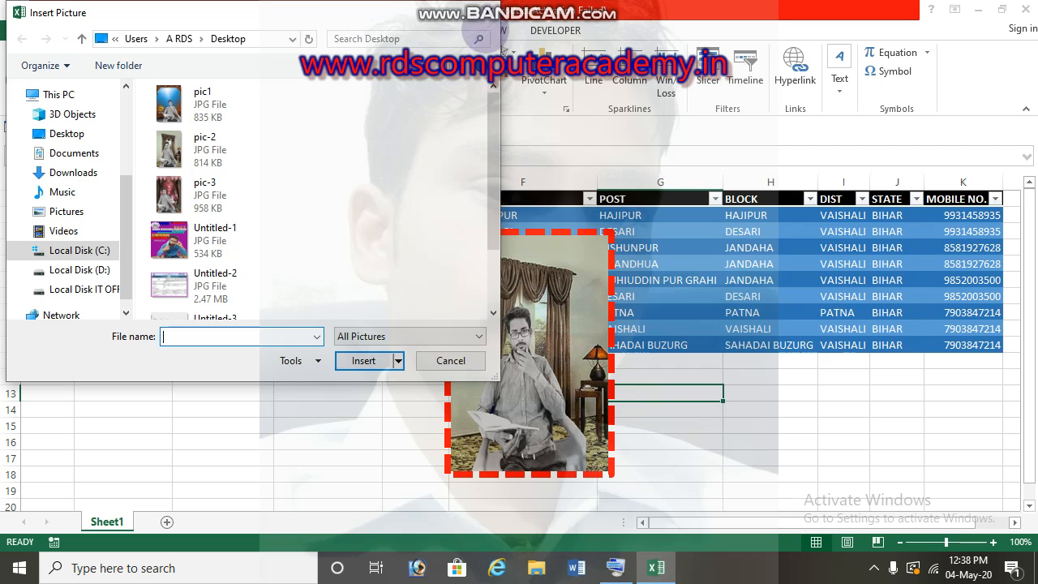
pyautogui.click(482, 15)
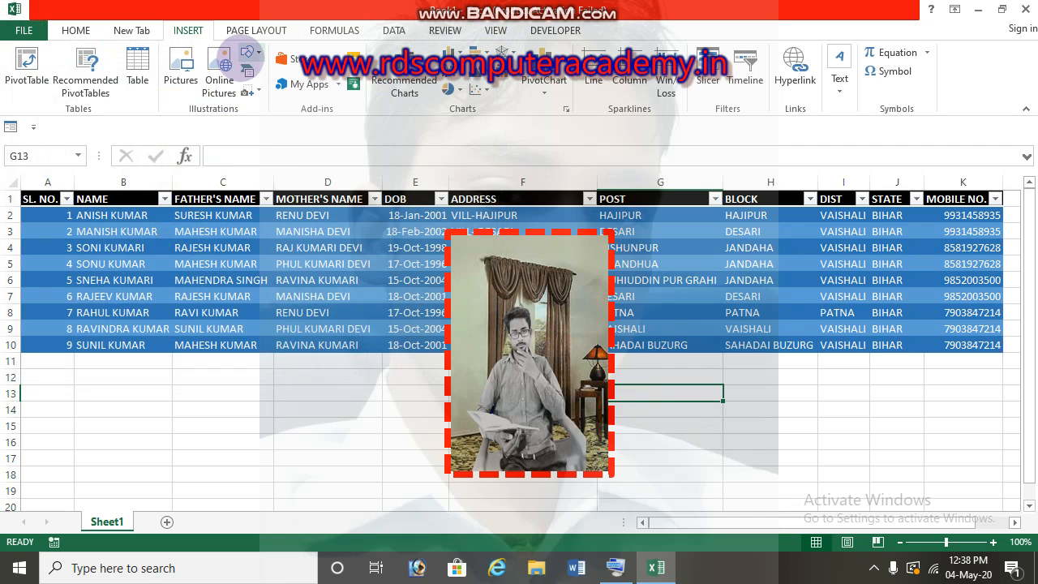
# Draw a plus shape about 1.2" high by 1.62" wide below the table and an Explosion 2 shape about 2.01" by 1.54" beside it.
pyautogui.click(248, 54)
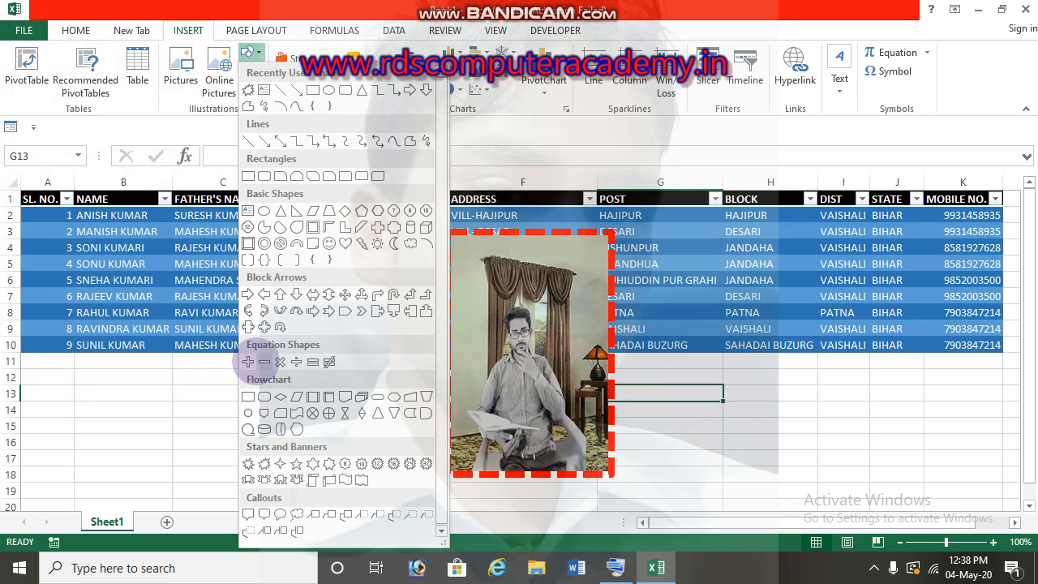
pyautogui.click(248, 362)
pyautogui.moveTo(191, 406)
pyautogui.mouseDown()
pyautogui.moveTo(276, 450)
pyautogui.moveTo(302, 491)
pyautogui.mouseUp()
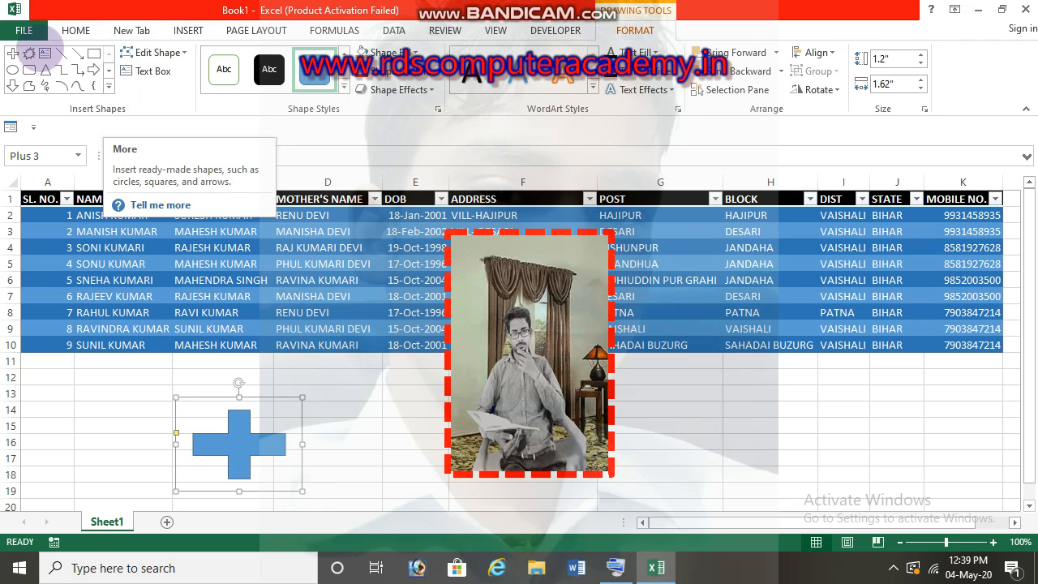
pyautogui.click(29, 53)
pyautogui.moveTo(34, 397)
pyautogui.mouseDown()
pyautogui.moveTo(92, 441)
pyautogui.moveTo(151, 522)
pyautogui.moveTo(156, 408)
pyautogui.mouseUp()
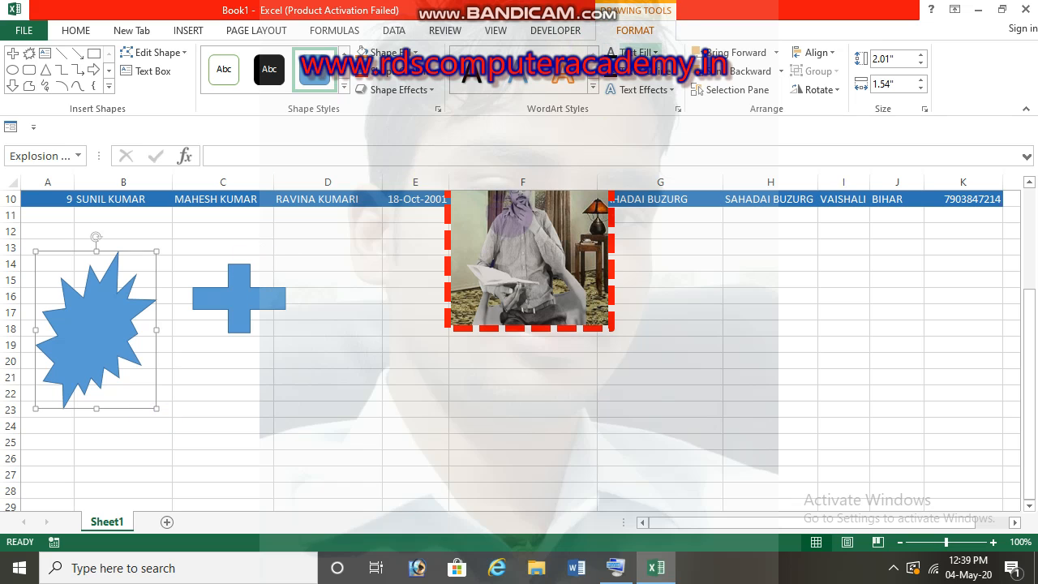
# Edit the explosion shape's points, pulling its top spike and the points facing the plus outward into long spikes.
pyautogui.click(328, 312)
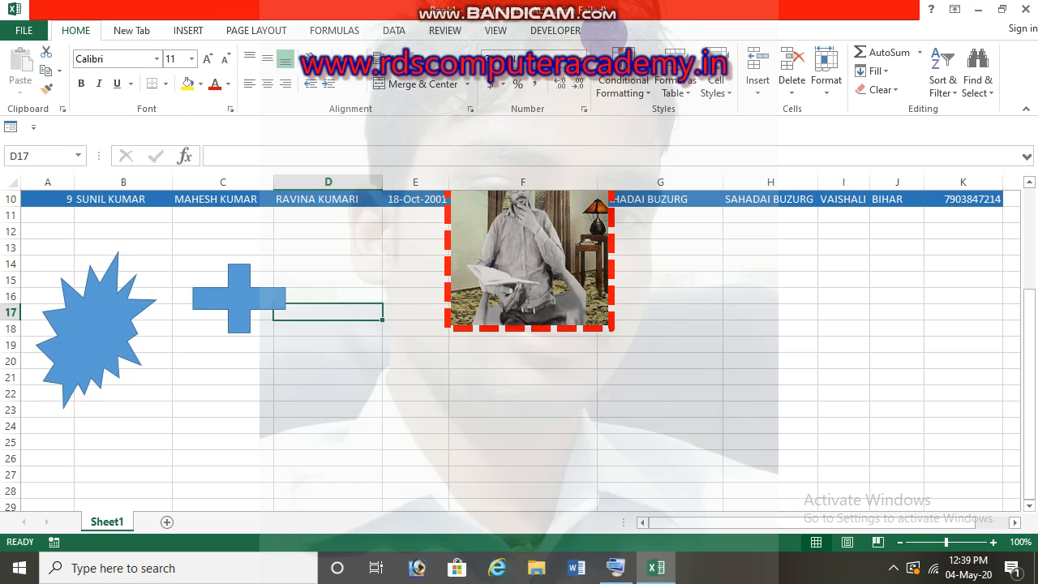
pyautogui.click(118, 320)
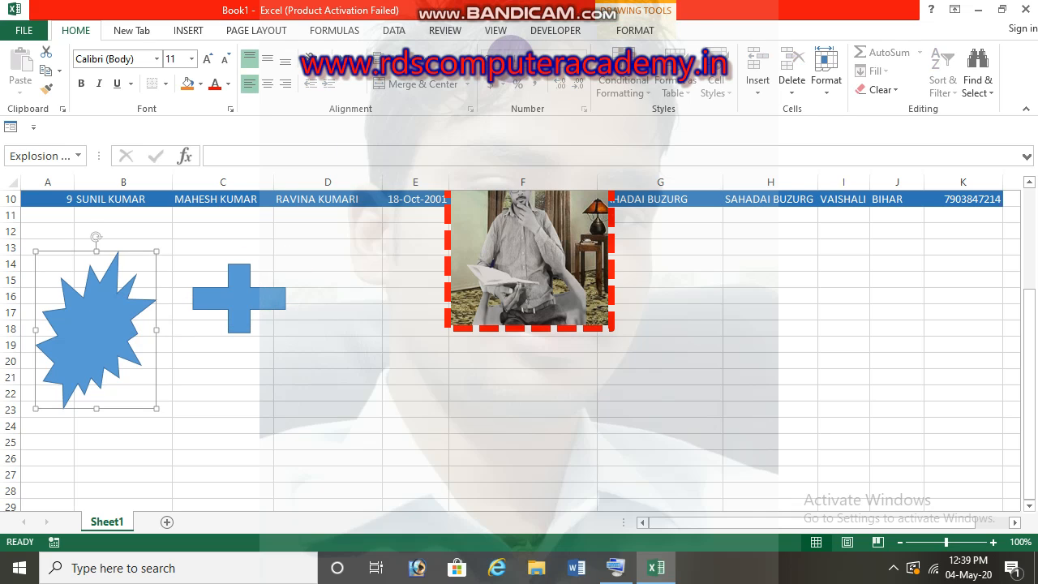
pyautogui.click(641, 28)
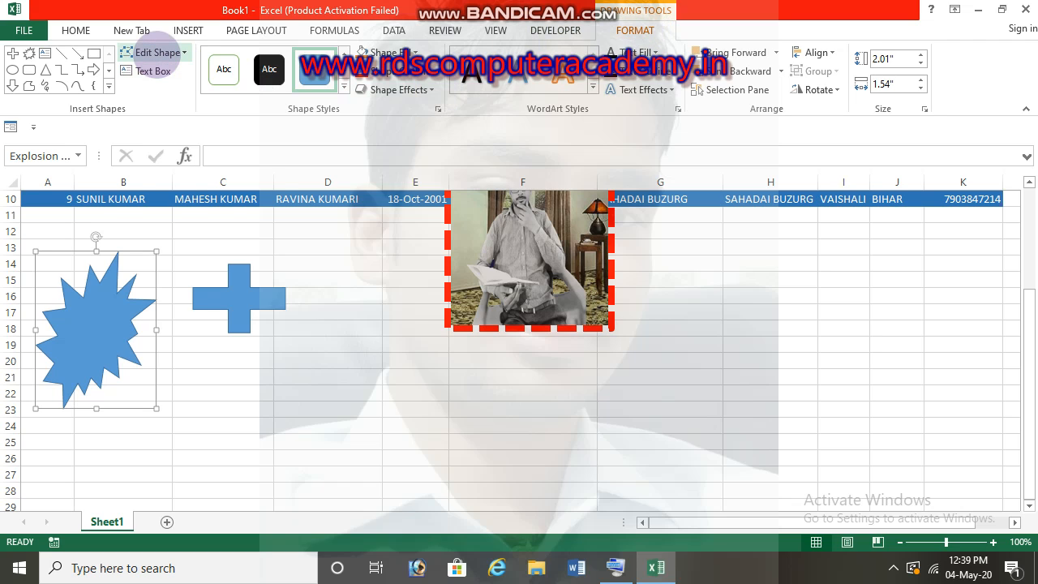
pyautogui.click(159, 52)
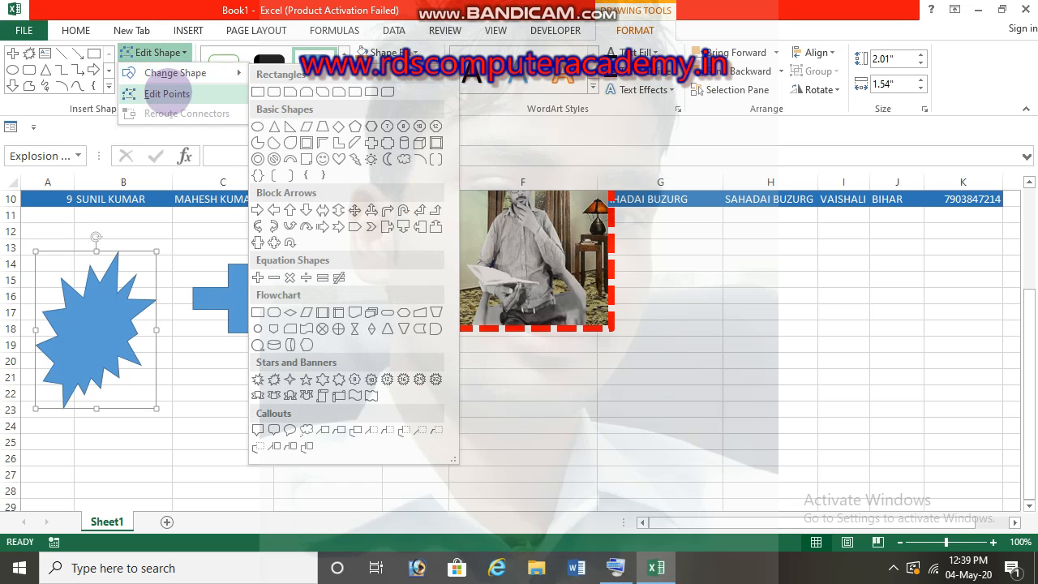
pyautogui.click(166, 93)
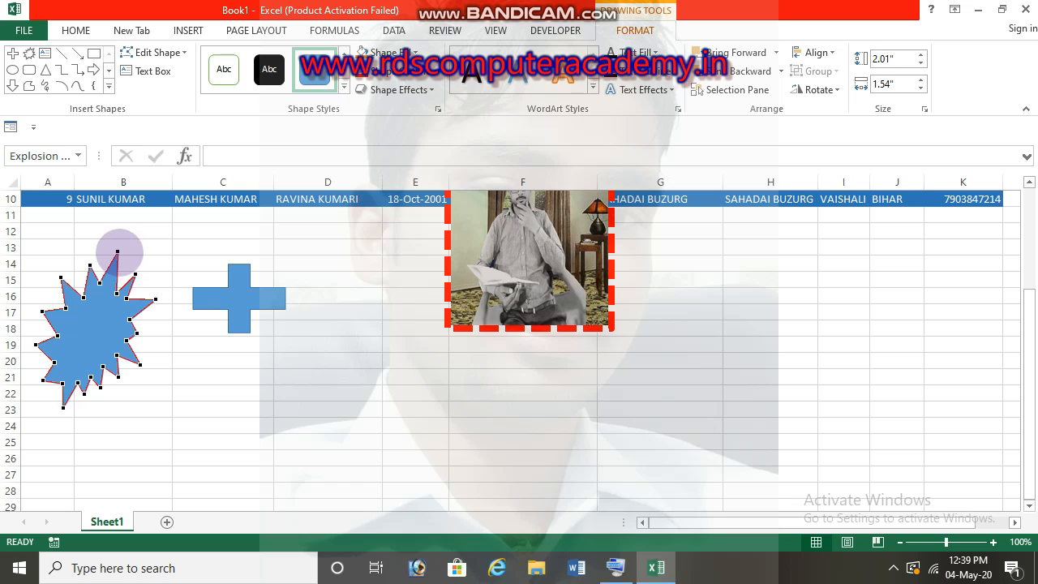
pyautogui.moveTo(119, 253); pyautogui.dragTo(159, 365)
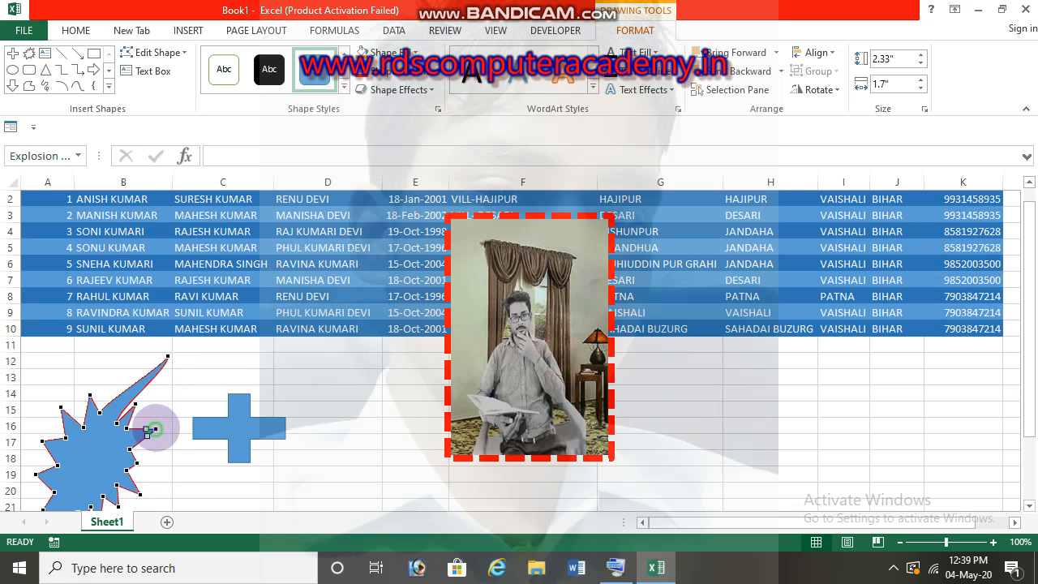
pyautogui.moveTo(151, 429); pyautogui.dragTo(212, 386)
pyautogui.moveTo(138, 463); pyautogui.dragTo(226, 481)
pyautogui.moveTo(138, 494); pyautogui.dragTo(208, 498)
pyautogui.moveTo(127, 469); pyautogui.dragTo(180, 489)
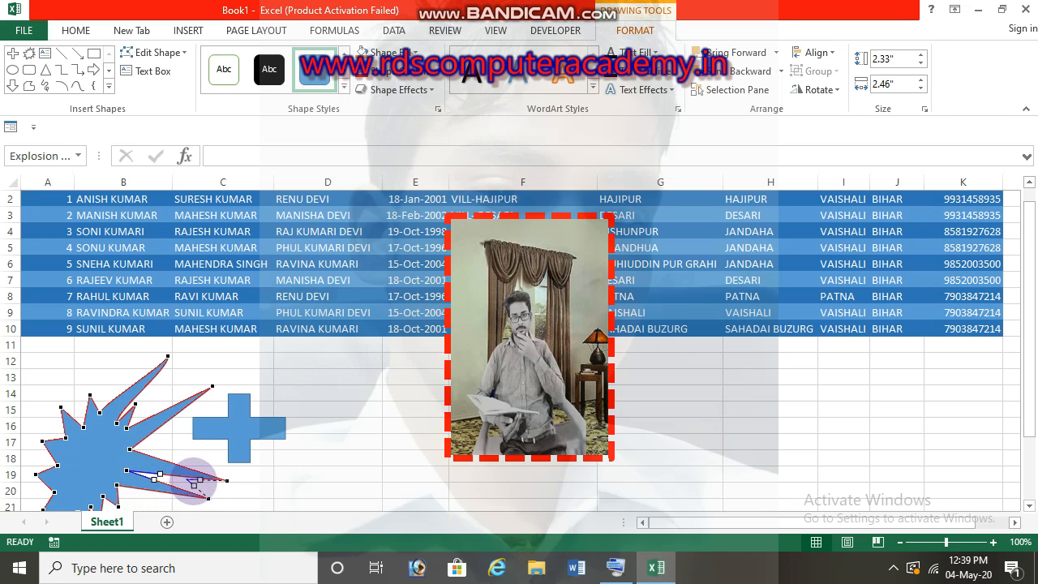
# Pull points along the explosion shape's lower edge downward, stretching the shape to about 2.95" high.
pyautogui.moveTo(118, 483); pyautogui.dragTo(110, 357)
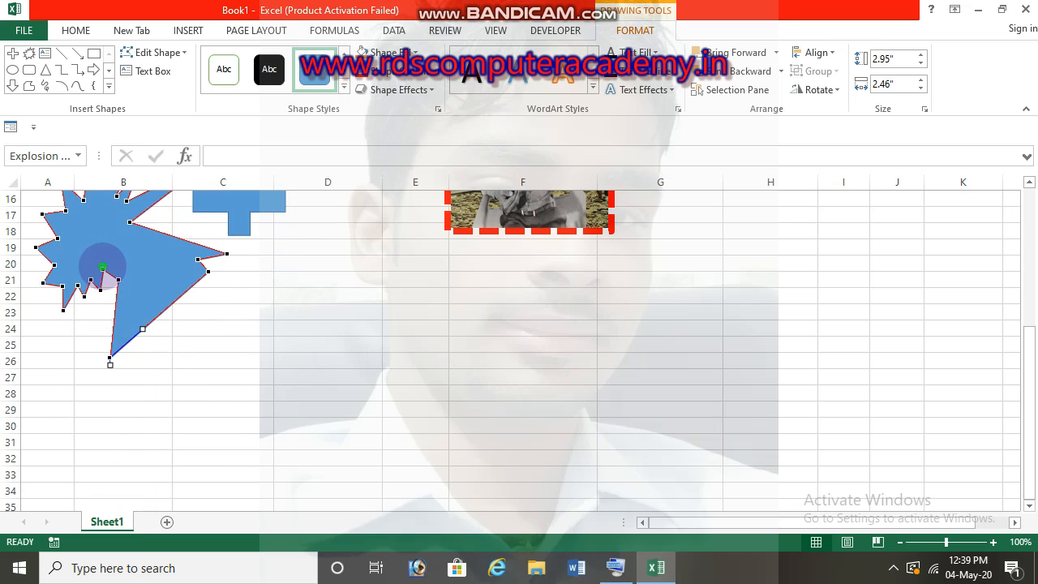
pyautogui.moveTo(102, 266); pyautogui.dragTo(71, 340)
pyautogui.moveTo(88, 280); pyautogui.dragTo(68, 343)
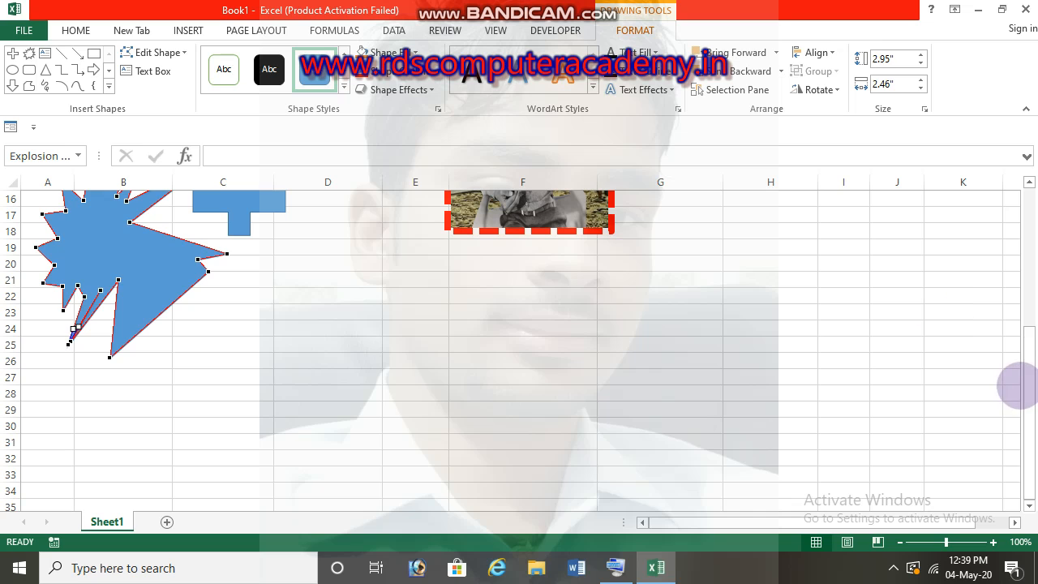
# Edit the plus shape's points, pulling the corners of its upper arm upward to make the shape about 1.35" high.
pyautogui.moveTo(1027, 387); pyautogui.dragTo(1026, 343)
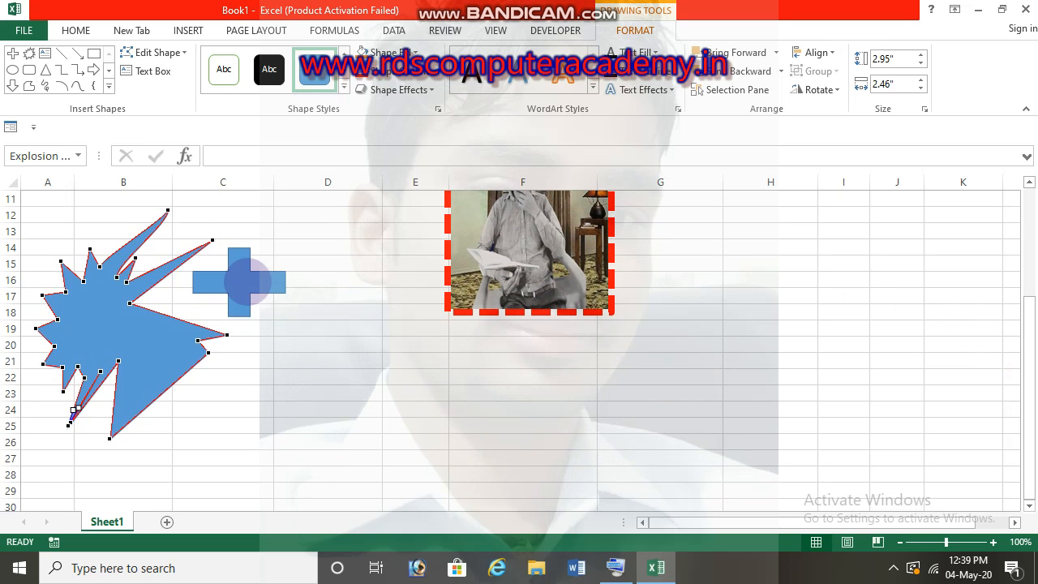
pyautogui.click(243, 280)
pyautogui.click(153, 52)
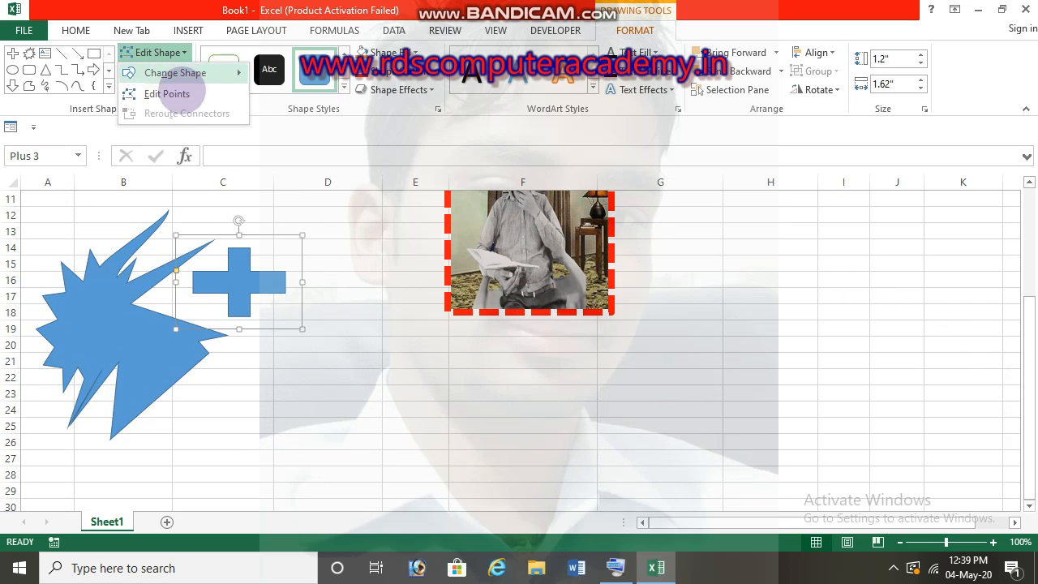
pyautogui.click(167, 94)
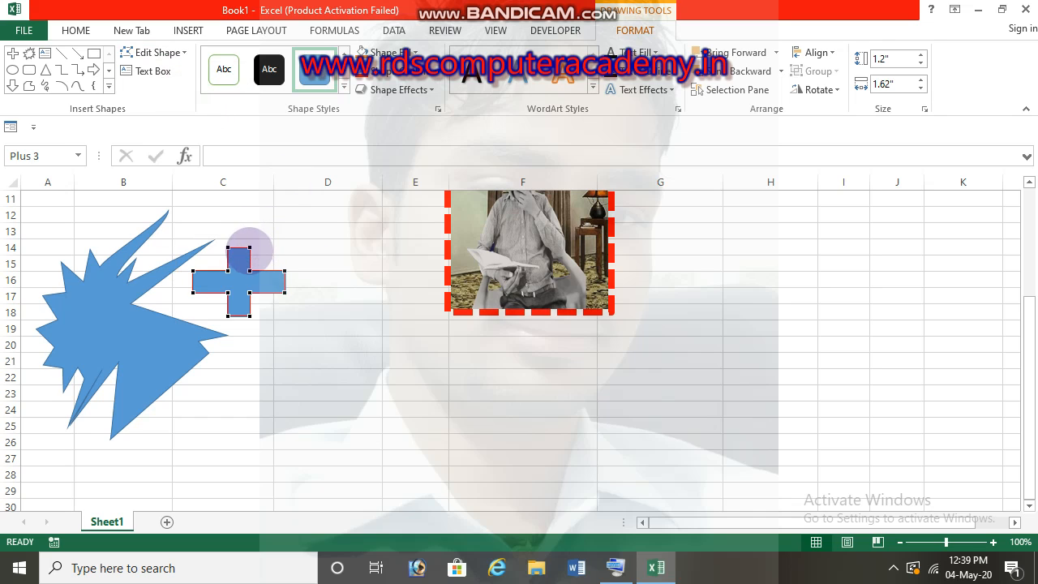
pyautogui.moveTo(251, 213); pyautogui.dragTo(226, 221)
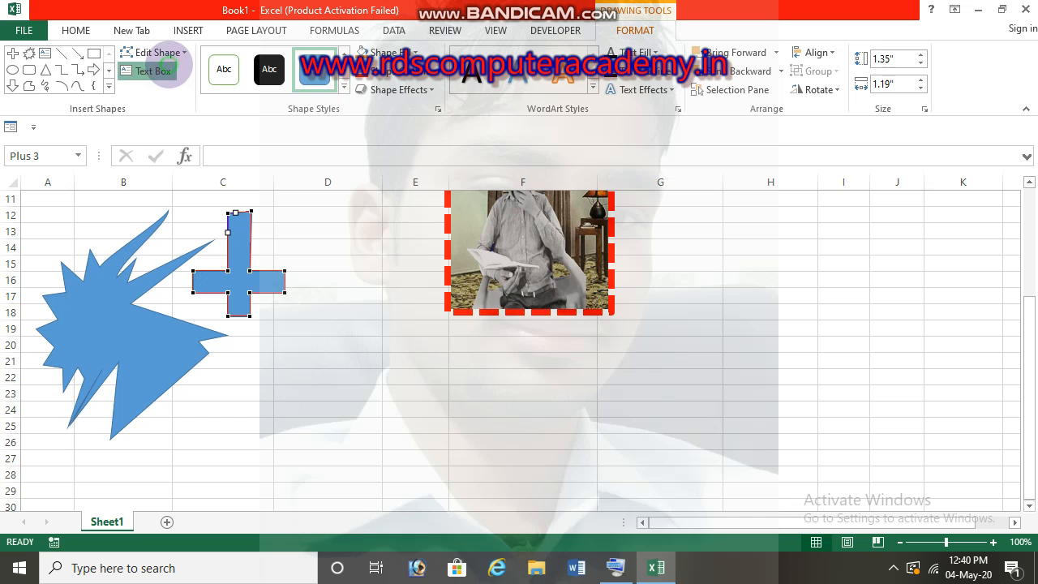
# Change the plus shape into a heart, enlarge it to about 2.11" high by 2.41" wide and move it clear of the explosion.
pyautogui.click(154, 52)
pyautogui.moveTo(175, 73)
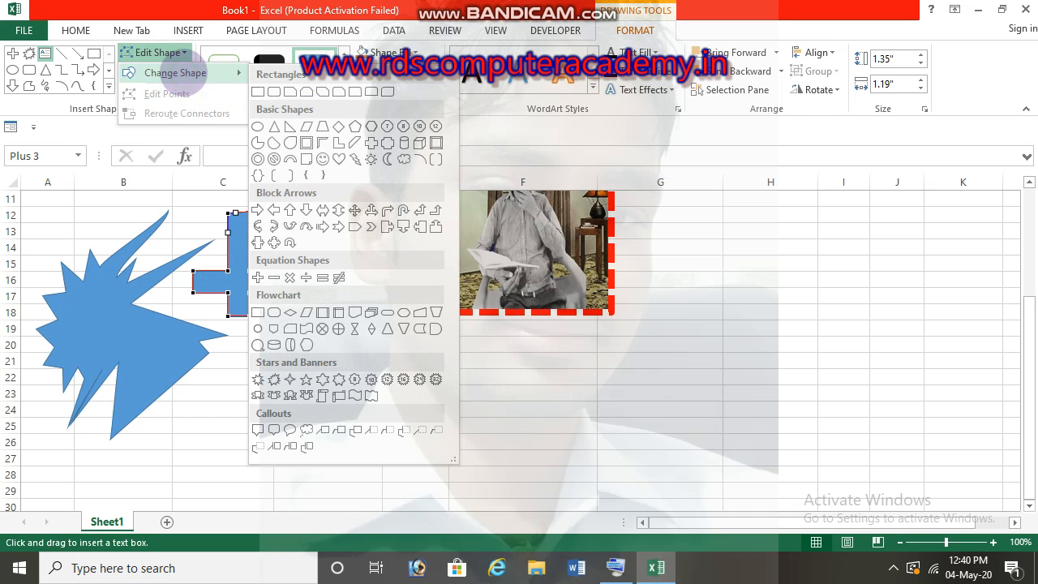
pyautogui.click(339, 159)
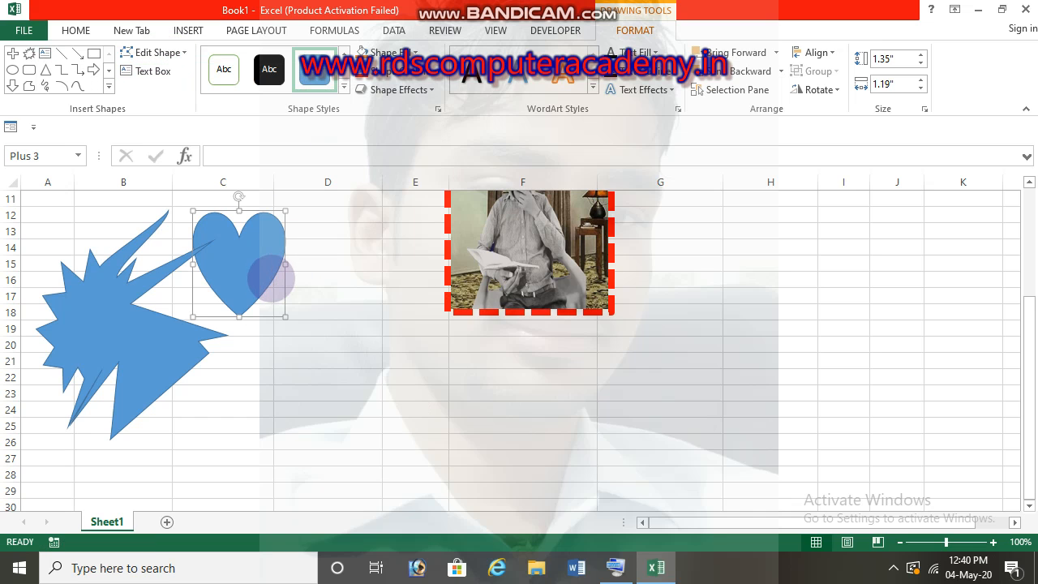
pyautogui.moveTo(286, 318); pyautogui.dragTo(381, 377)
pyautogui.moveTo(280, 268); pyautogui.dragTo(317, 296)
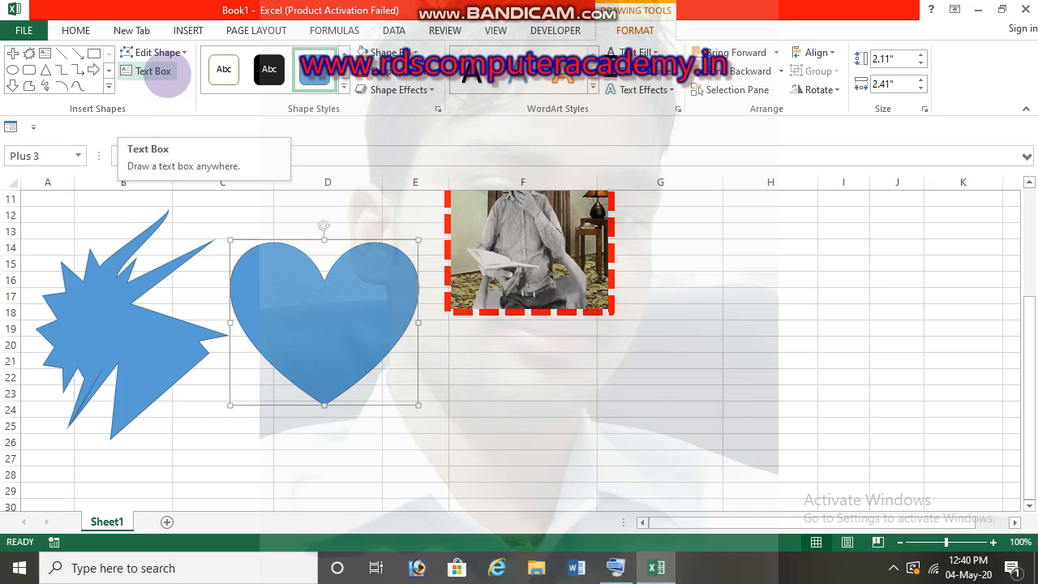
# Add the text "DIL" inside the heart shape using the Text Box tool and reselect the heart.
pyautogui.click(151, 75)
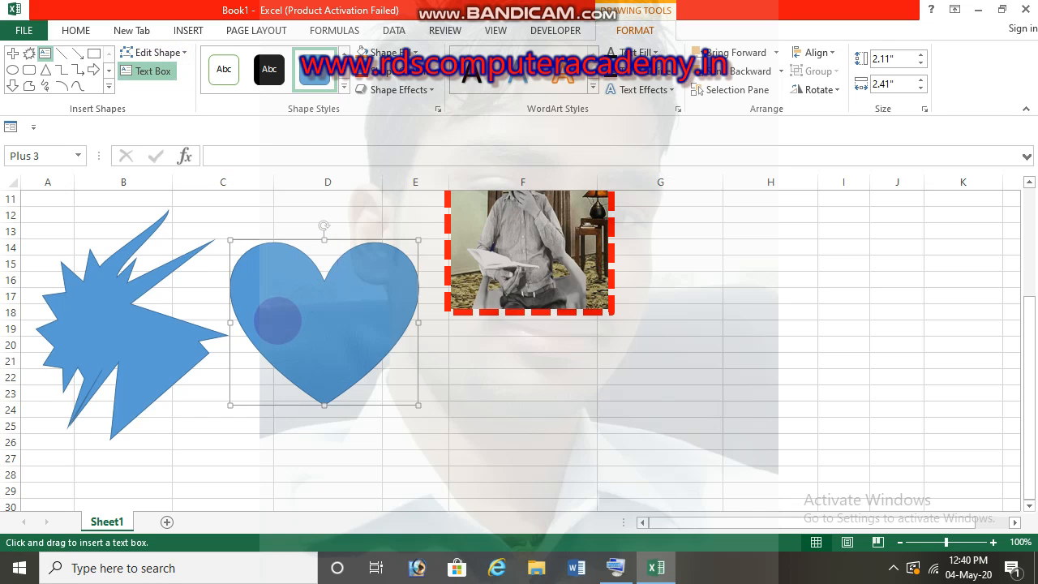
pyautogui.click(277, 321)
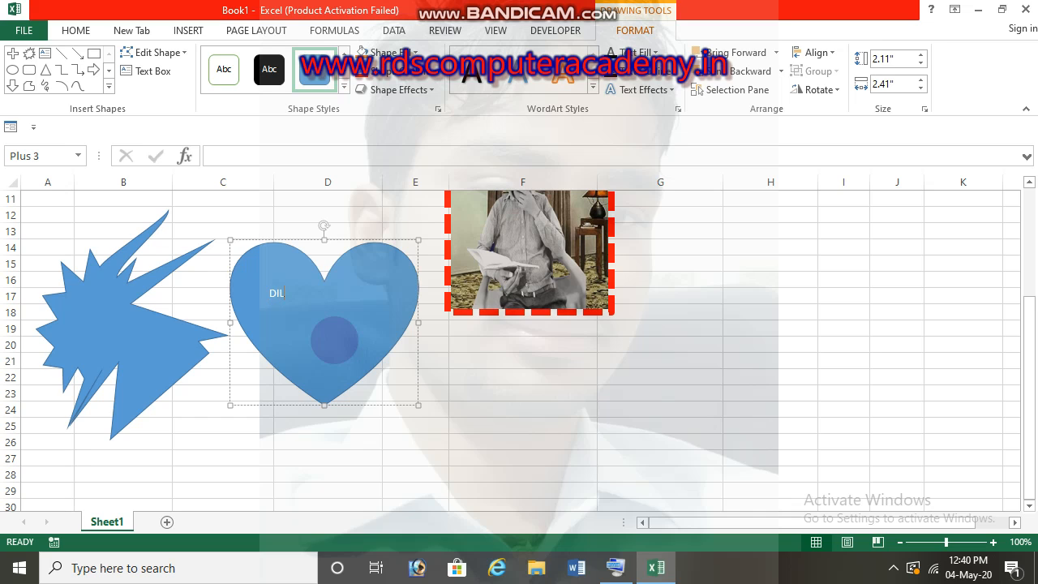
pyautogui.click(531, 304)
pyautogui.click(360, 302)
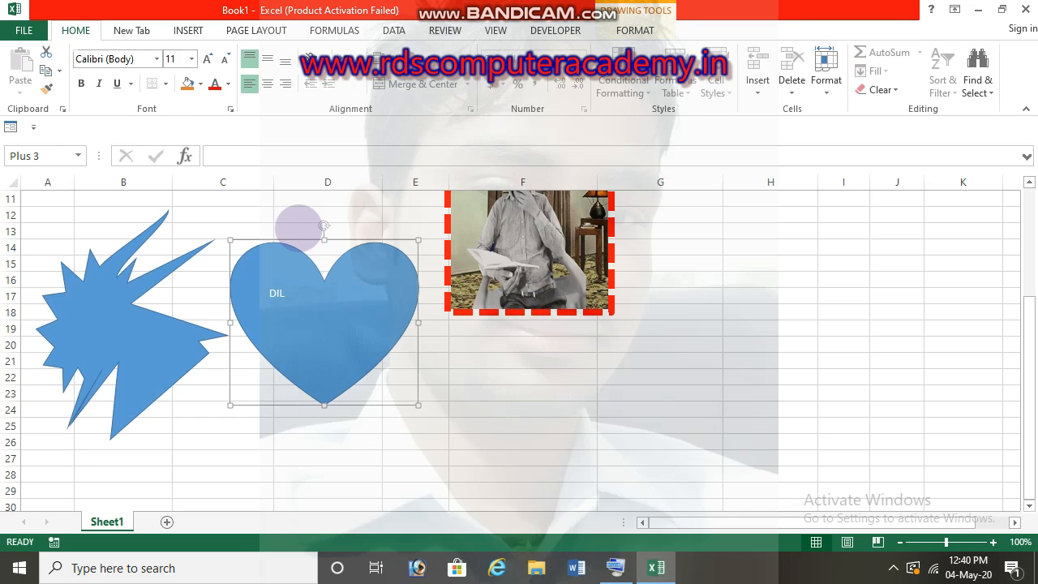
pyautogui.click(187, 31)
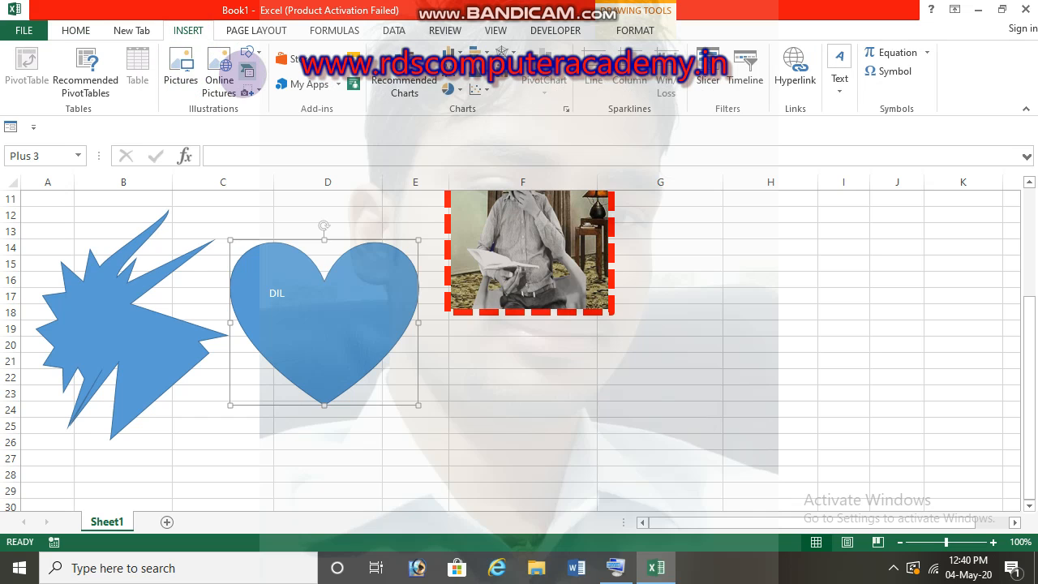
pyautogui.click(247, 52)
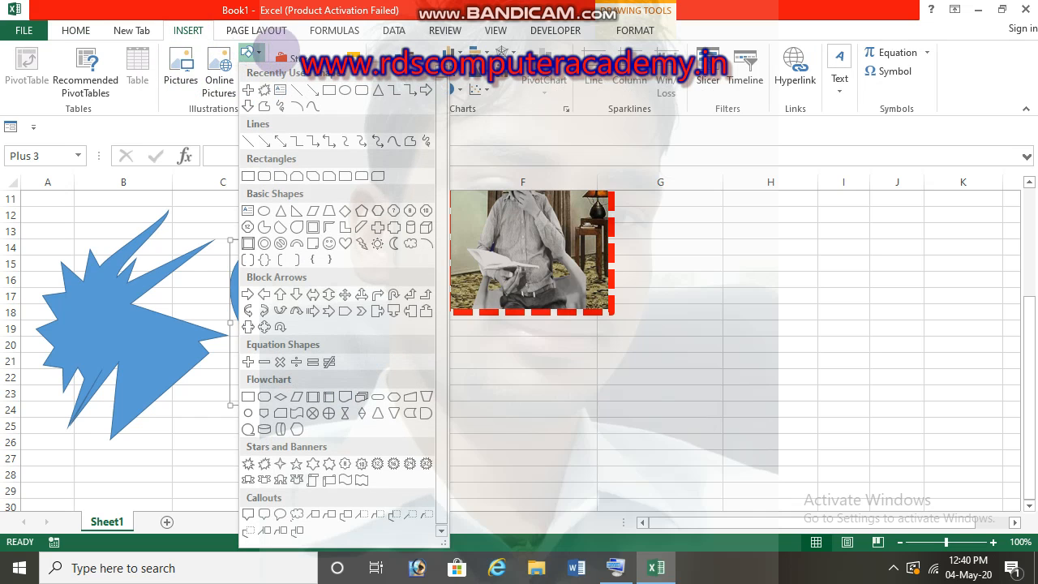
# Apply the black gradient shape style from the gallery's fifth row to the heart and replace its fill with standard Red.
pyautogui.click(638, 31)
pyautogui.click(638, 30)
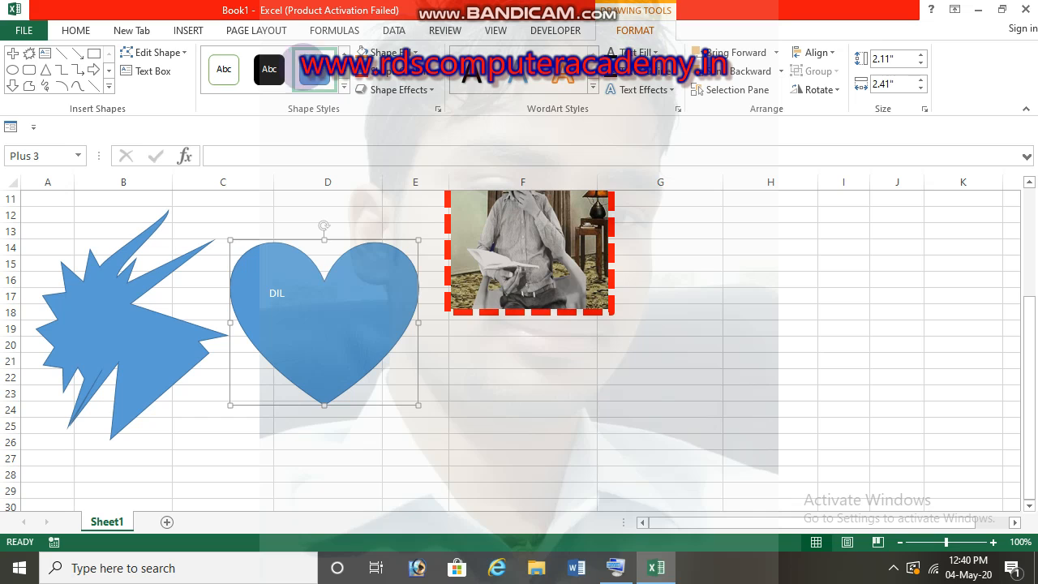
pyautogui.click(344, 87)
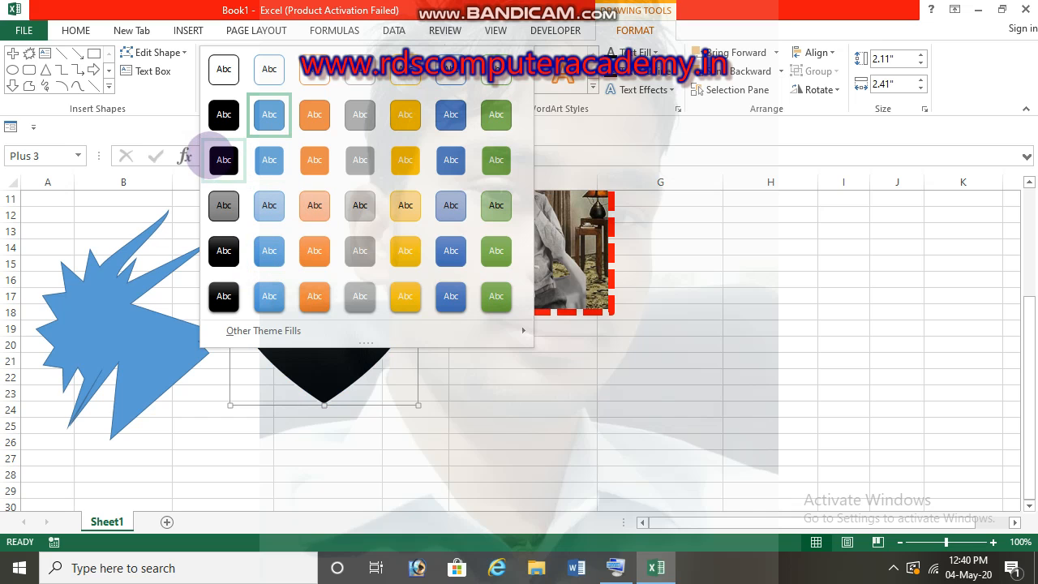
pyautogui.click(228, 262)
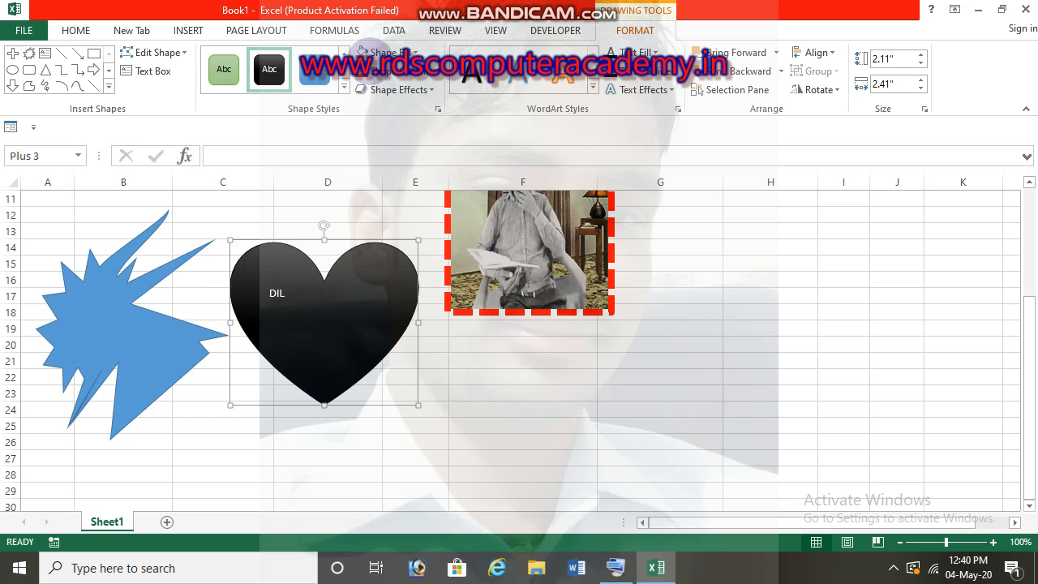
pyautogui.click(401, 52)
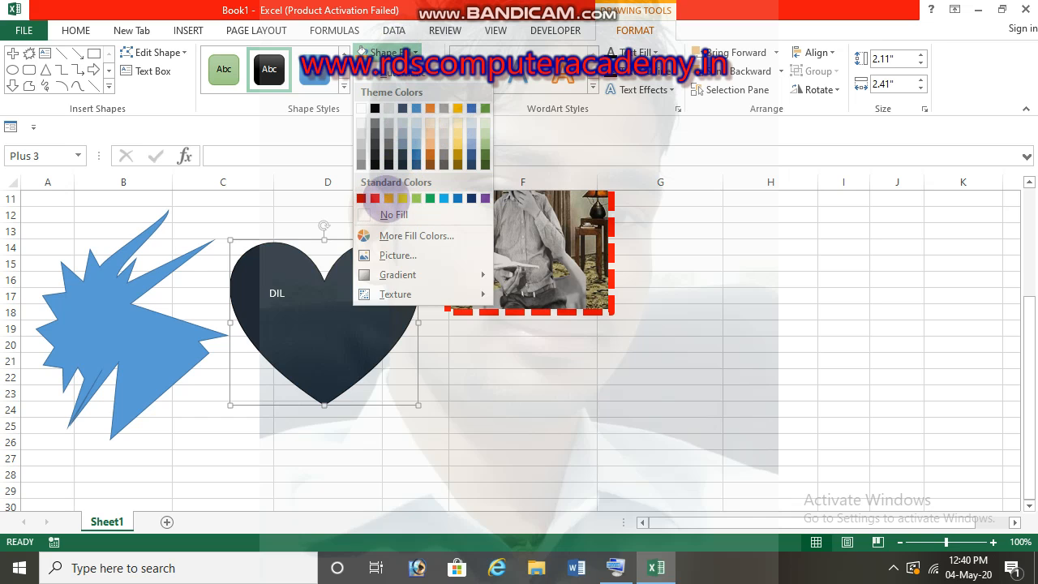
pyautogui.click(375, 198)
# Change the heart's fill to a golden yellow chosen through More Fill Colors.
pyautogui.click(382, 49)
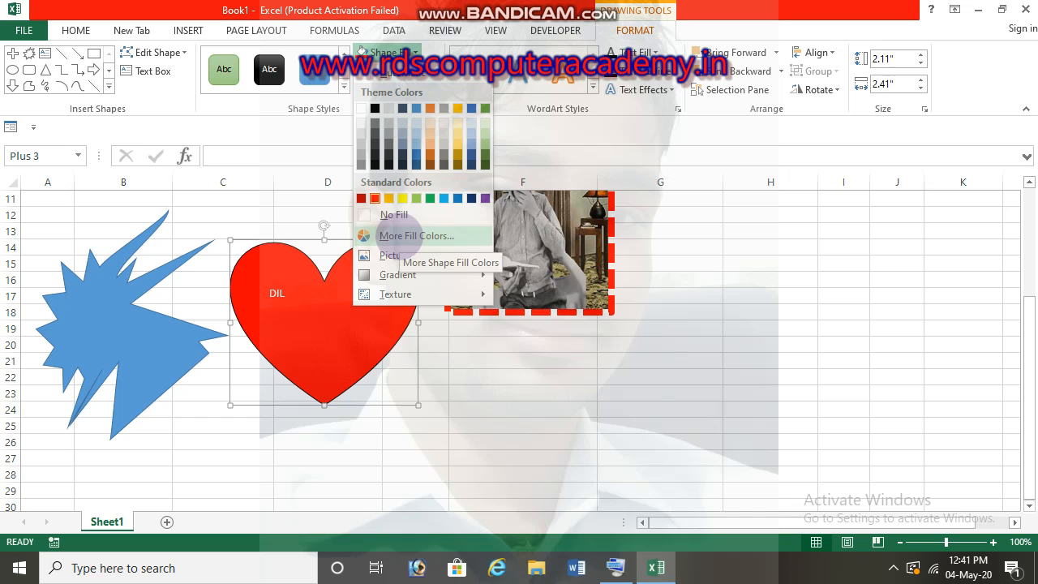
pyautogui.click(397, 232)
pyautogui.click(661, 279)
pyautogui.doubleClick(596, 316)
pyautogui.click(596, 313)
pyautogui.click(356, 311)
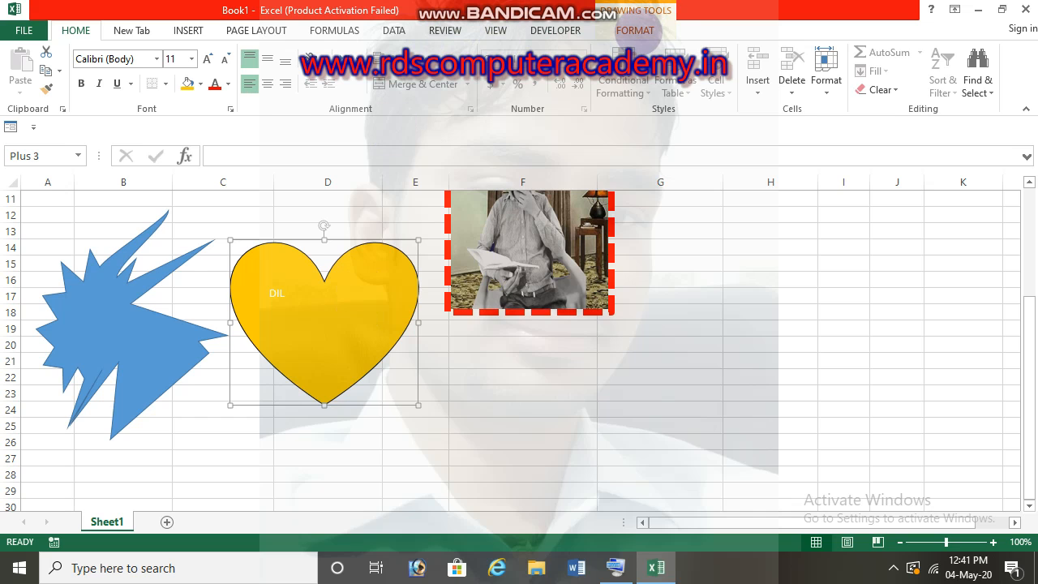
# Fill the heart with the picture file pic-2 from the Desktop folder.
pyautogui.click(641, 30)
pyautogui.click(364, 52)
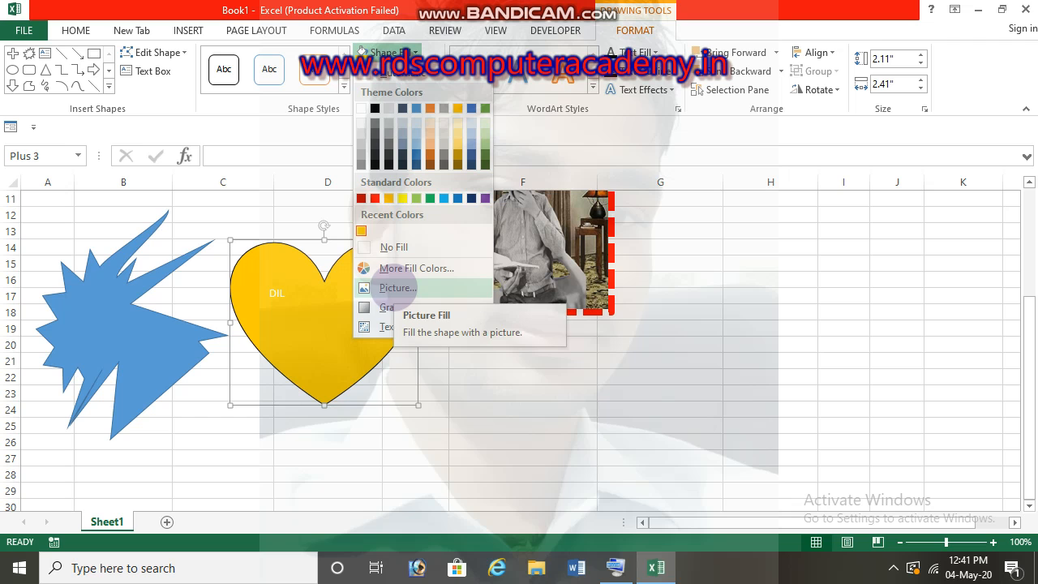
pyautogui.click(387, 287)
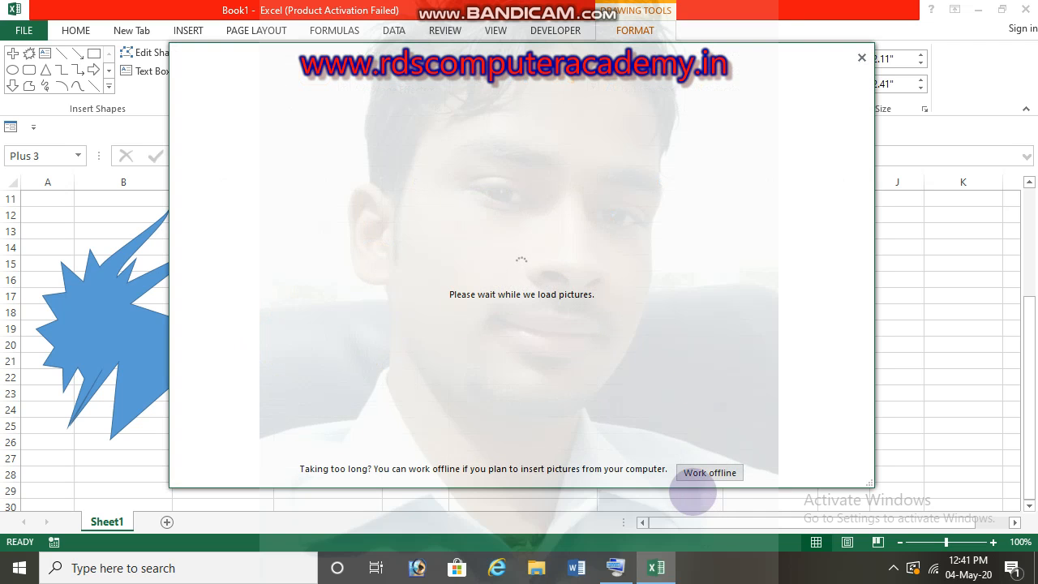
pyautogui.click(600, 139)
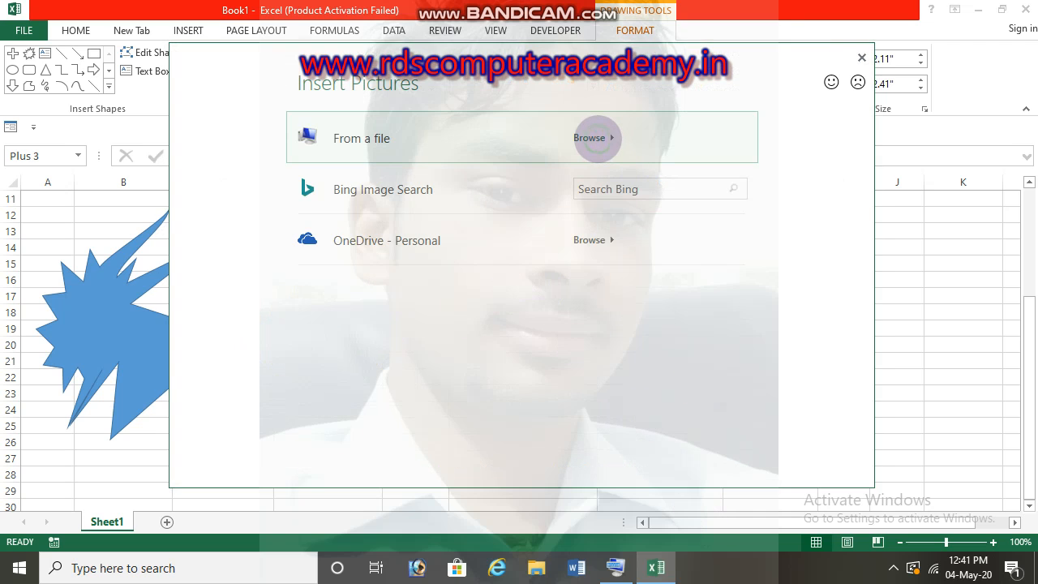
pyautogui.click(209, 152)
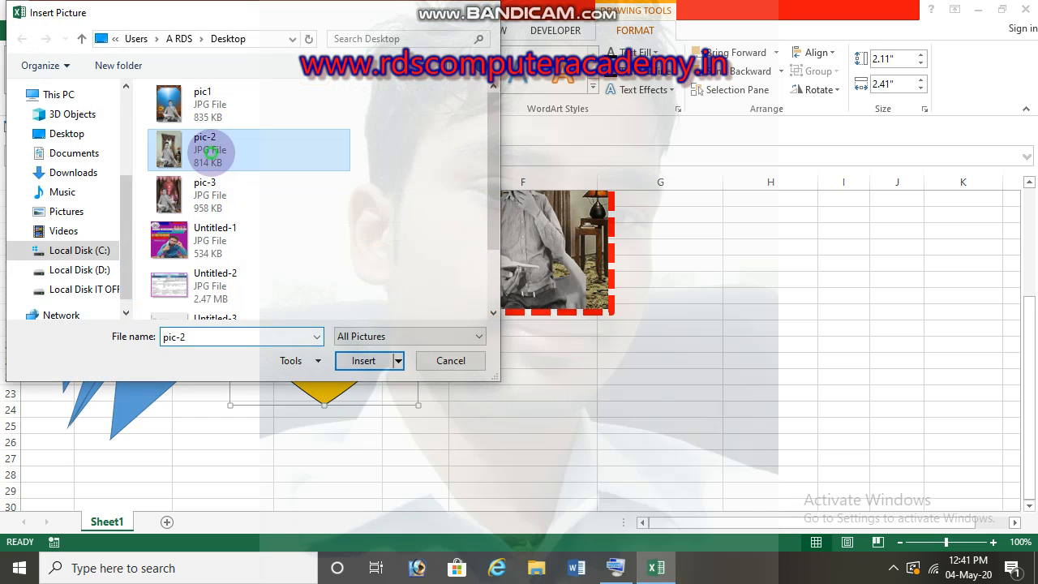
pyautogui.click(365, 360)
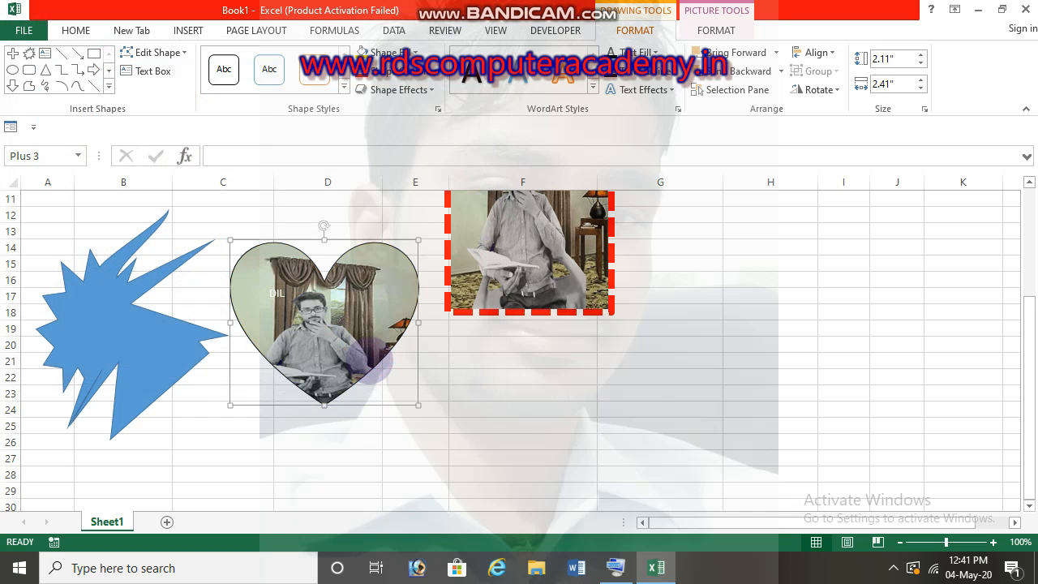
# Enlarge the picture-filled heart to about 4.03" high by 3.73" wide and move it over columns G to J.
pyautogui.moveTo(418, 406); pyautogui.dragTo(520, 522)
pyautogui.moveTo(408, 378); pyautogui.dragTo(830, 359)
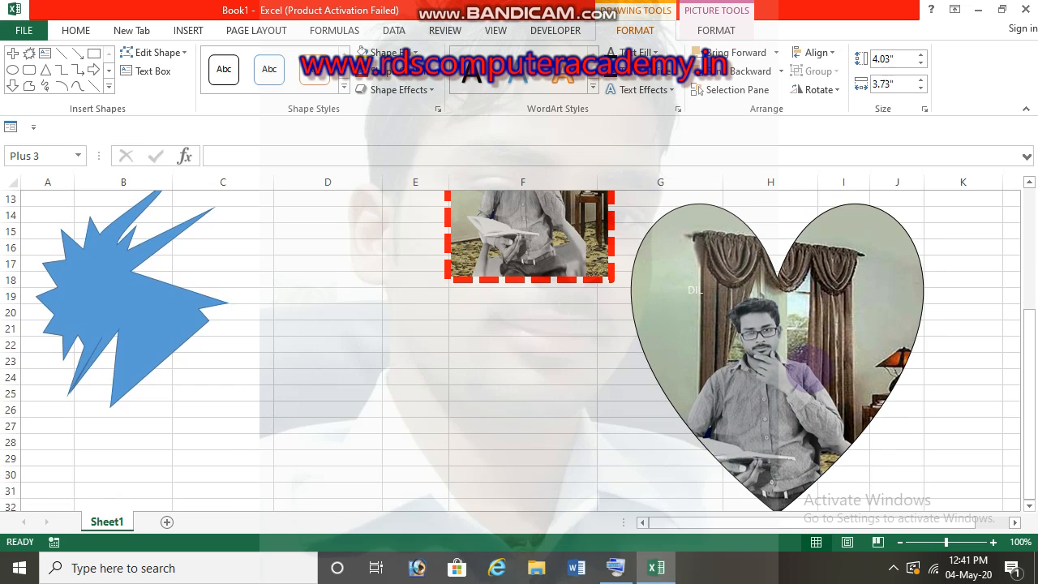
pyautogui.click(387, 71)
pyautogui.click(405, 50)
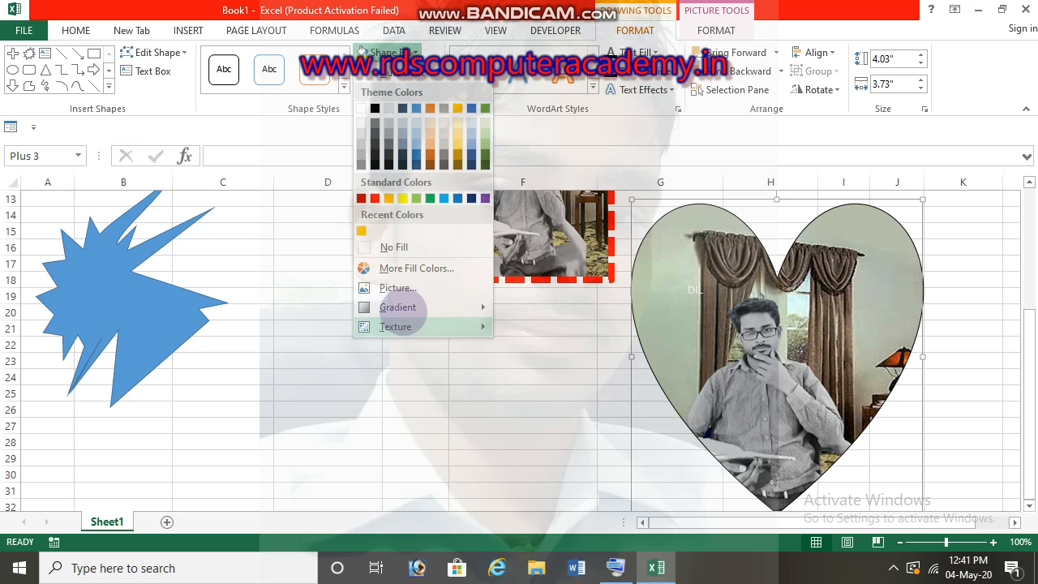
pyautogui.moveTo(398, 306)
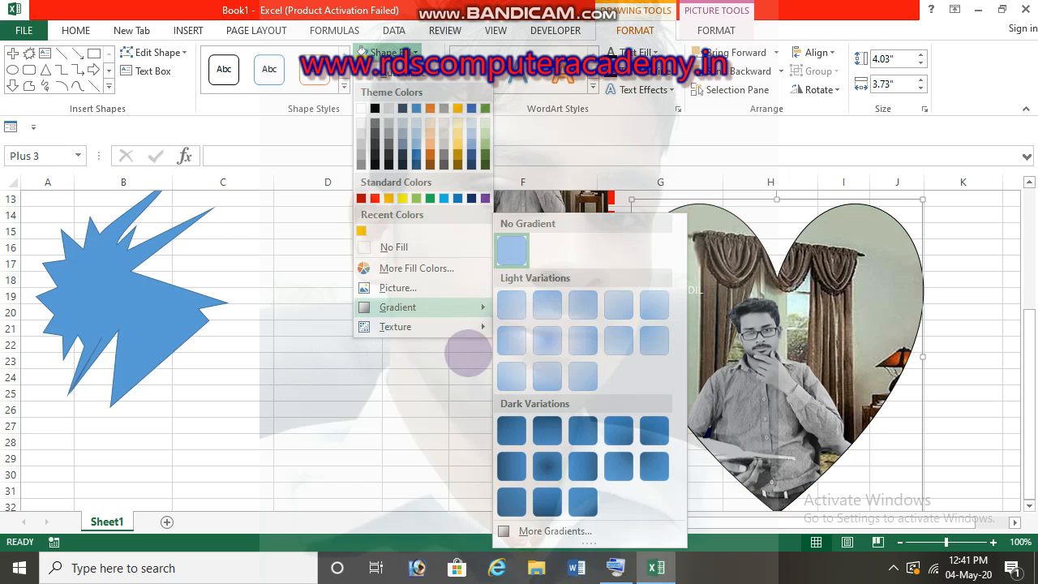
pyautogui.moveTo(428, 328)
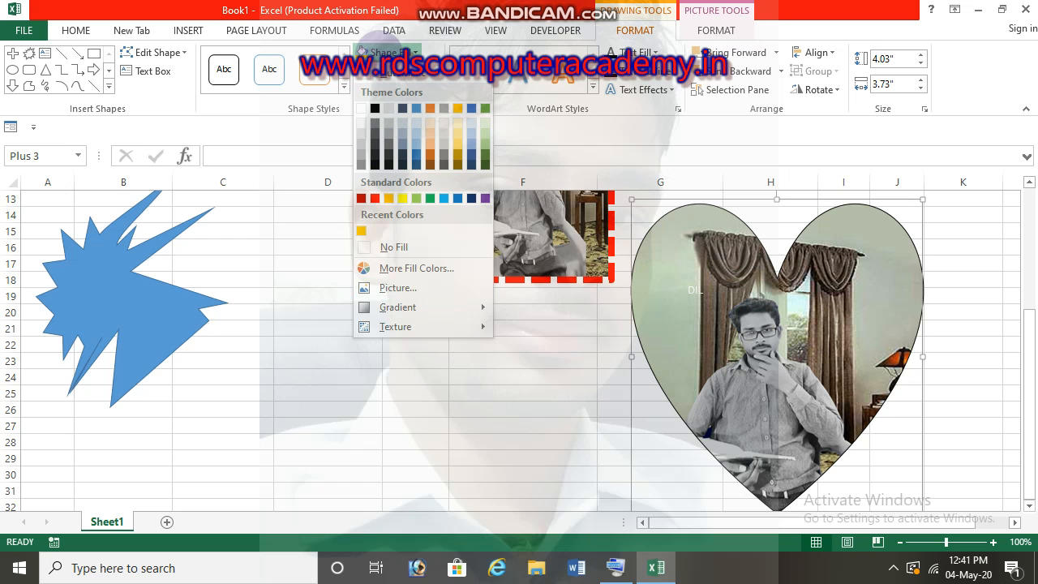
pyautogui.click(389, 51)
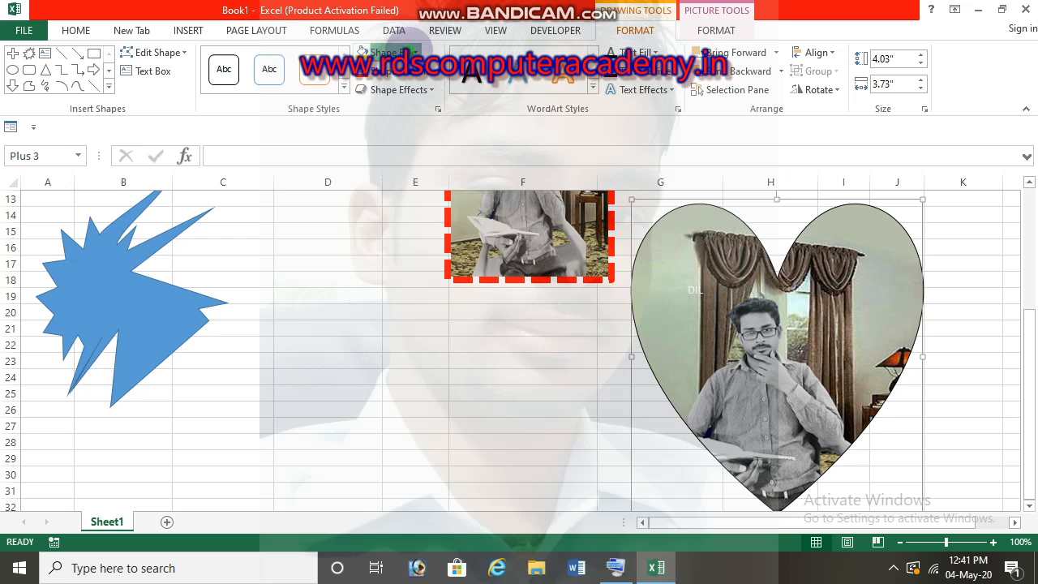
# Remove the heart's outline and give it a standard Red outline, accepting the same red in the Colors dialog.
pyautogui.click(389, 70)
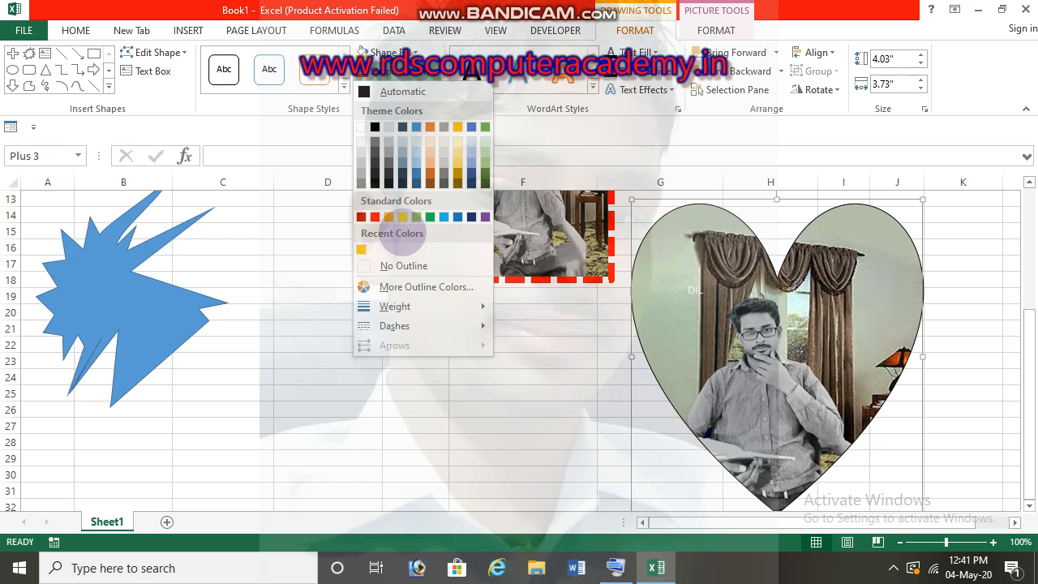
pyautogui.click(406, 264)
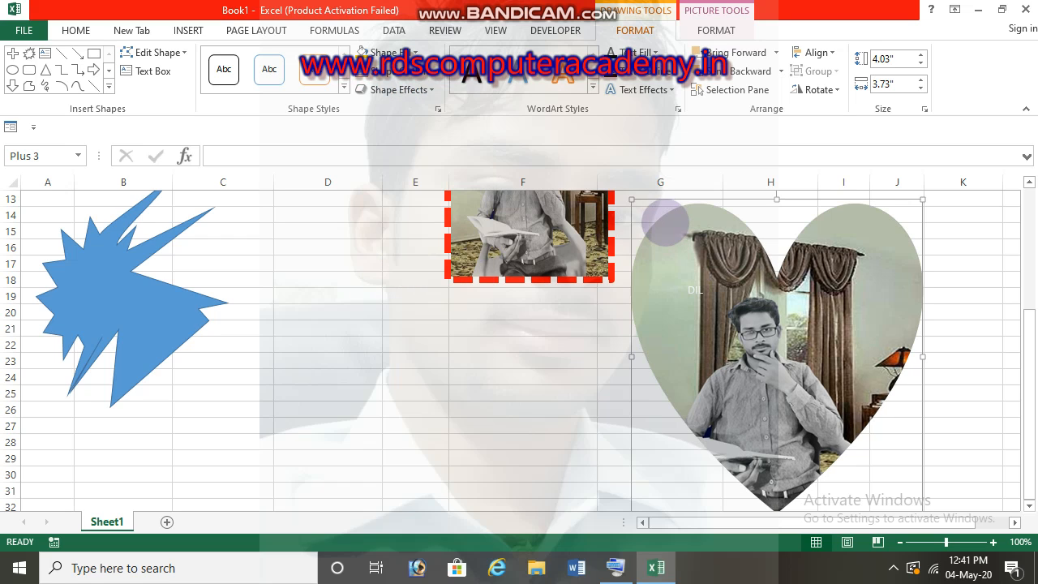
pyautogui.click(398, 71)
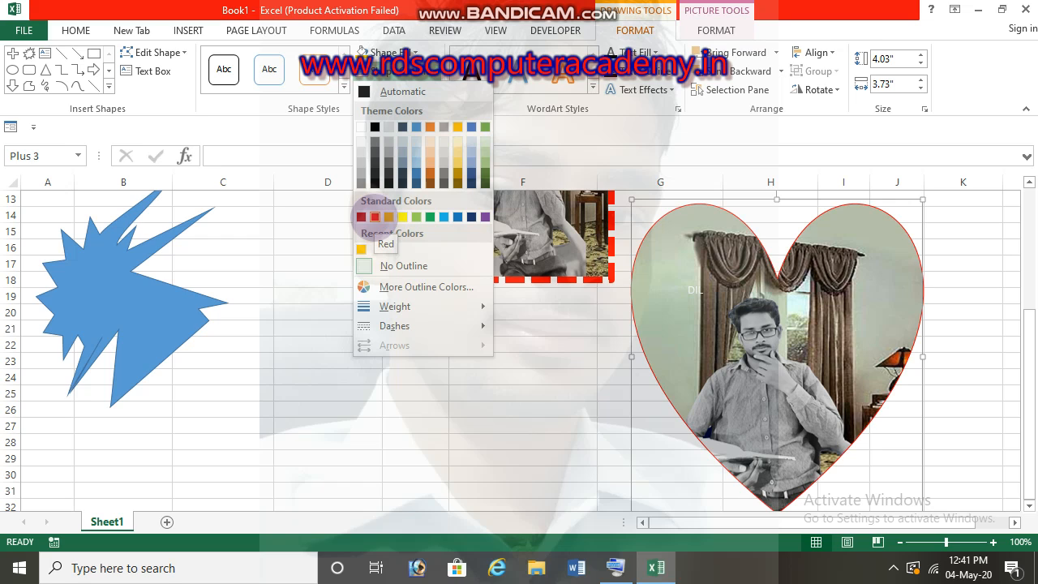
pyautogui.click(375, 217)
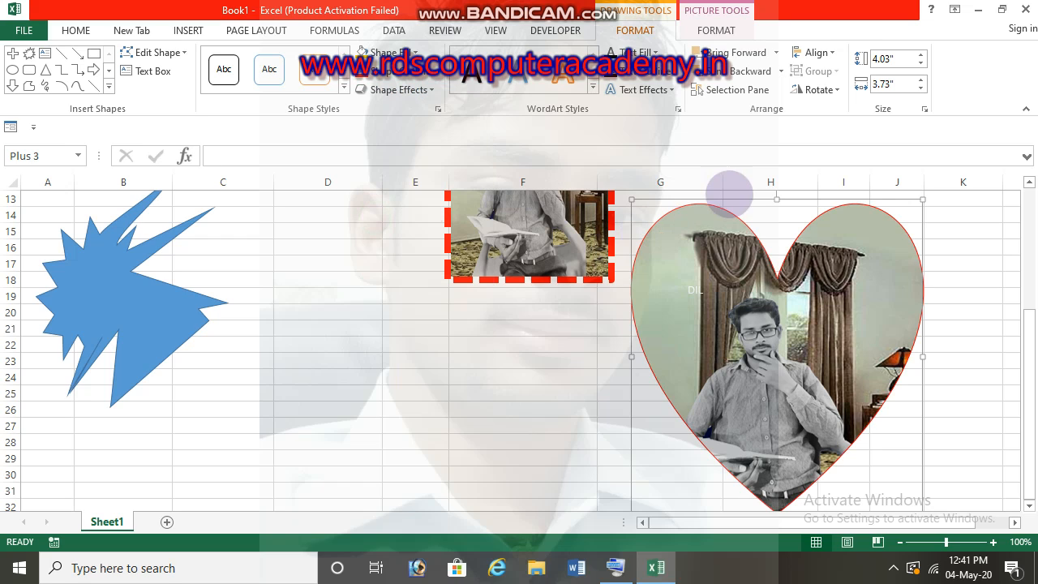
pyautogui.click(397, 70)
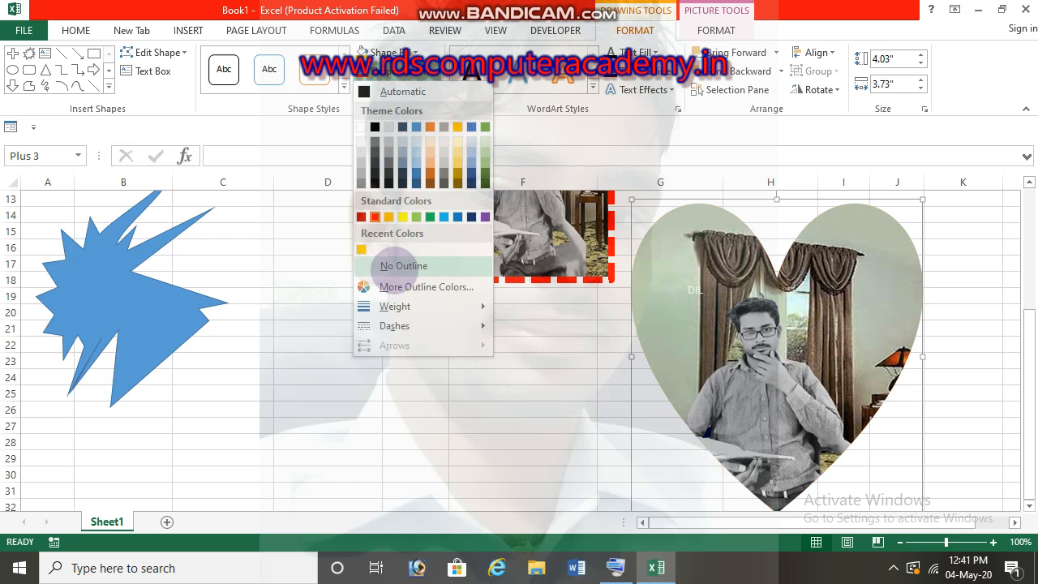
pyautogui.click(398, 286)
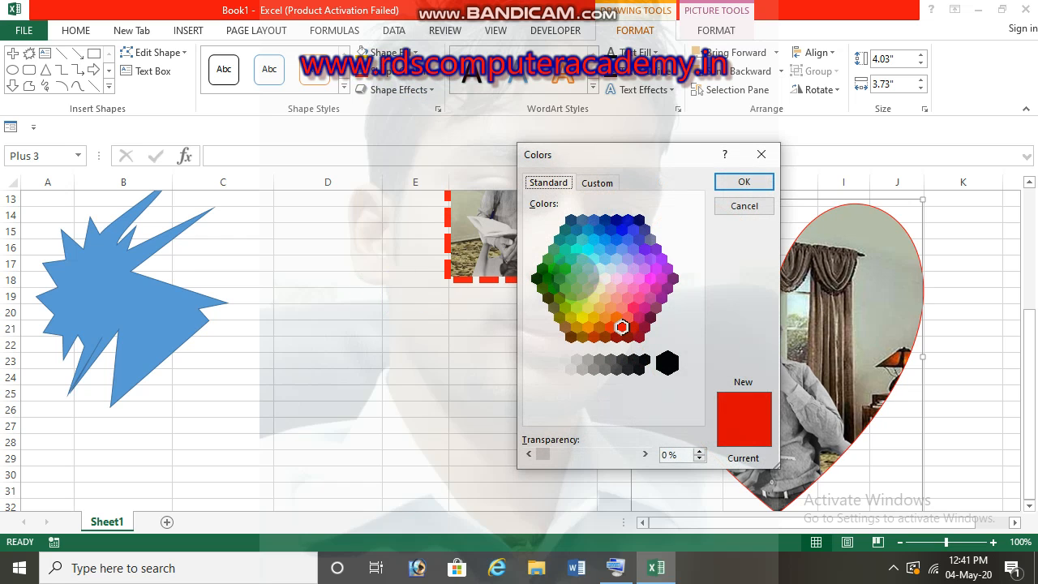
pyautogui.click(744, 181)
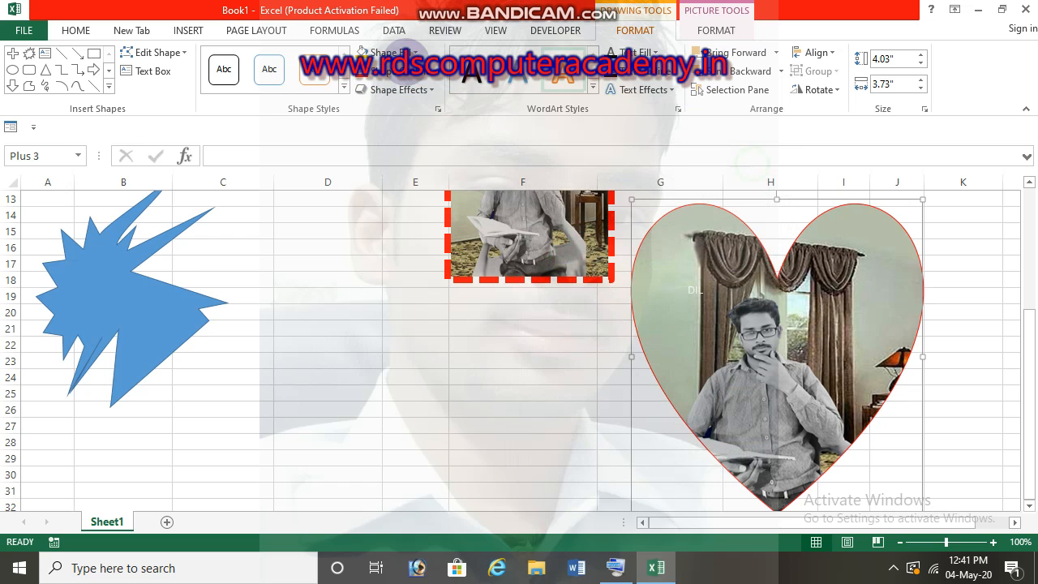
# Set the heart's outline weight to 4½ pt.
pyautogui.click(397, 70)
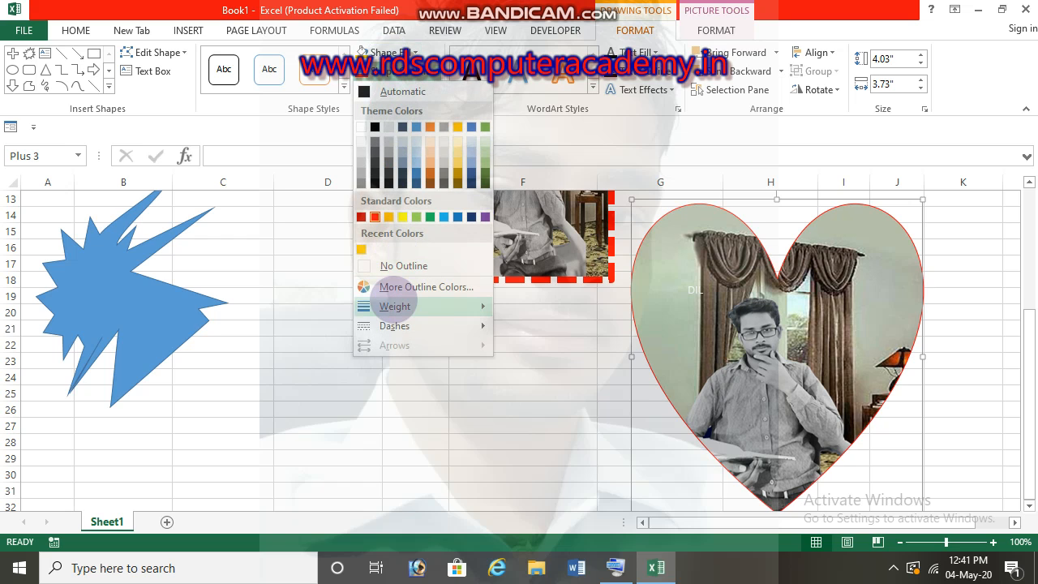
pyautogui.moveTo(457, 314)
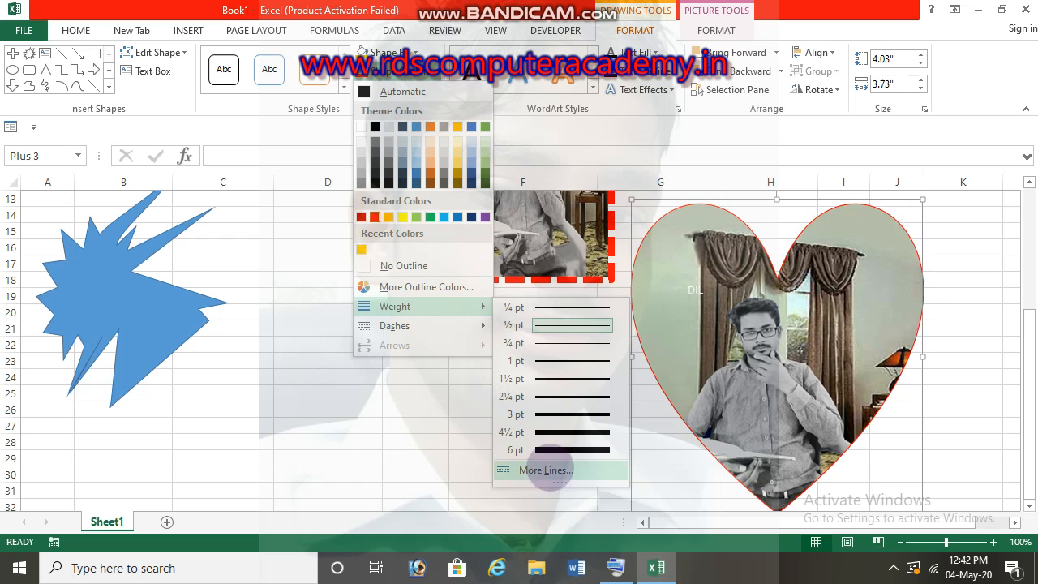
pyautogui.click(567, 431)
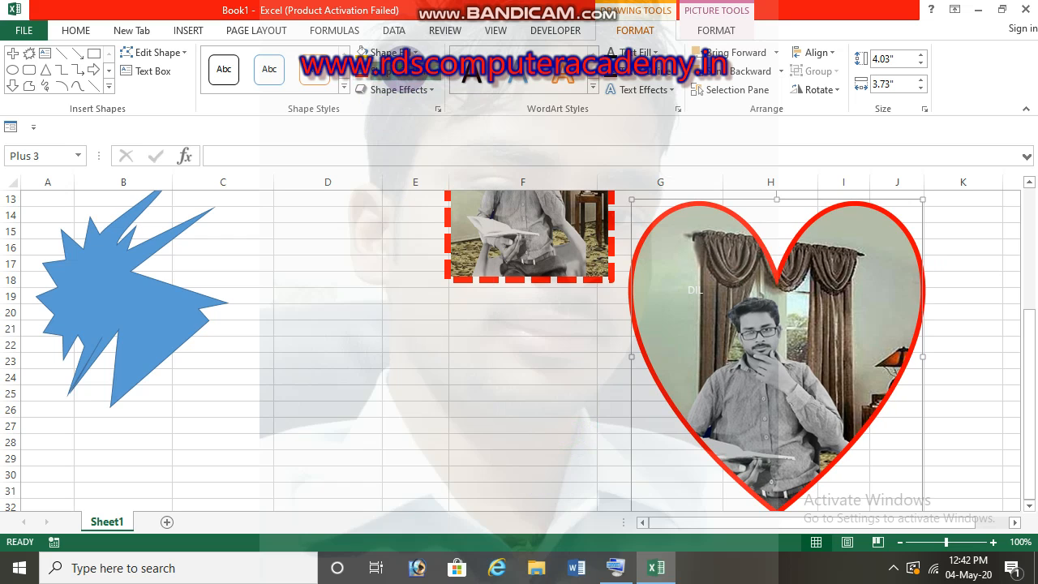
# Make the heart's outline dotted using the second dash style and set its outline colour to Automatic.
pyautogui.click(398, 71)
pyautogui.moveTo(394, 325)
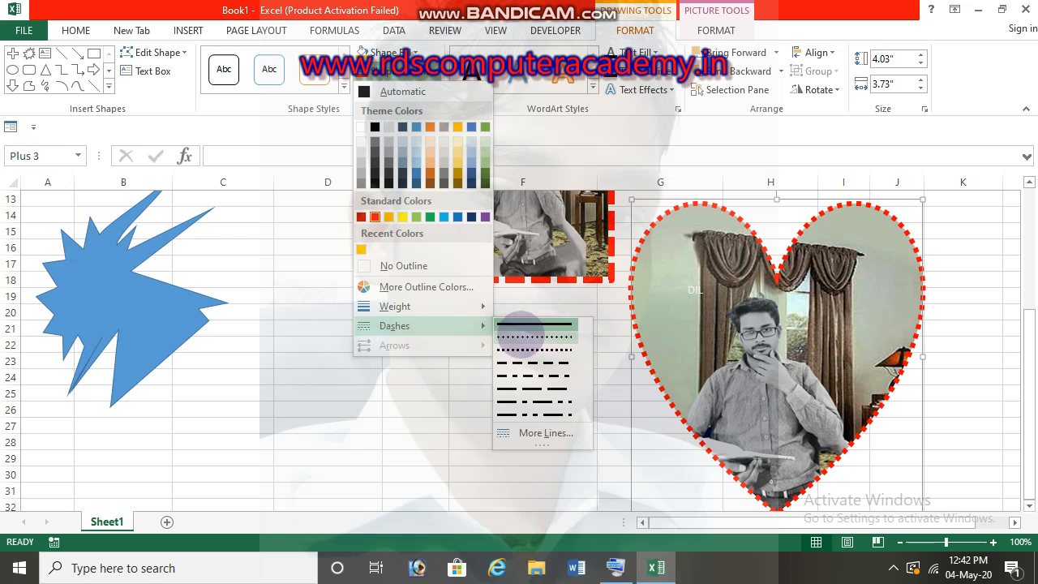
pyautogui.click(519, 348)
pyautogui.click(415, 89)
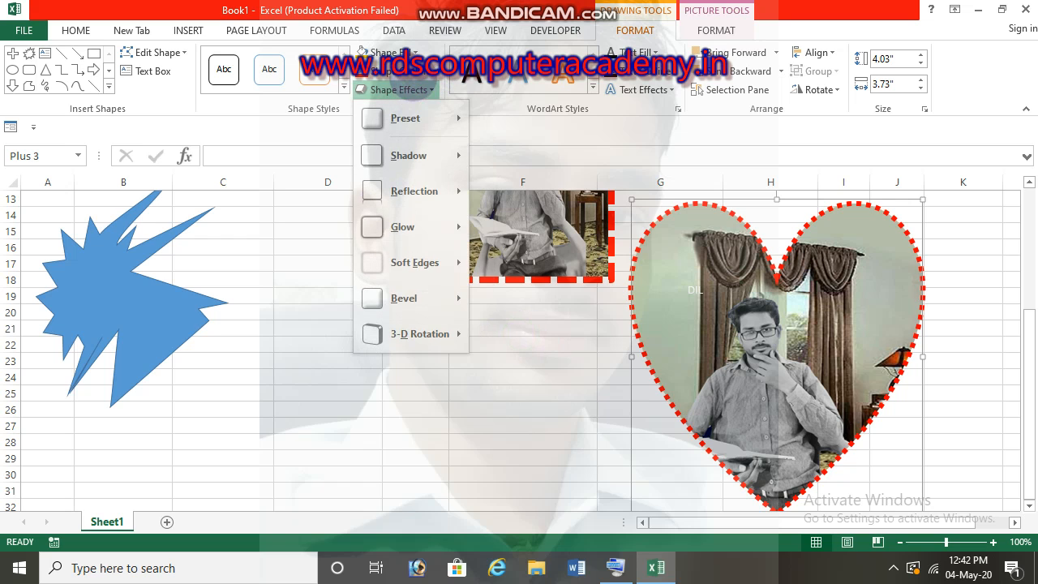
pyautogui.click(387, 71)
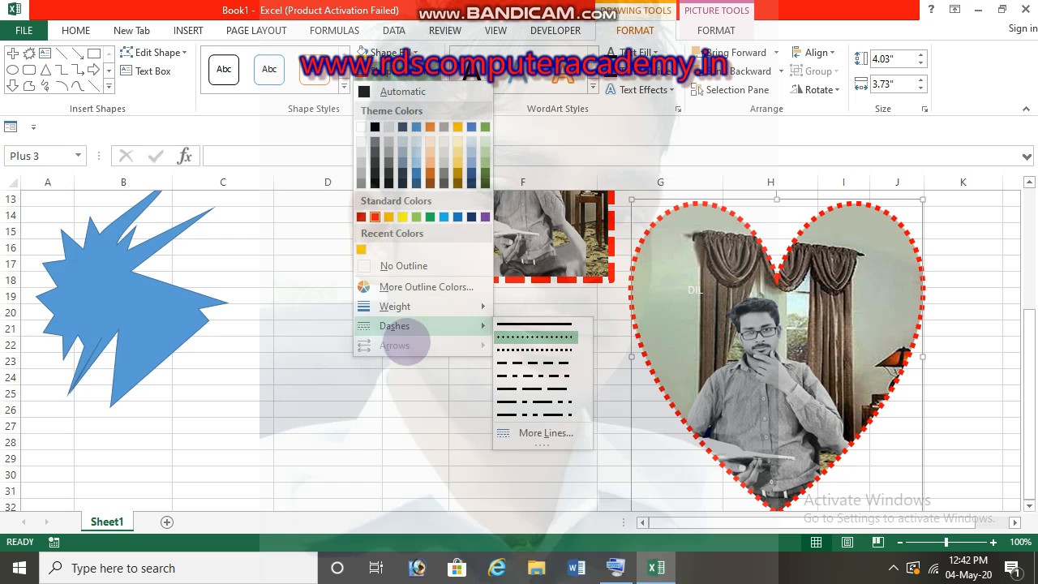
pyautogui.click(414, 91)
# Give the heart the largest orange glow variation and a 3-D rotation using the fourth Perspective preset in the second row.
pyautogui.click(414, 90)
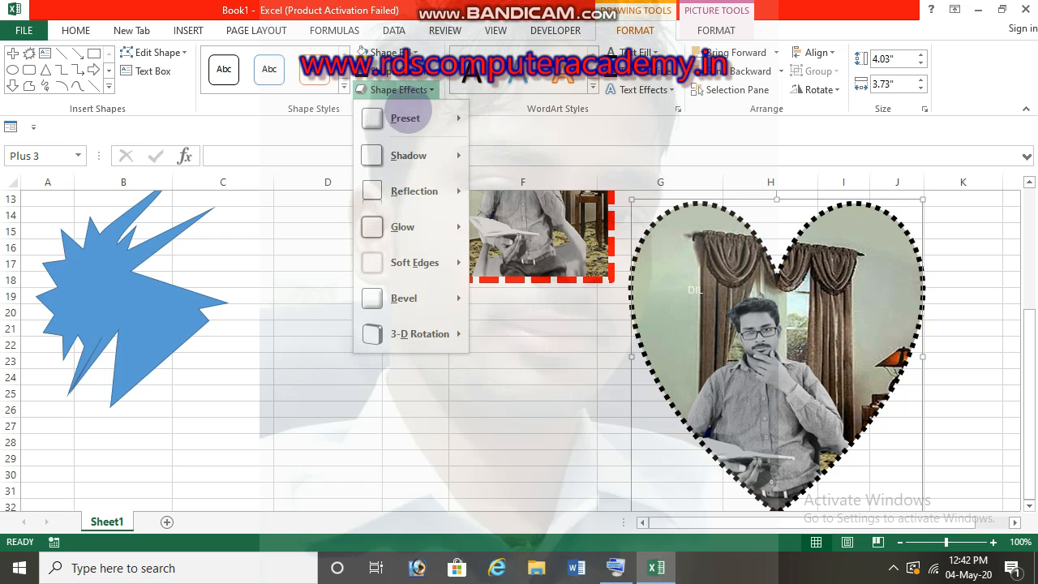
pyautogui.moveTo(399, 119)
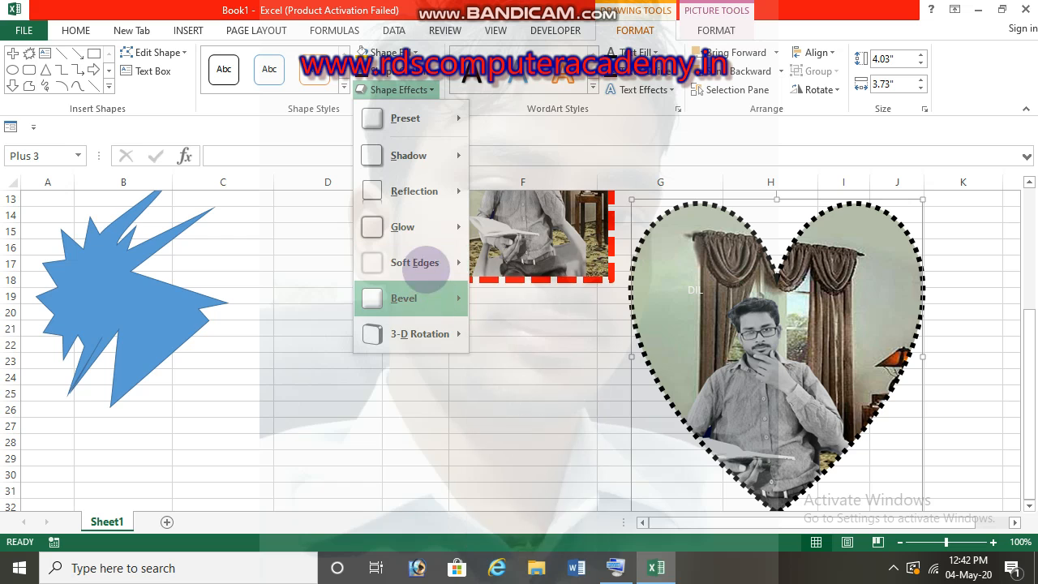
pyautogui.moveTo(414, 228)
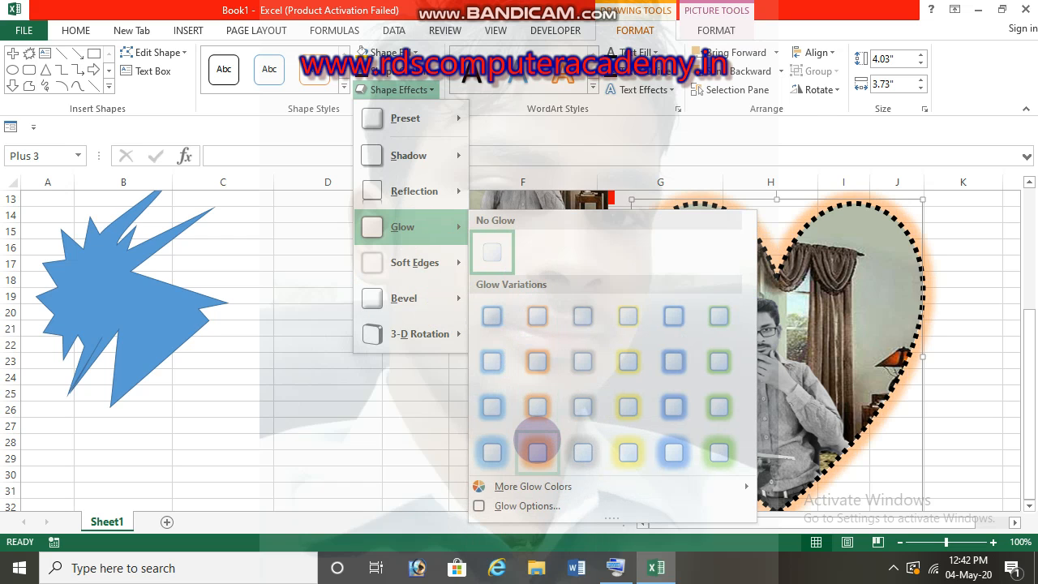
pyautogui.click(537, 450)
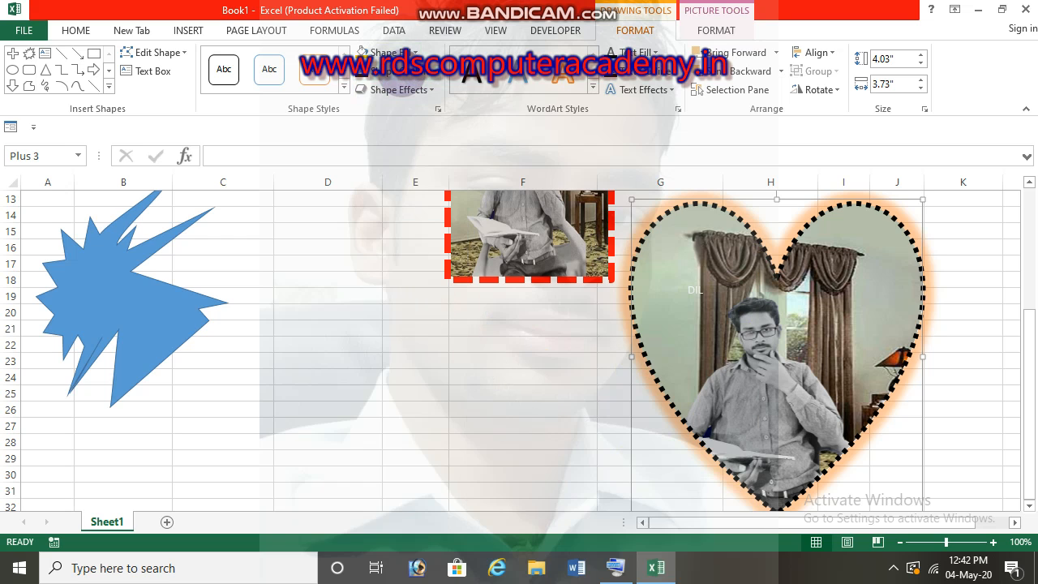
pyautogui.click(400, 89)
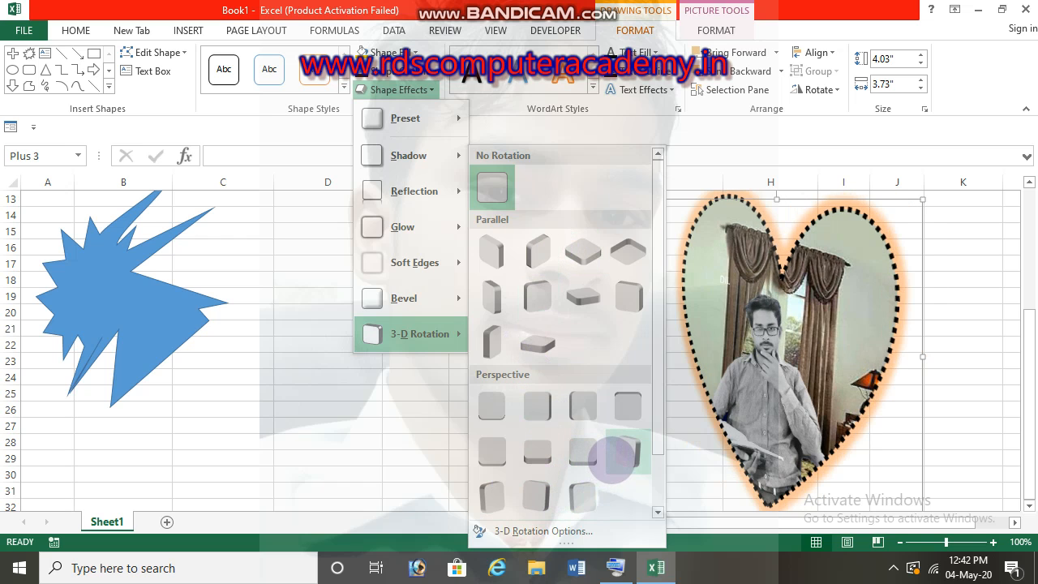
pyautogui.click(621, 454)
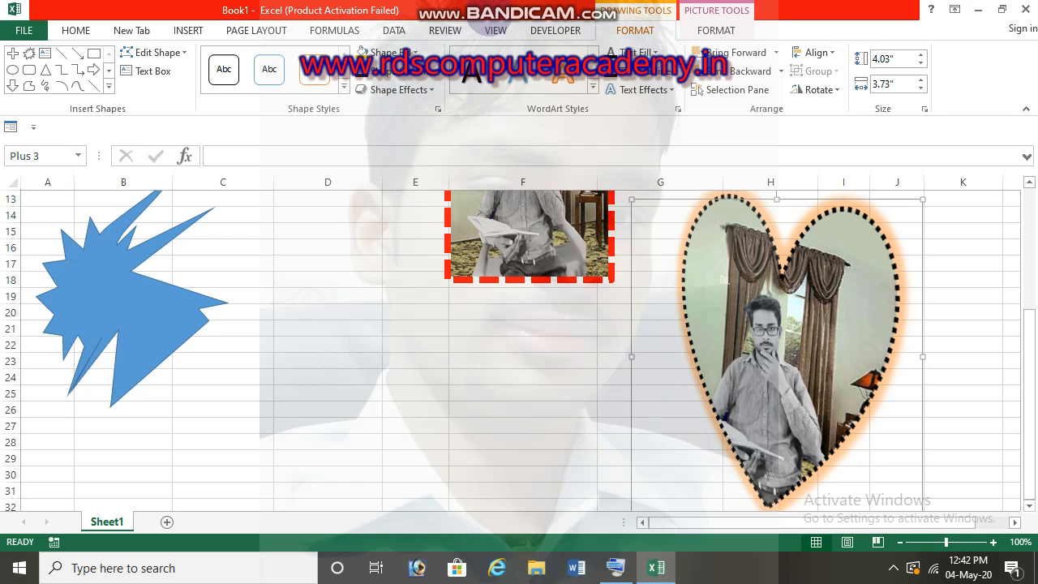
# Apply the orange WordArt style from the first row to the heart's DIL text and enlarge it to 80 pt.
pyautogui.click(592, 86)
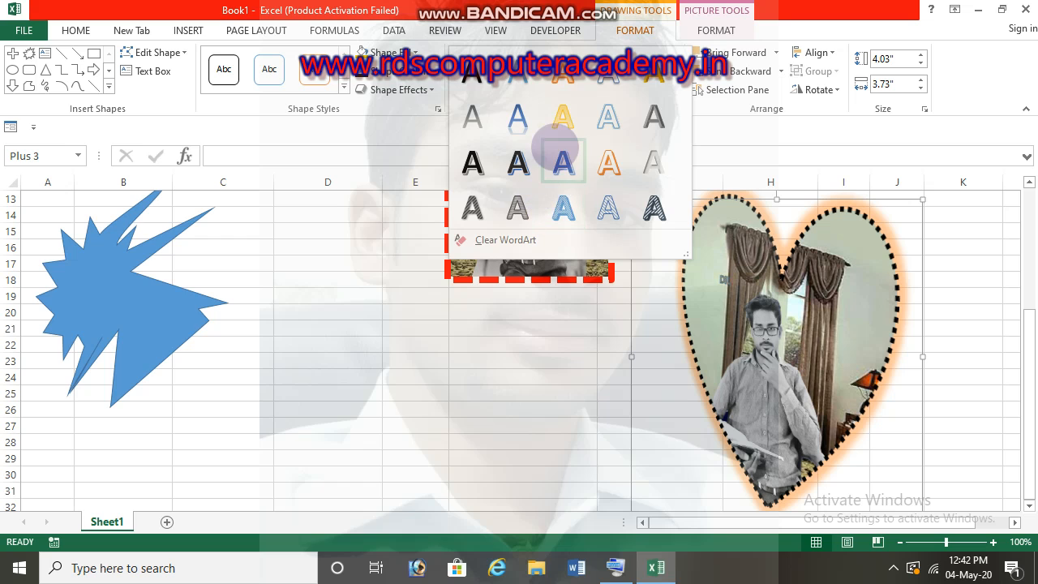
pyautogui.click(565, 84)
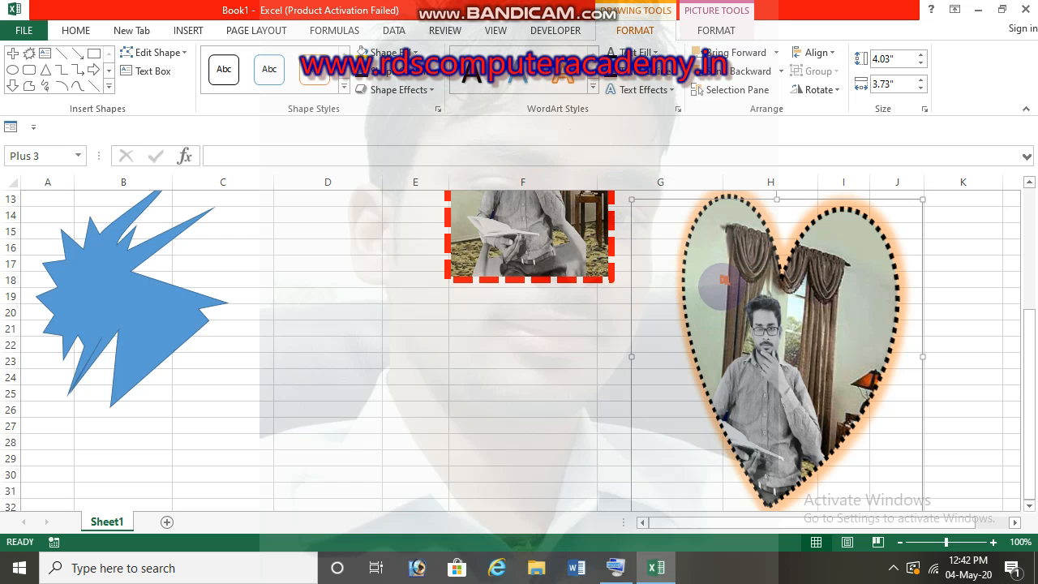
pyautogui.click(727, 283)
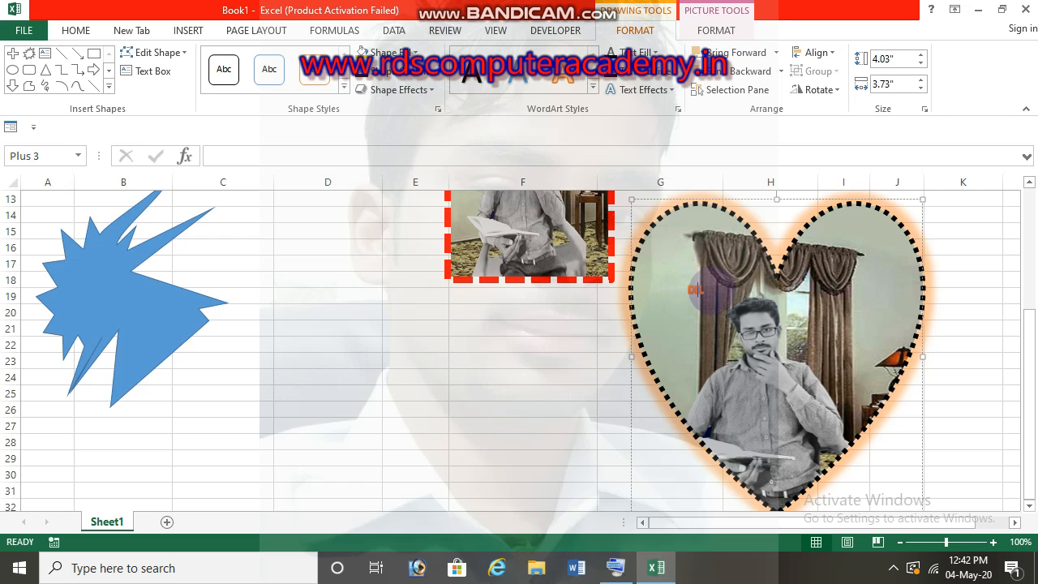
pyautogui.moveTo(705, 289); pyautogui.dragTo(683, 286)
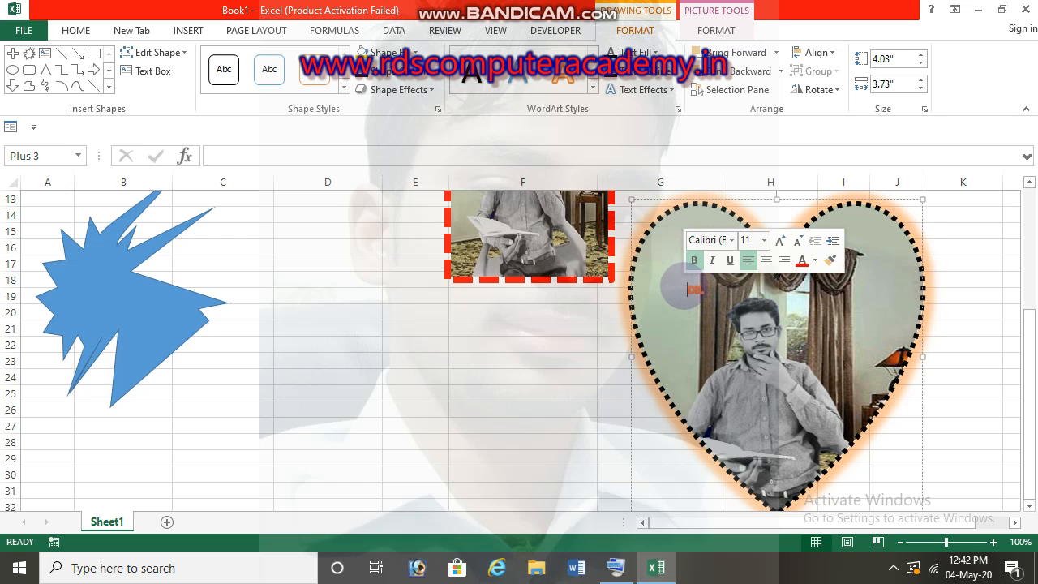
pyautogui.click(684, 286)
pyautogui.click(714, 288)
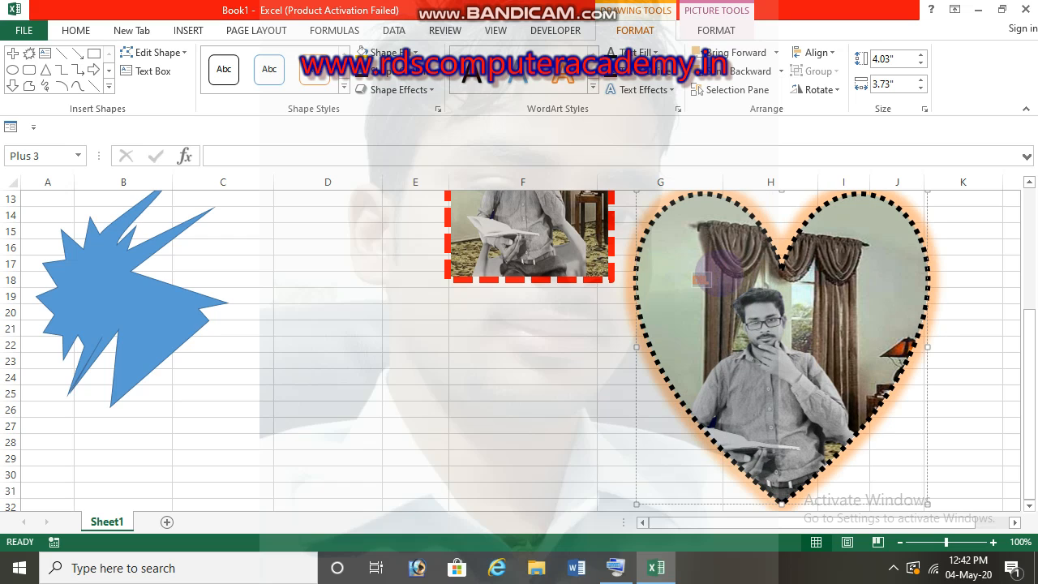
pyautogui.click(75, 30)
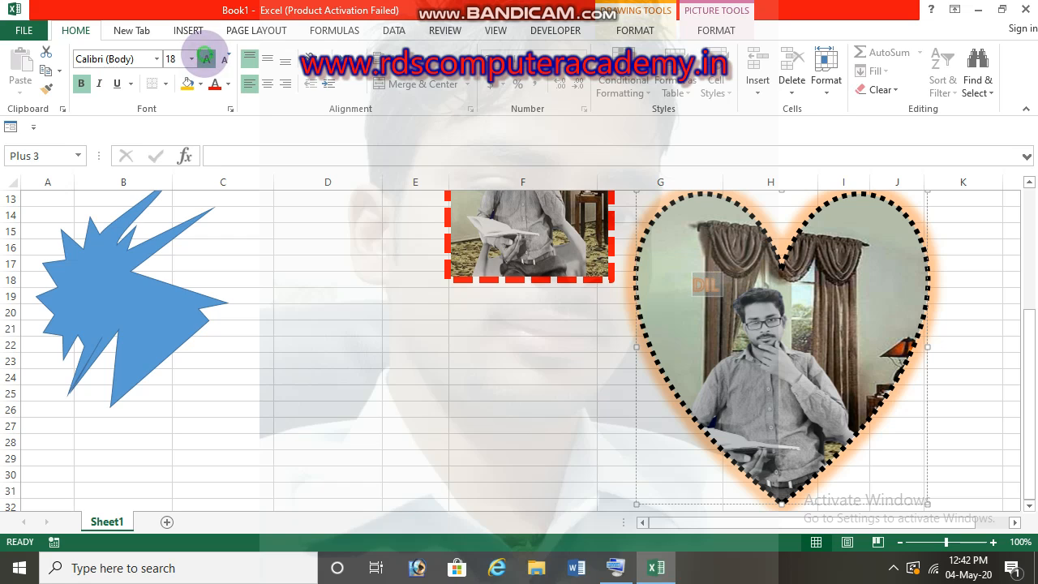
pyautogui.click(206, 59)
pyautogui.click(206, 58)
pyautogui.click(206, 58)
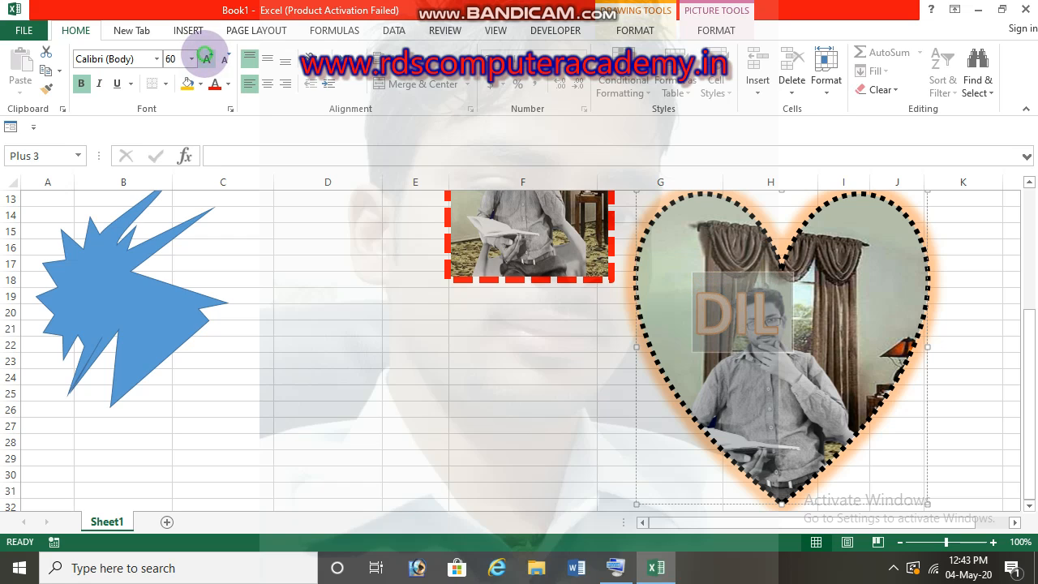
pyautogui.click(206, 58)
pyautogui.click(206, 58)
pyautogui.click(385, 246)
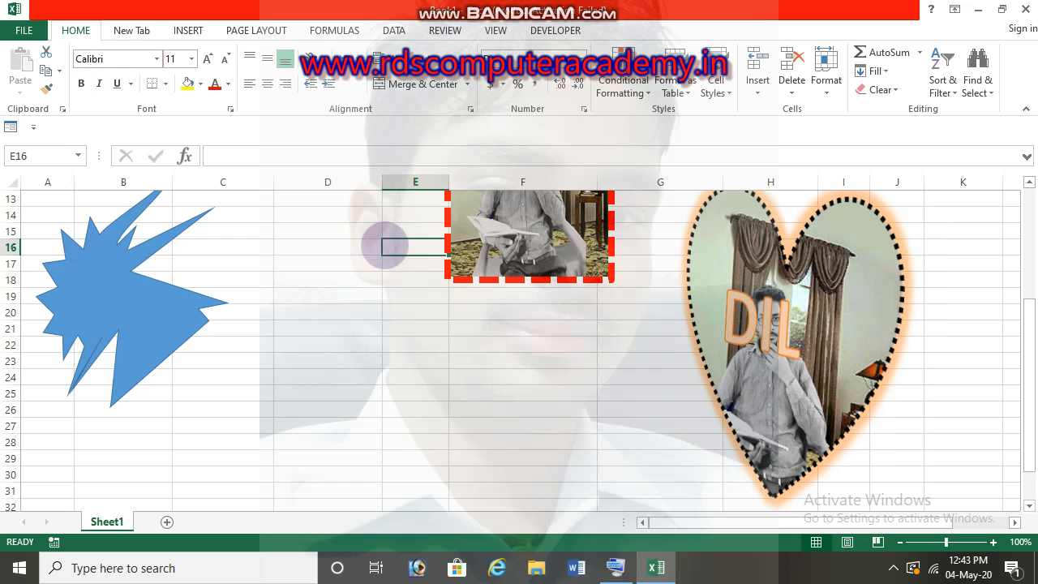
# Fill the heart's DIL text with the darkest shade of the blue theme colour.
pyautogui.click(734, 314)
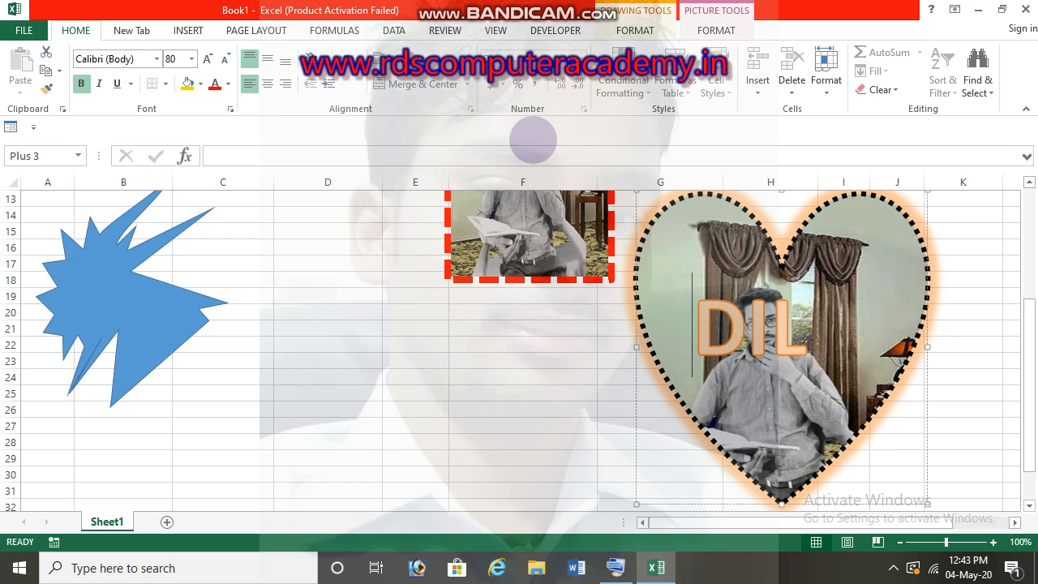
pyautogui.click(724, 27)
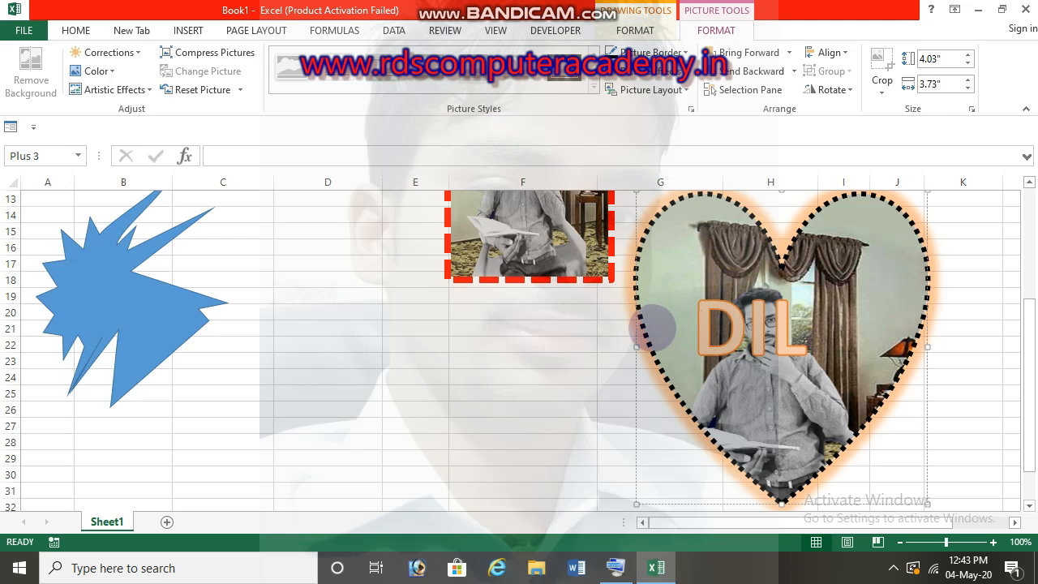
pyautogui.click(653, 324)
pyautogui.click(641, 30)
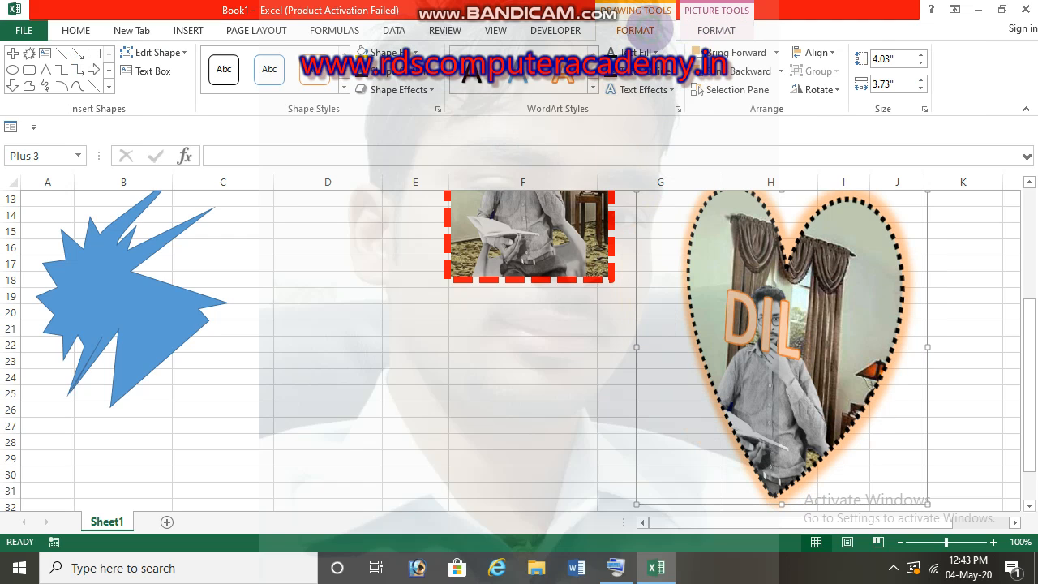
pyautogui.click(653, 52)
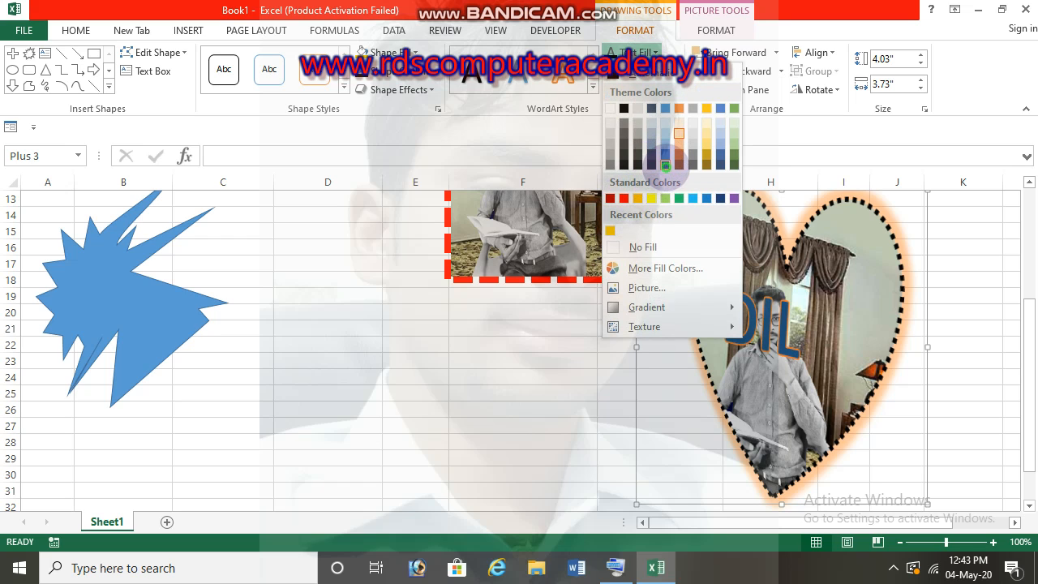
pyautogui.click(665, 163)
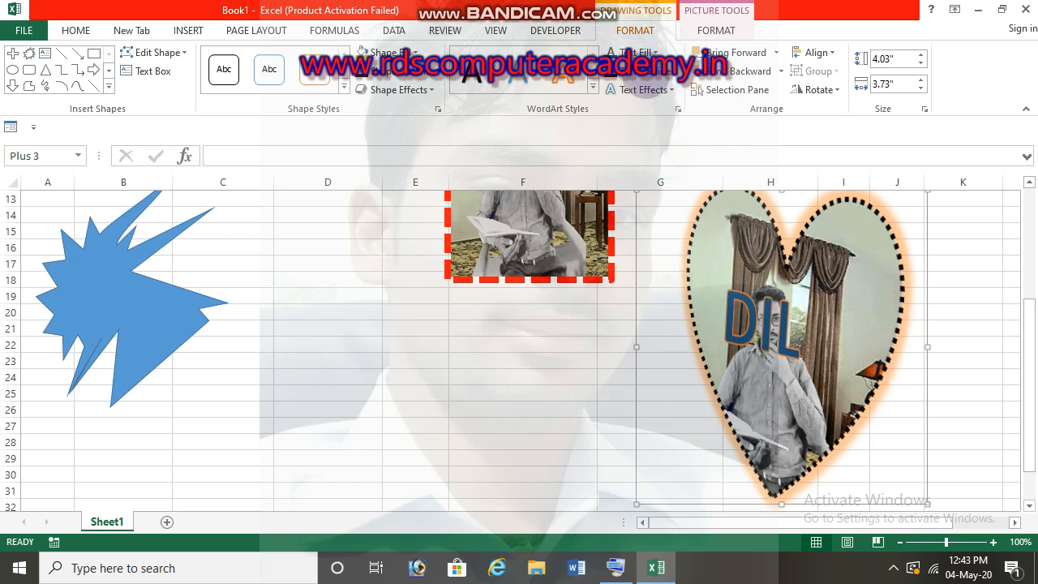
# Set the outline of the DIL text to standard Red.
pyautogui.click(648, 50)
pyautogui.click(654, 50)
pyautogui.click(643, 71)
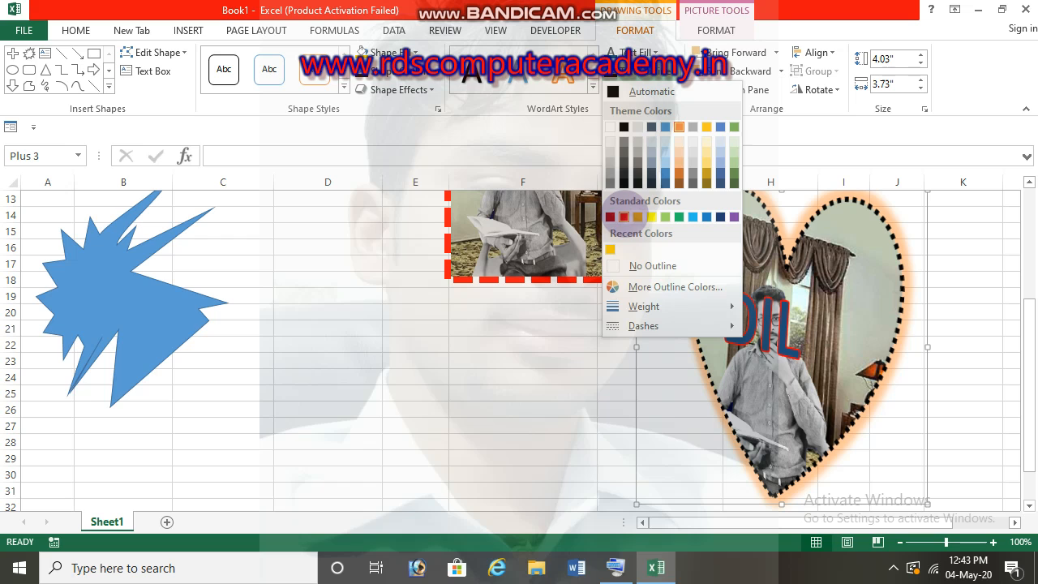
pyautogui.click(624, 217)
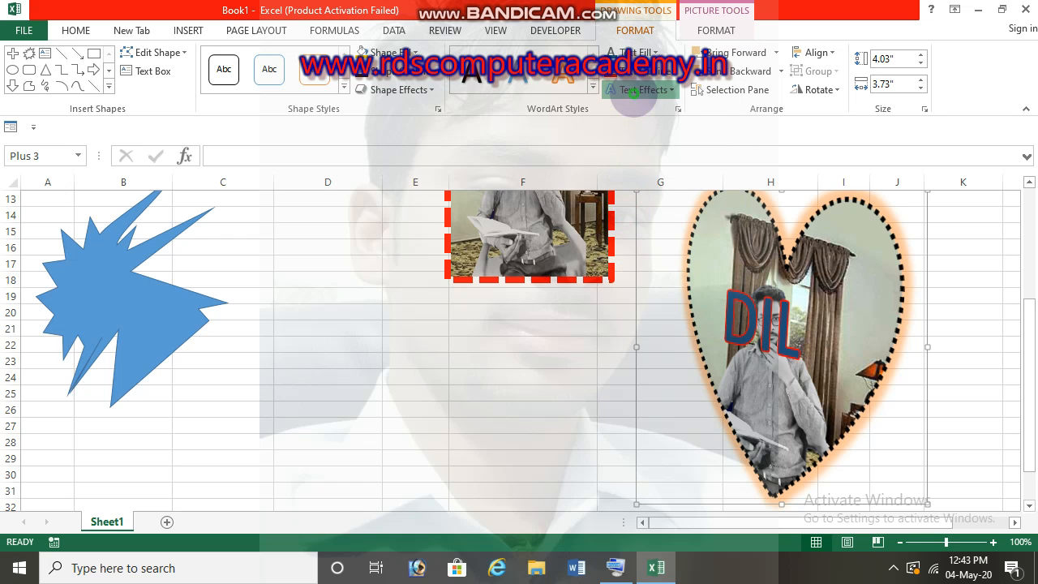
# Apply the second Warp transform in the first row to the DIL text.
pyautogui.click(633, 90)
pyautogui.moveTo(645, 266)
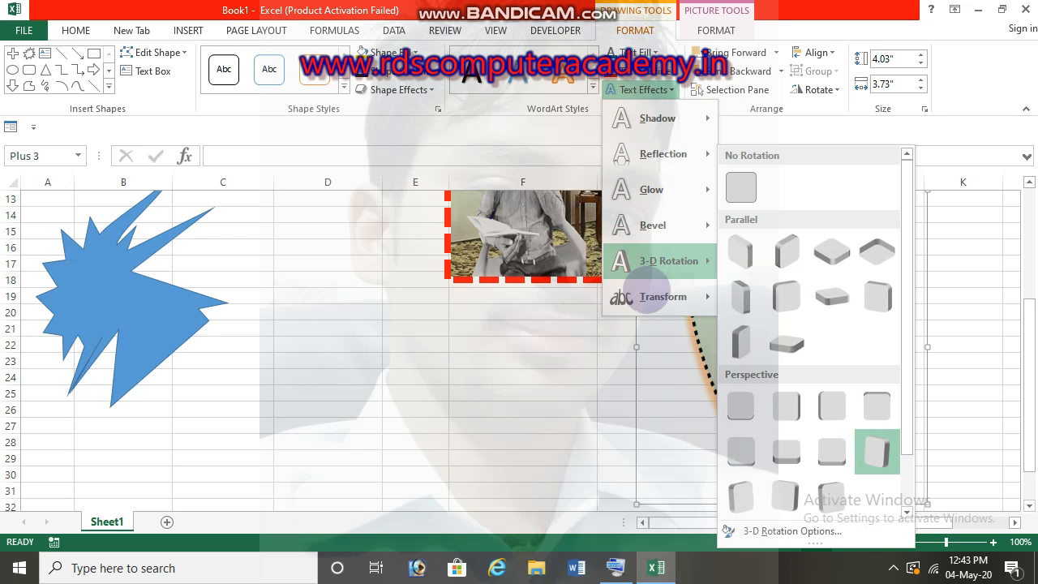
pyautogui.moveTo(653, 297)
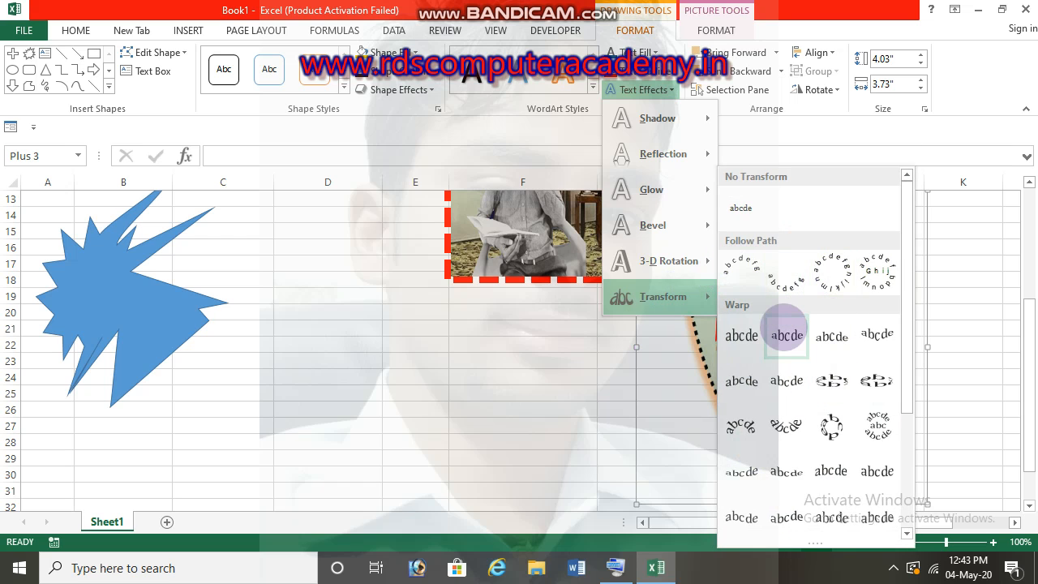
pyautogui.click(787, 335)
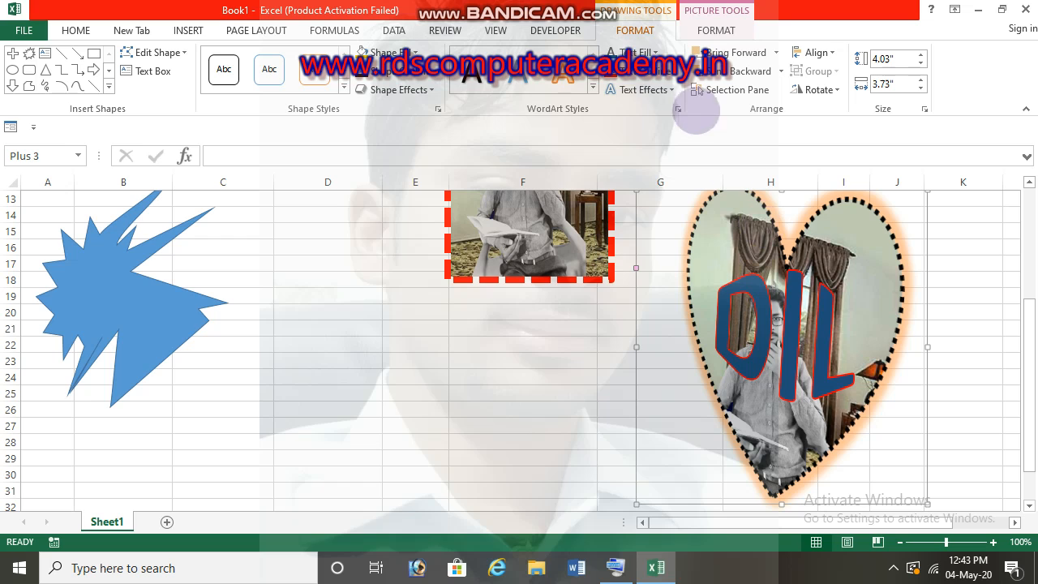
pyautogui.click(663, 91)
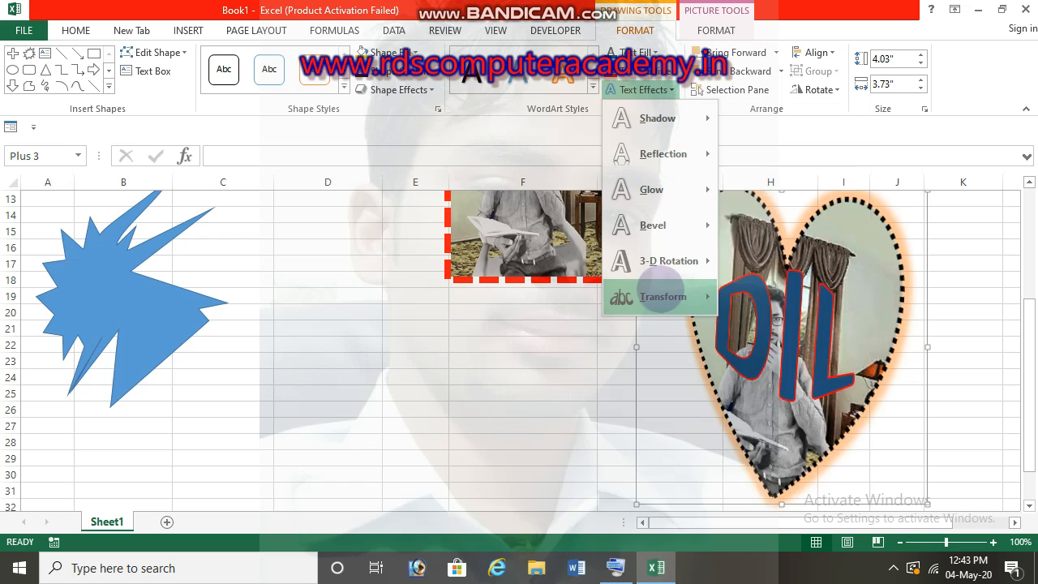
pyautogui.moveTo(661, 291)
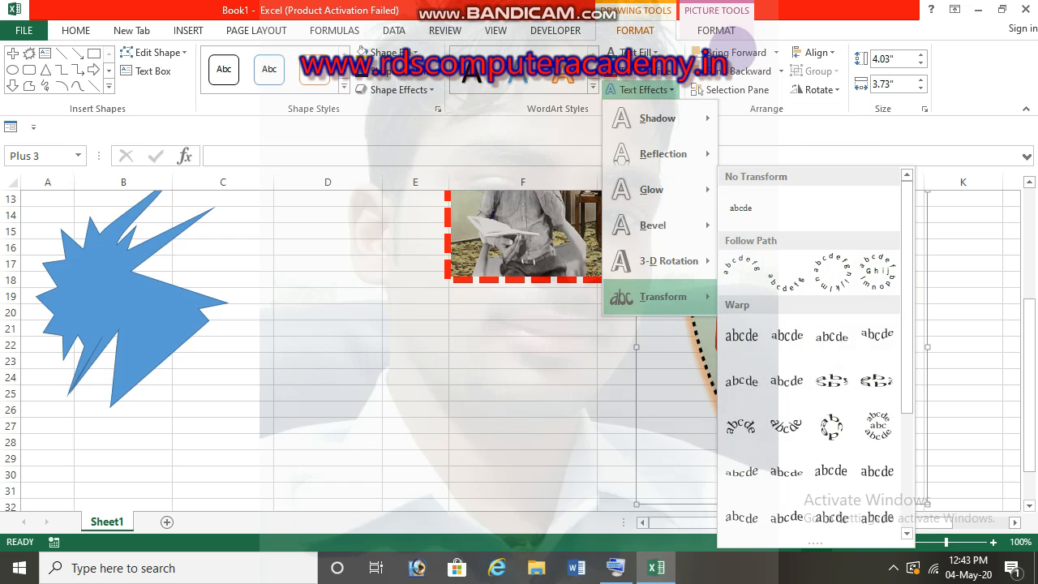
pyautogui.click(736, 48)
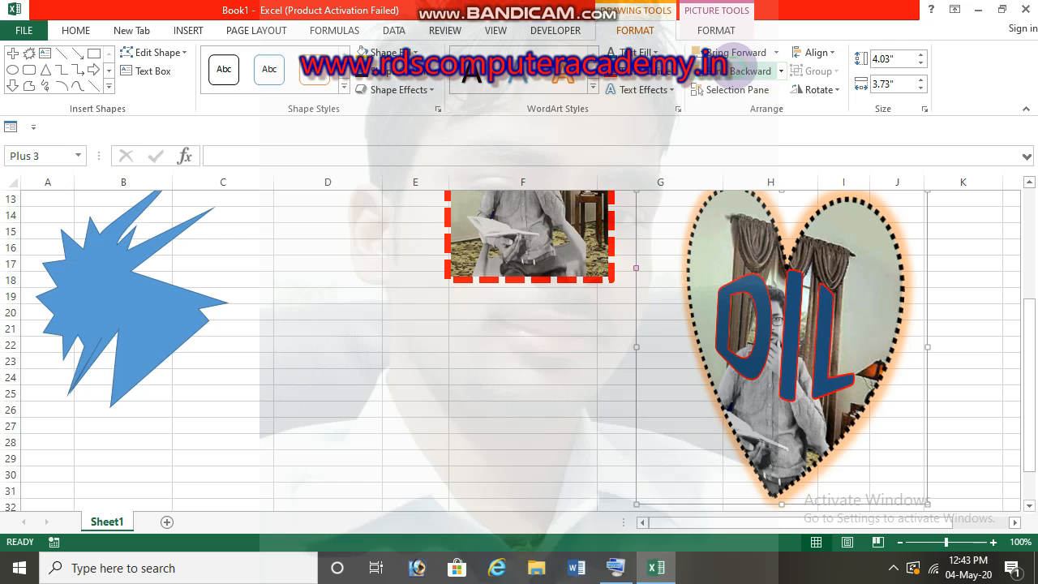
# List the sheet's objects in the Selection pane, select Picture 1 there and close the pane.
pyautogui.click(736, 88)
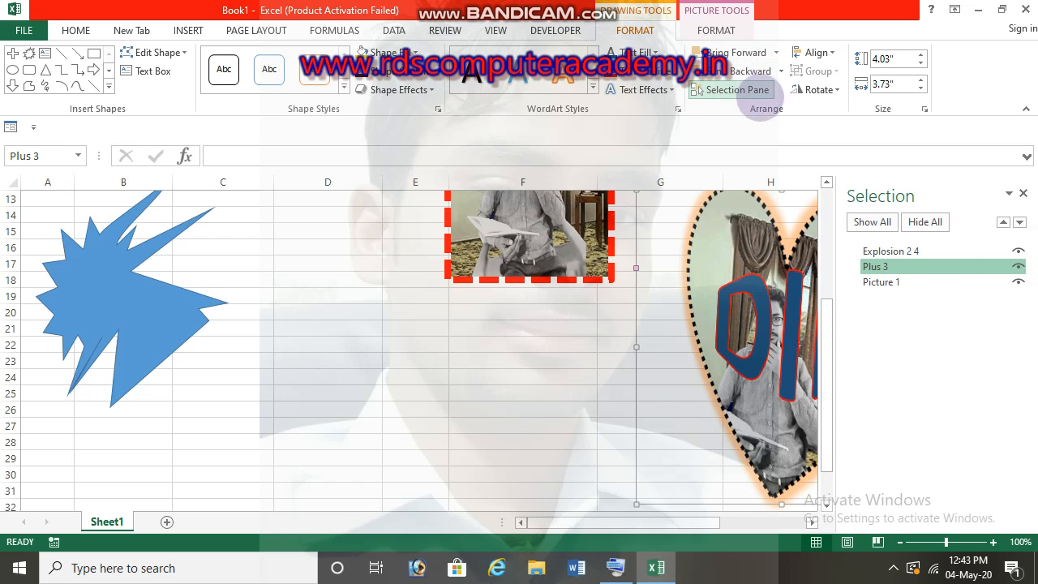
pyautogui.keyDown('ctrl'); pyautogui.click(881, 281); pyautogui.keyUp('ctrl')
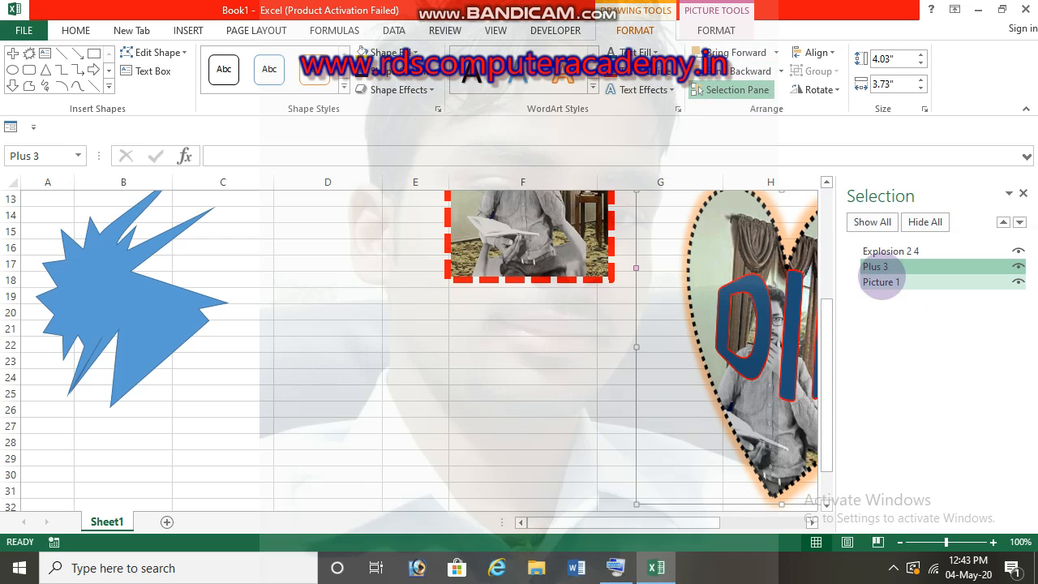
pyautogui.click(892, 281)
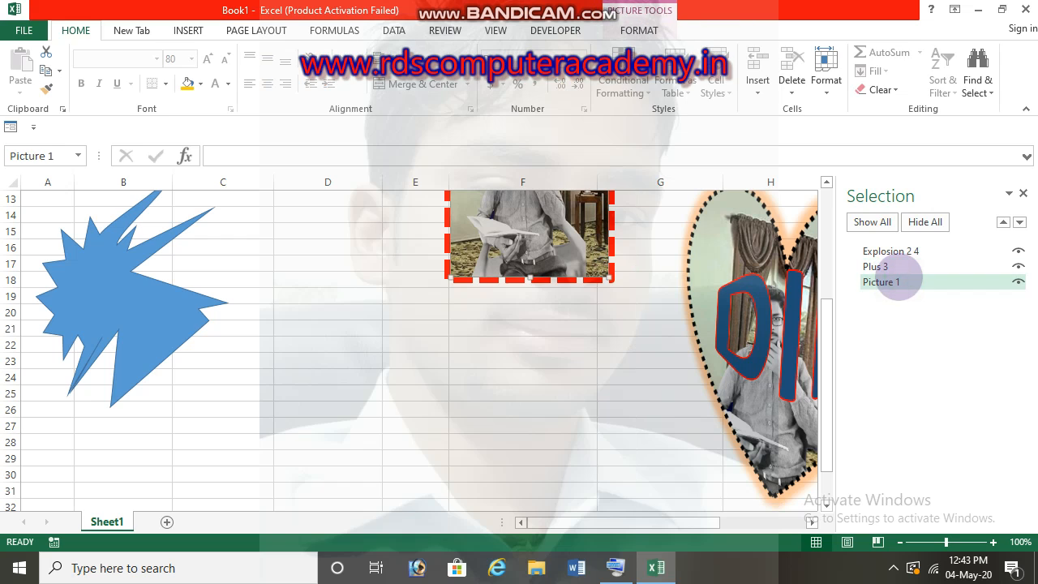
pyautogui.click(1023, 193)
# Move the heart from columns G–J to columns C–F, between the explosion shape and the red-outlined picture.
pyautogui.click(820, 252)
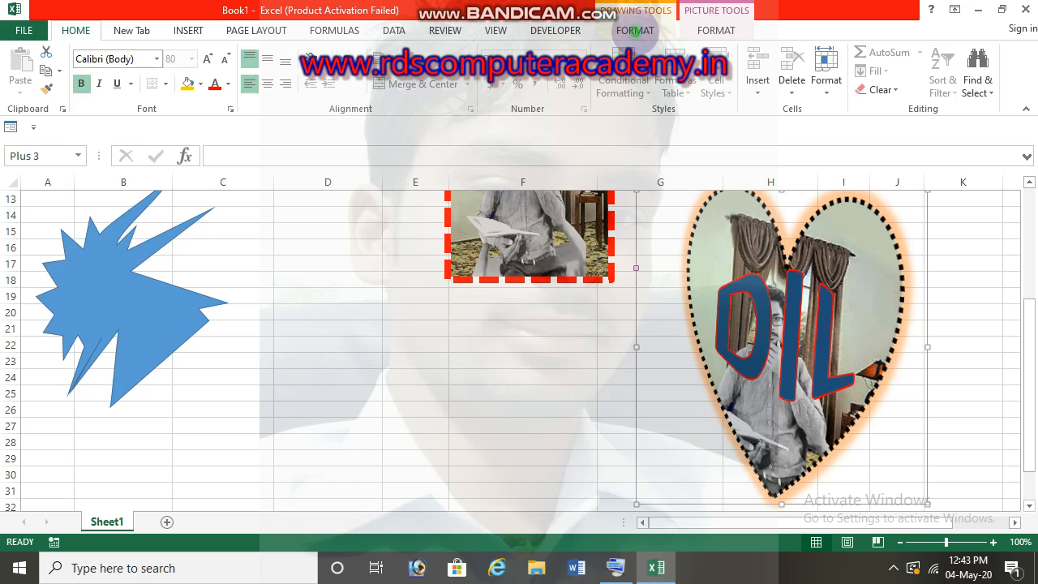
pyautogui.click(635, 30)
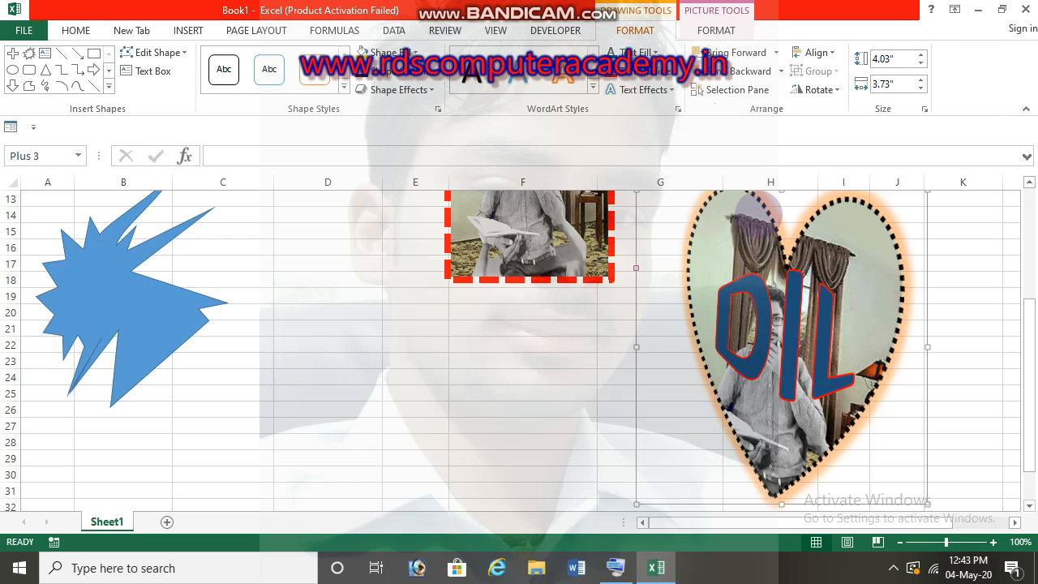
pyautogui.moveTo(758, 215); pyautogui.dragTo(349, 248)
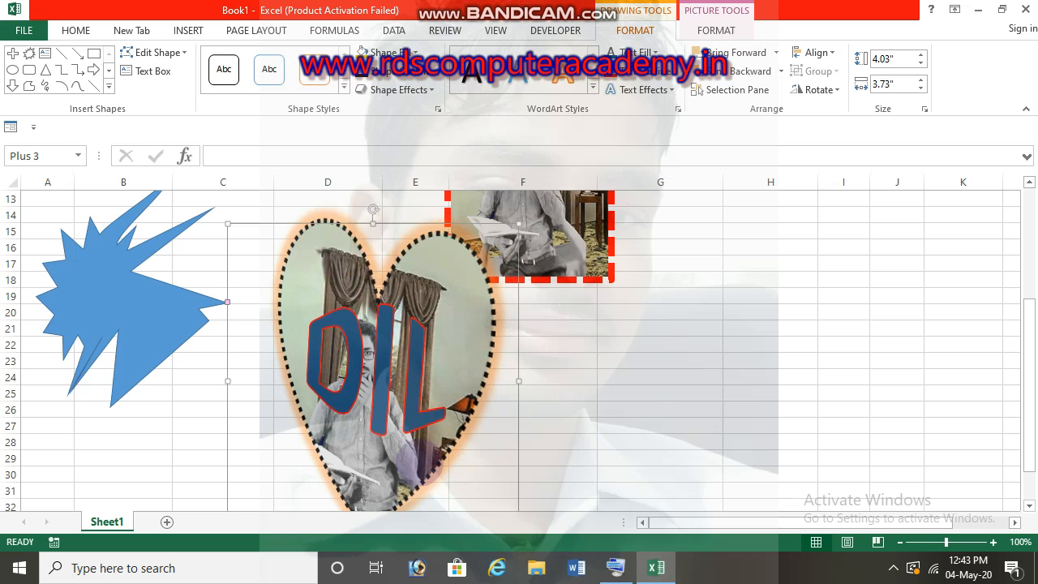
# Delete the DIL text from the heart and deselect the shape.
pyautogui.doubleClick(405, 393)
pyautogui.press('Delete')
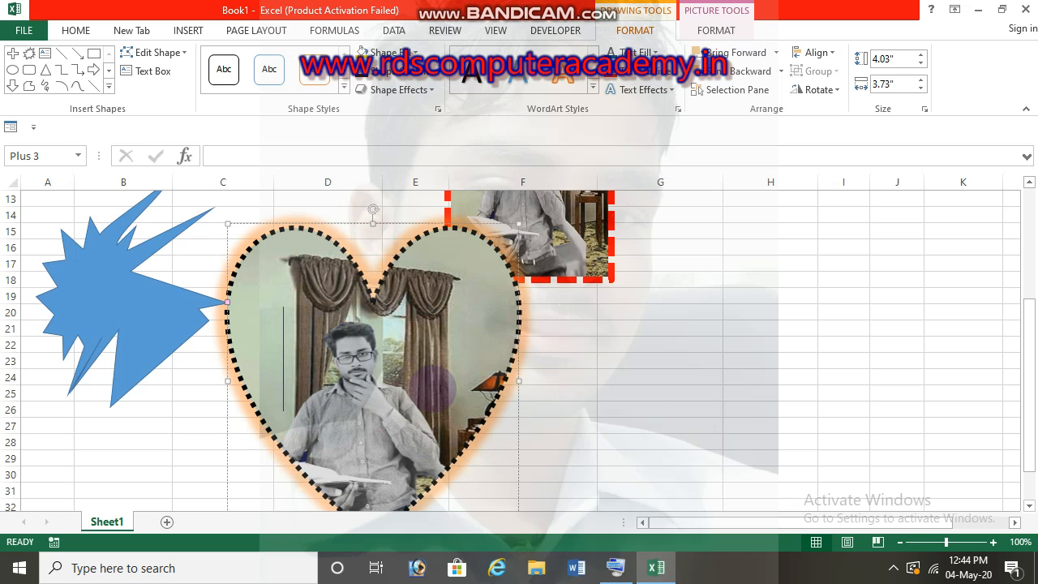
pyautogui.click(562, 367)
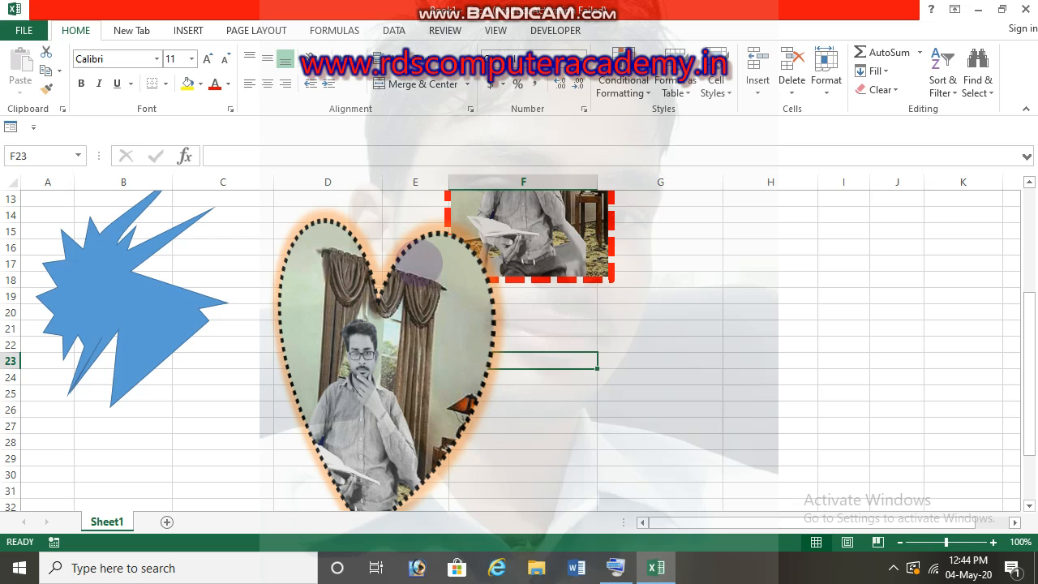
# Insert a Multidirectional Cycle SmartArt graphic from the Cycle category and move it to columns G–K beside the red-outlined picture.
pyautogui.click(201, 22)
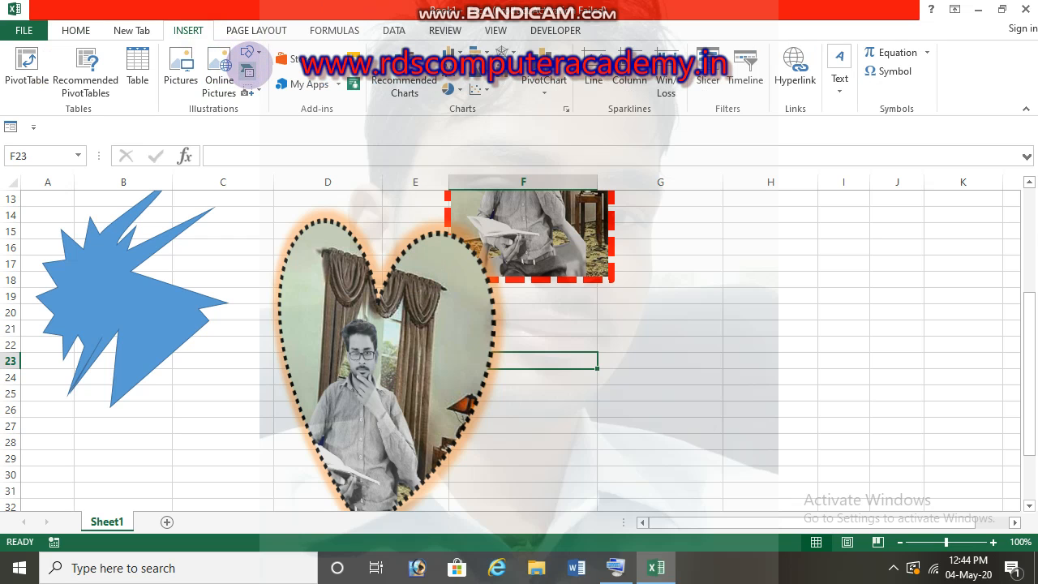
pyautogui.click(248, 70)
pyautogui.click(437, 144)
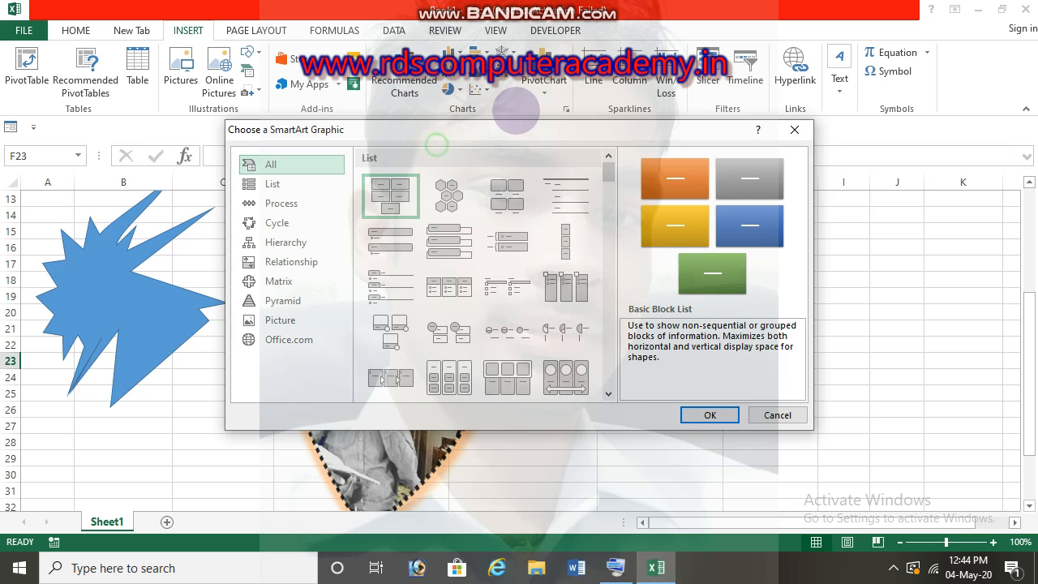
pyautogui.moveTo(499, 130); pyautogui.dragTo(670, 92)
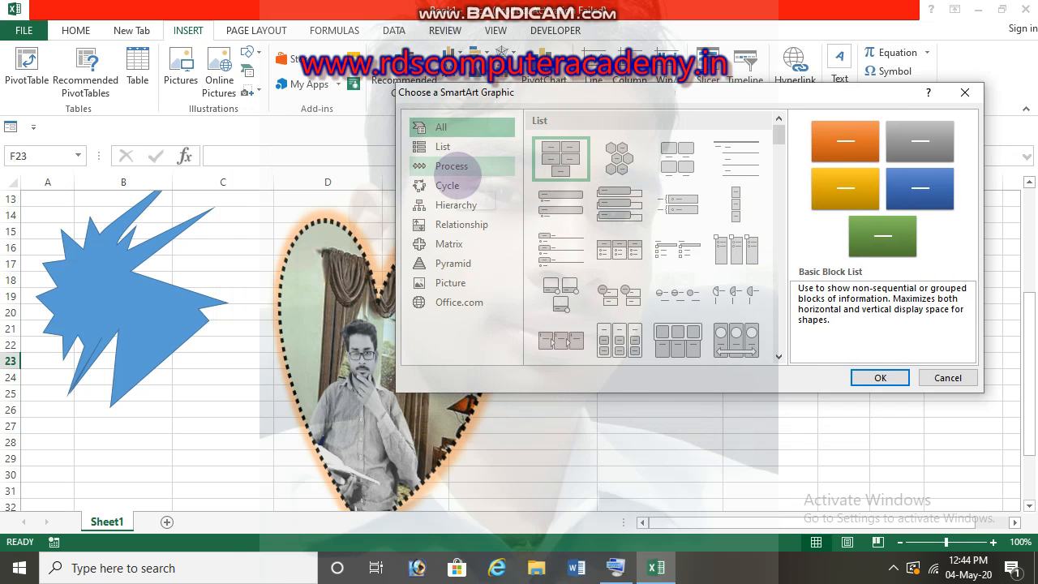
pyautogui.click(452, 166)
pyautogui.click(448, 185)
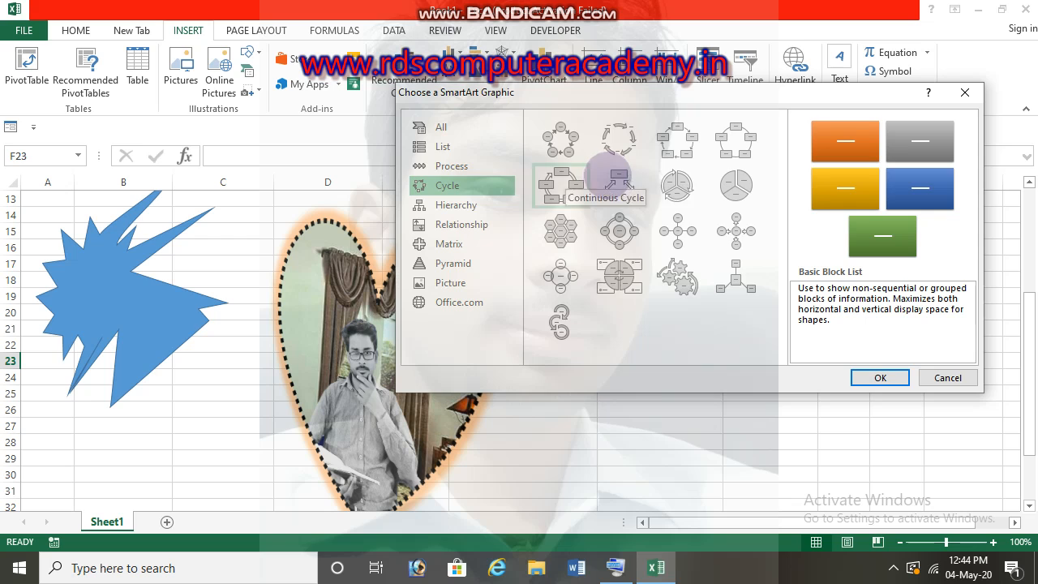
pyautogui.click(452, 166)
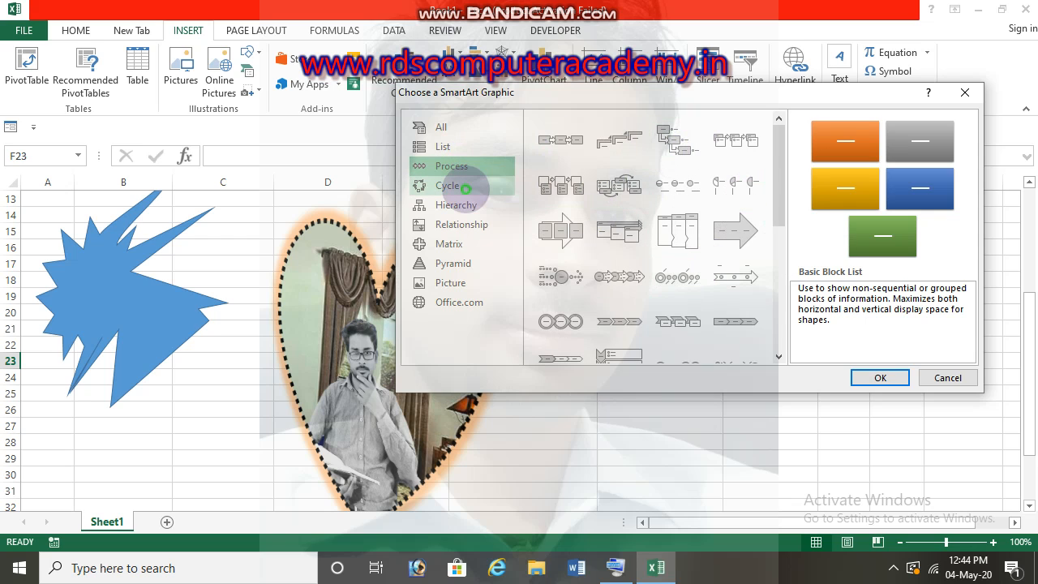
pyautogui.click(465, 188)
pyautogui.click(606, 187)
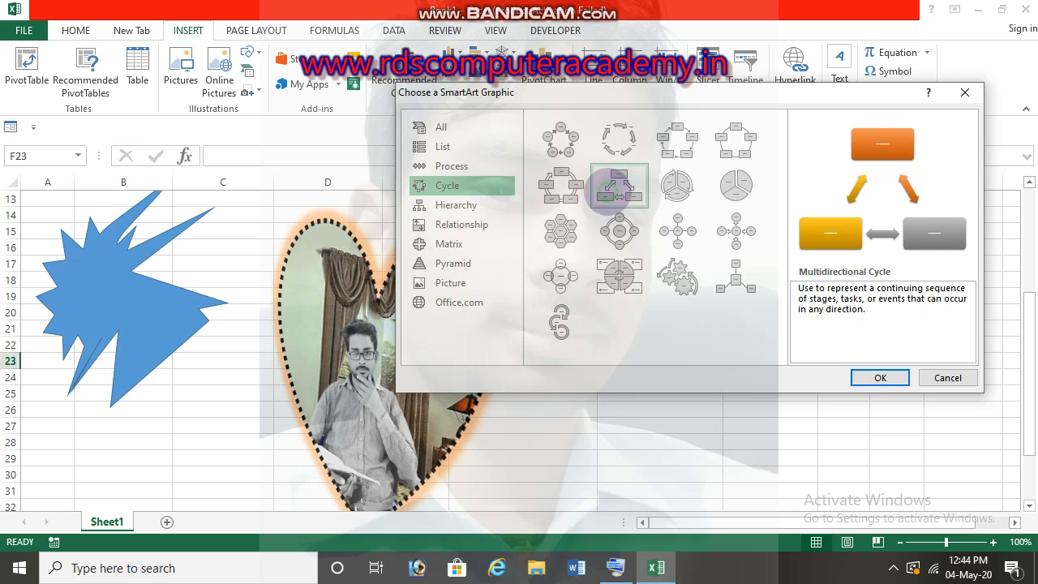
pyautogui.click(872, 376)
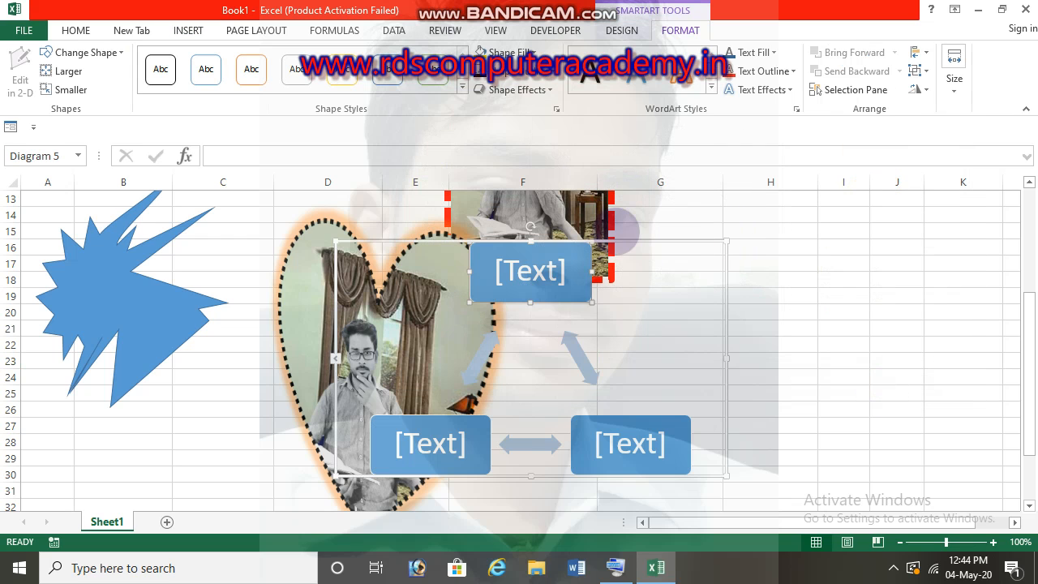
pyautogui.moveTo(571, 253); pyautogui.dragTo(883, 324)
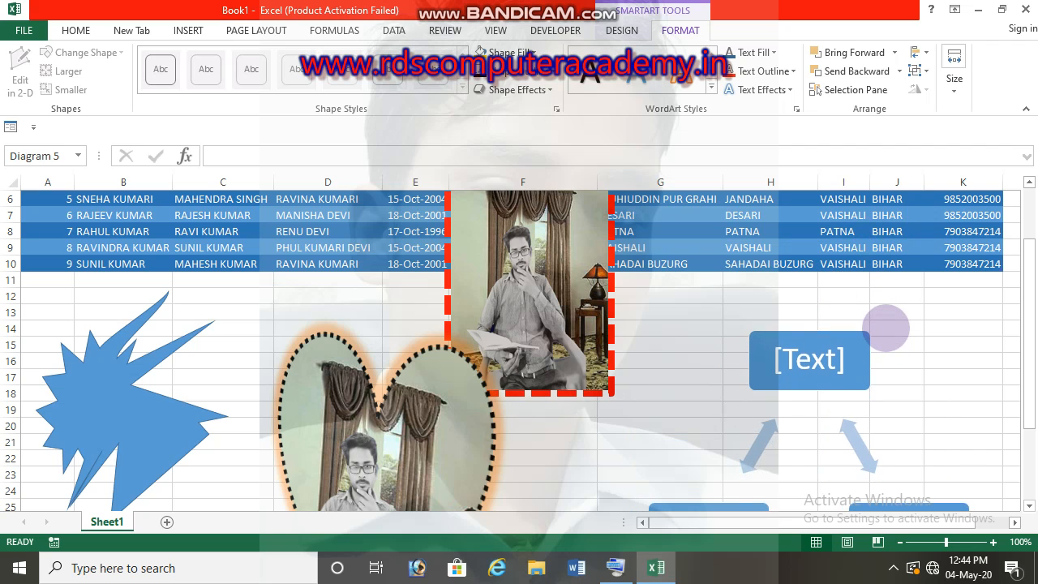
pyautogui.moveTo(1029, 255); pyautogui.dragTo(1028, 320)
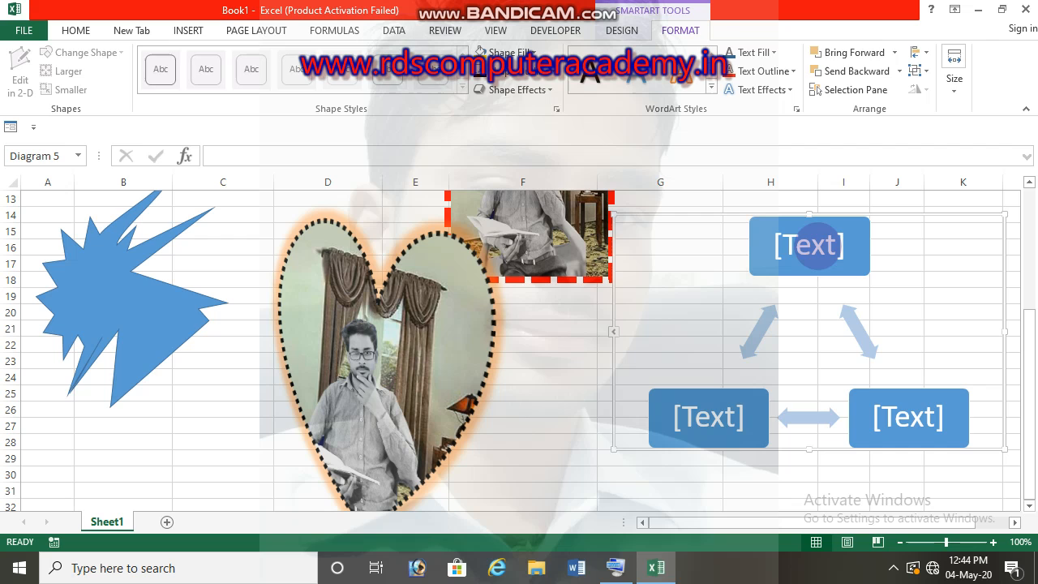
# Enter COMPUTER in the top box of the SmartArt cycle, using the on-screen keyboard for the missing letters.
pyautogui.click(816, 245)
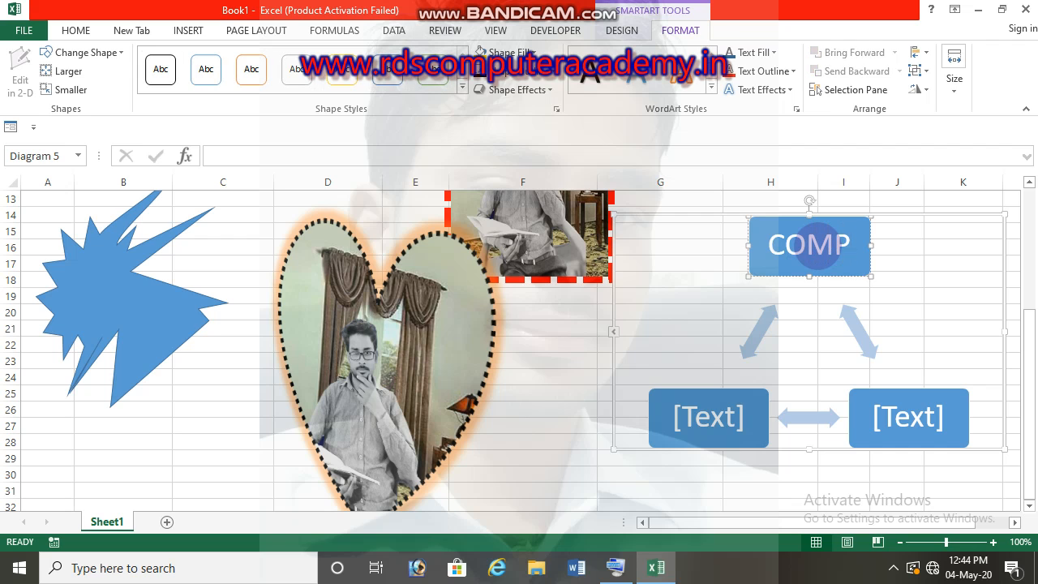
pyautogui.click(616, 568)
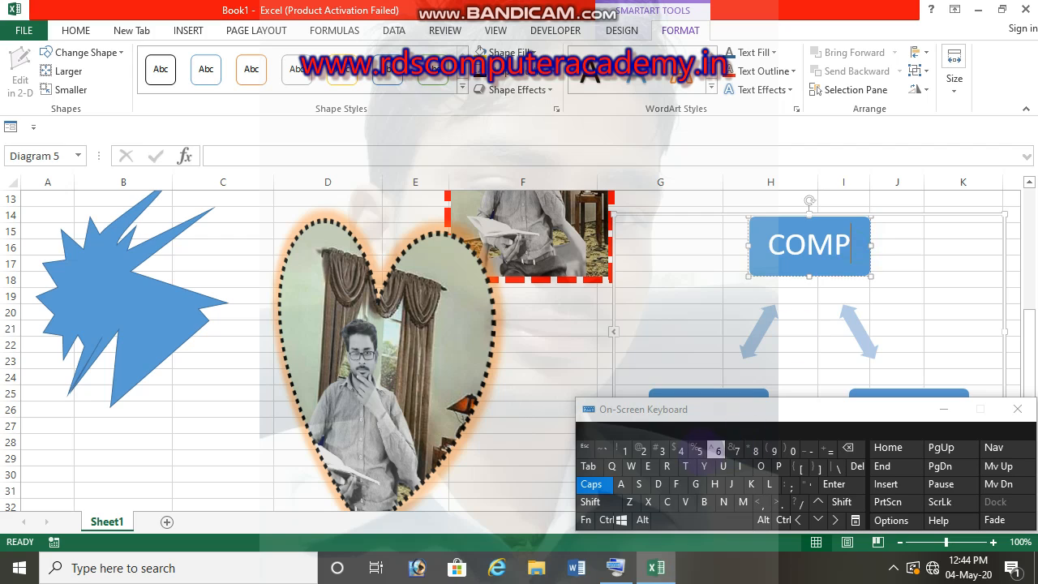
pyautogui.click(722, 466)
pyautogui.click(685, 466)
pyautogui.write('ER')
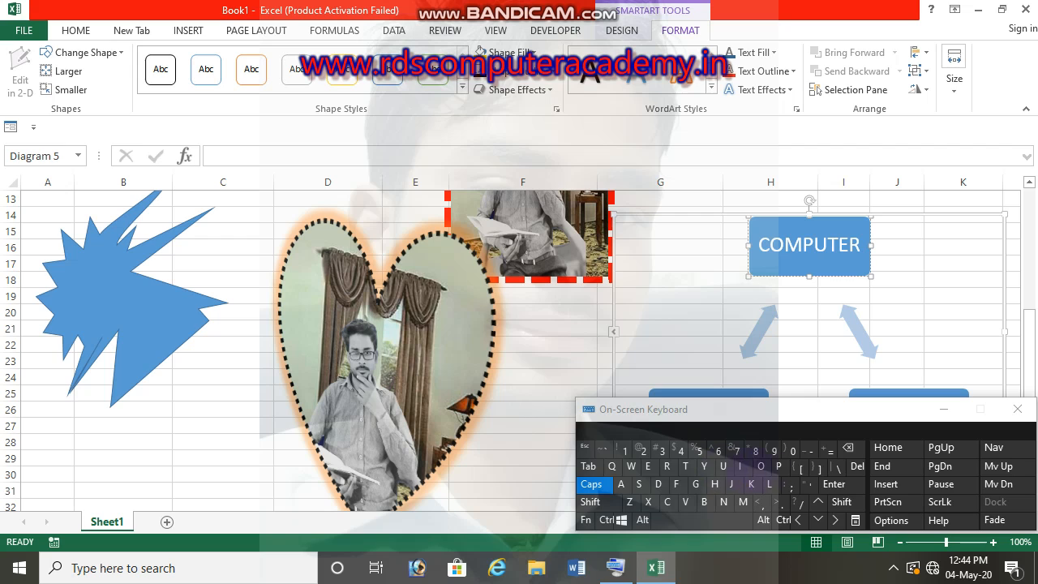
pyautogui.click(944, 412)
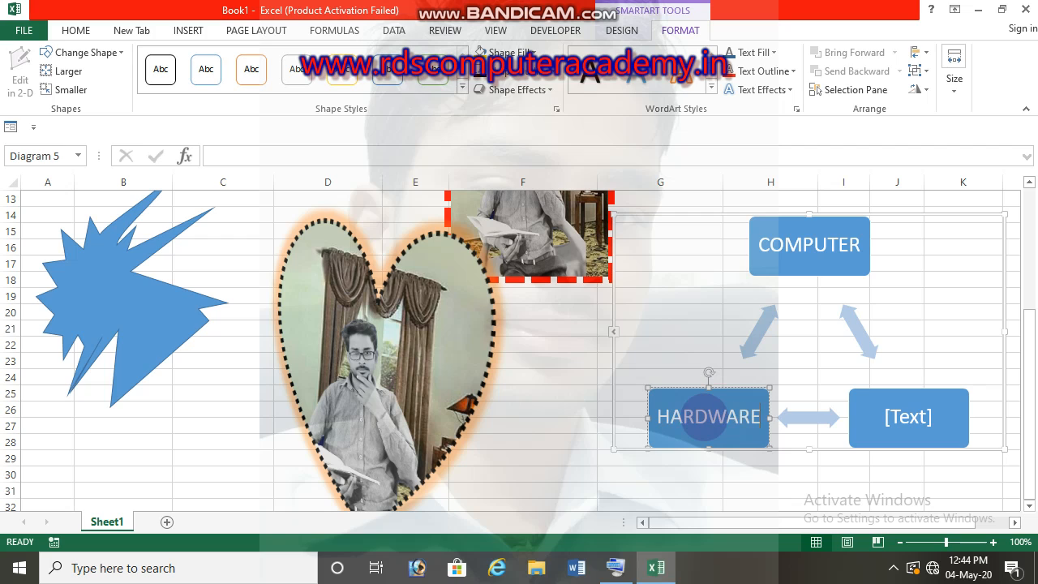
# Label the SmartArt's lower-left box HARDWARE and its lower-right box SOFTWARE.
pyautogui.press('Return')
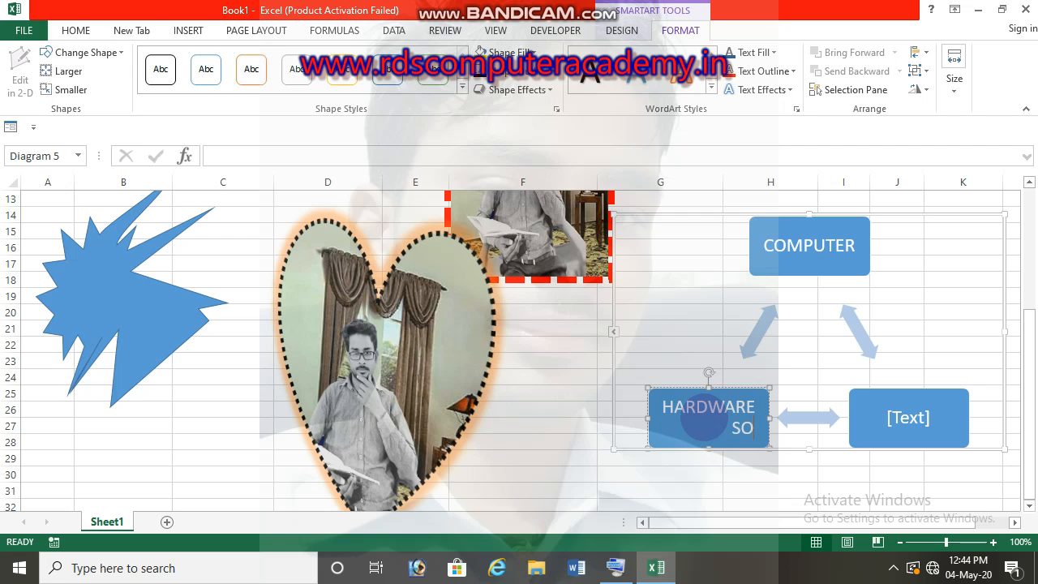
pyautogui.press('BackSpace')
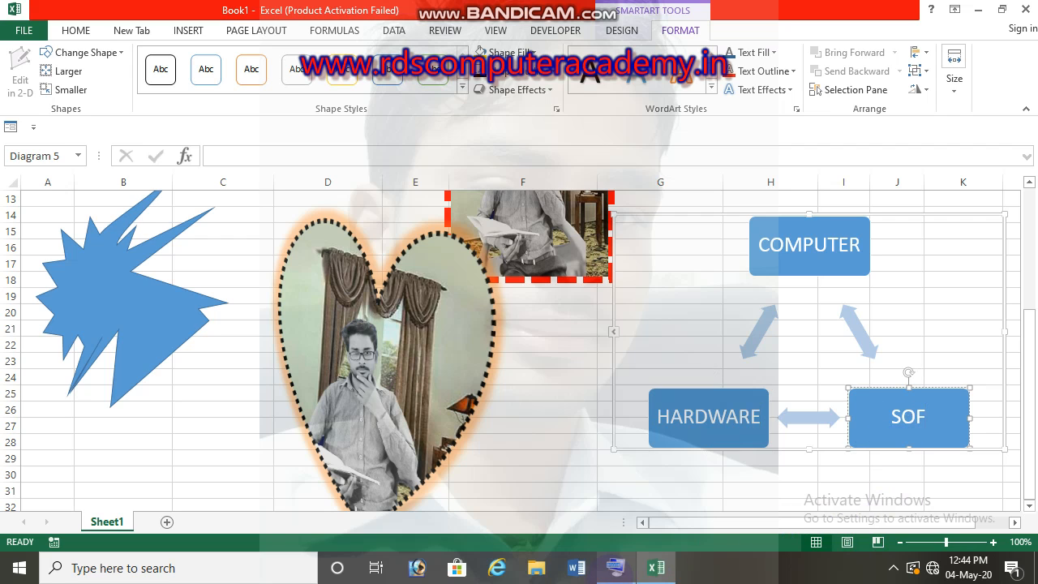
pyautogui.click(616, 567)
pyautogui.click(686, 466)
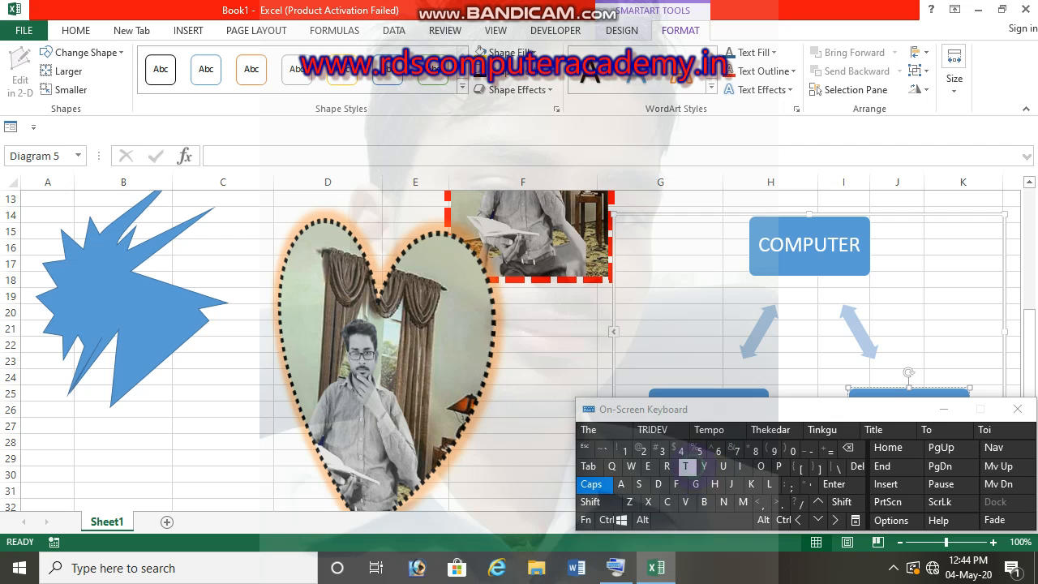
pyautogui.click(943, 409)
pyautogui.click(811, 482)
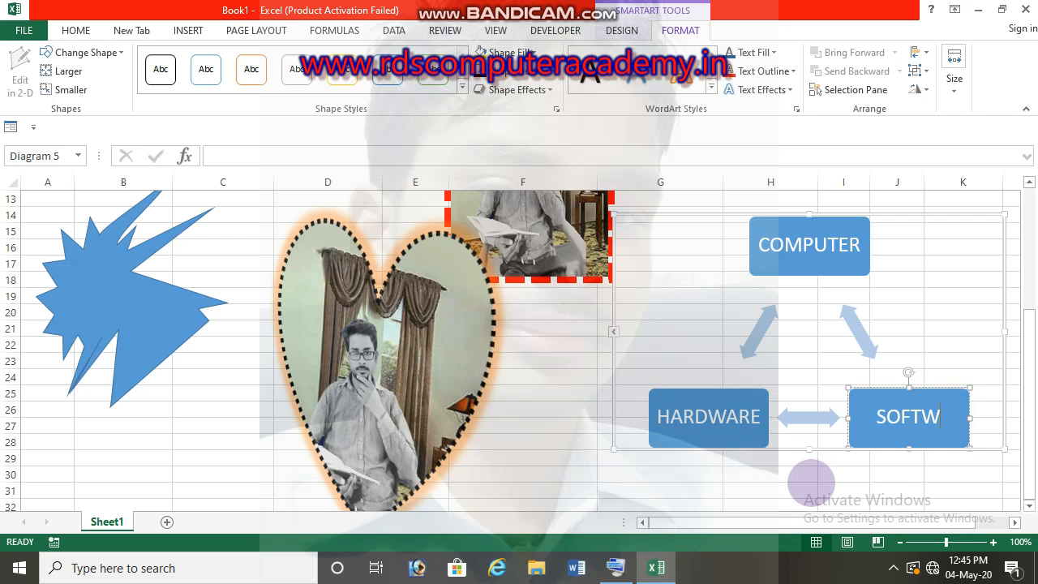
pyautogui.moveTo(1032, 342); pyautogui.dragTo(1034, 340)
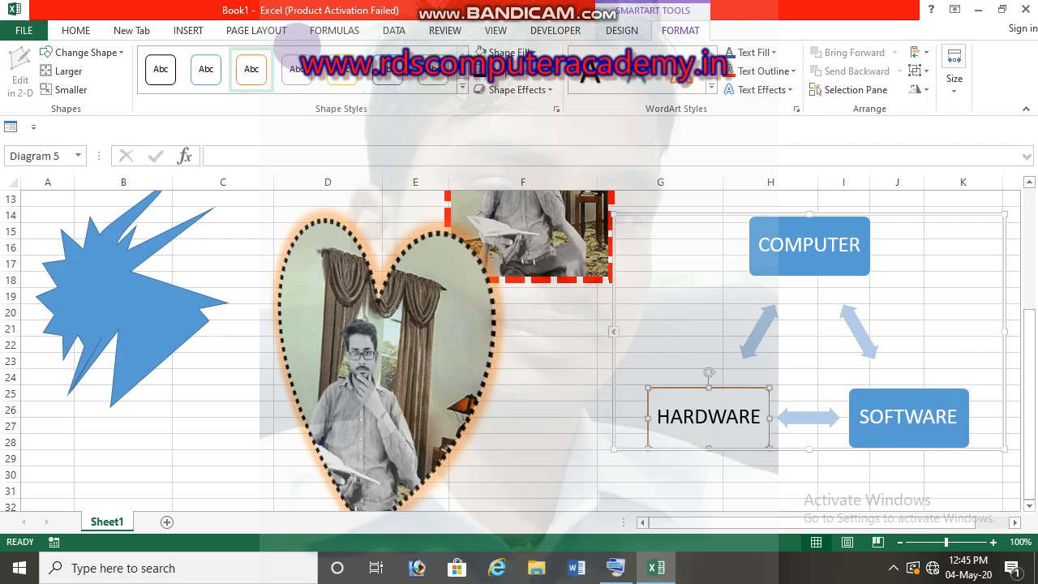
# Add four blank shapes to the SmartArt cycle, starting from the HARDWARE box.
pyautogui.click(579, 343)
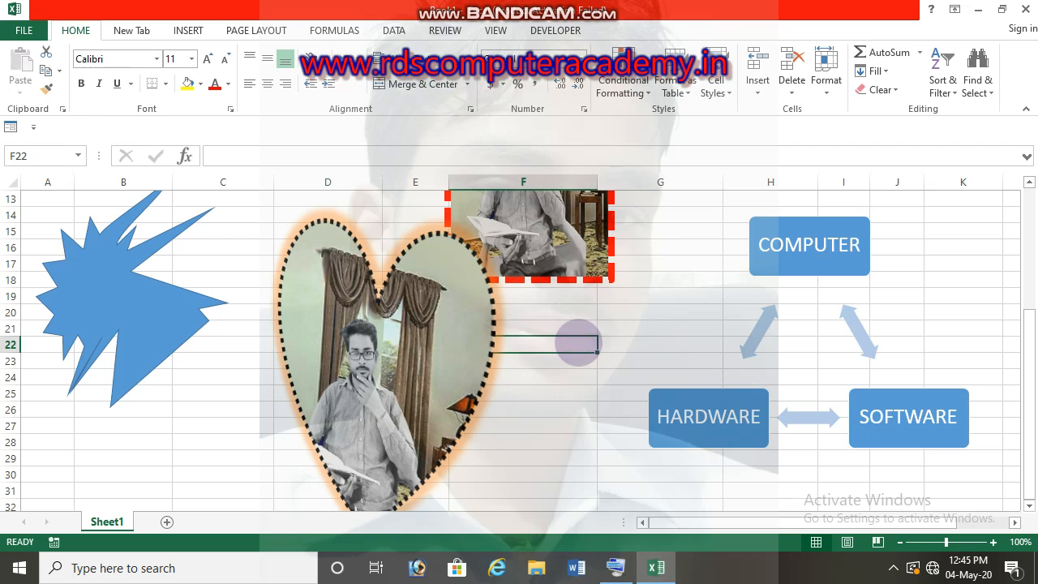
pyautogui.click(664, 415)
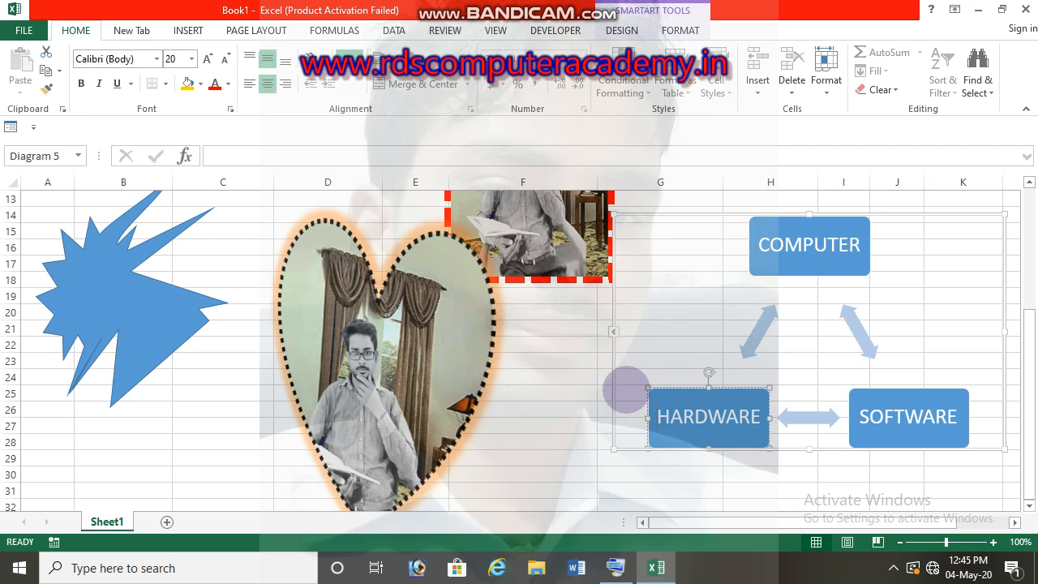
pyautogui.click(677, 24)
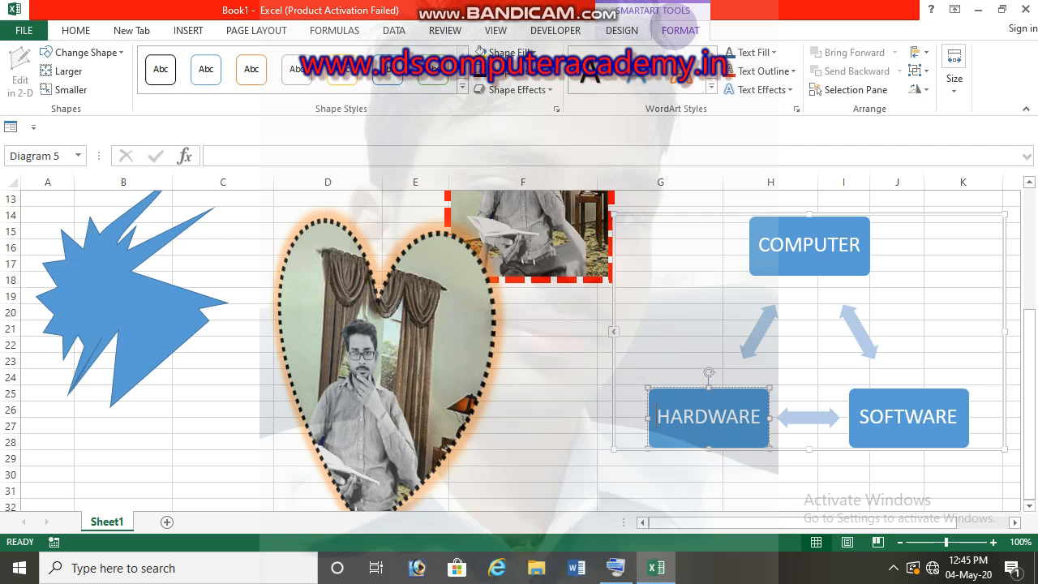
pyautogui.click(633, 29)
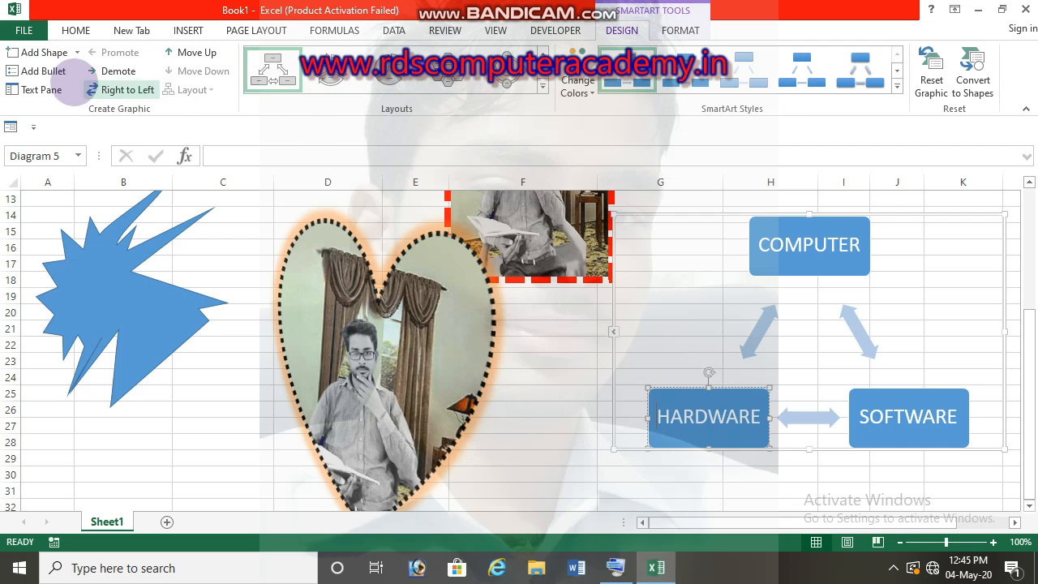
pyautogui.click(42, 53)
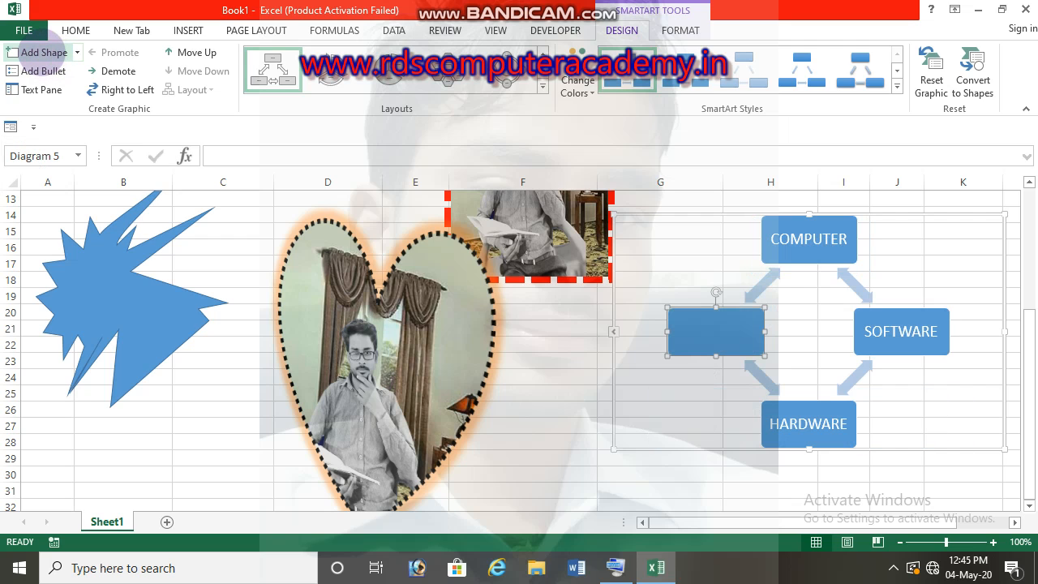
pyautogui.click(41, 54)
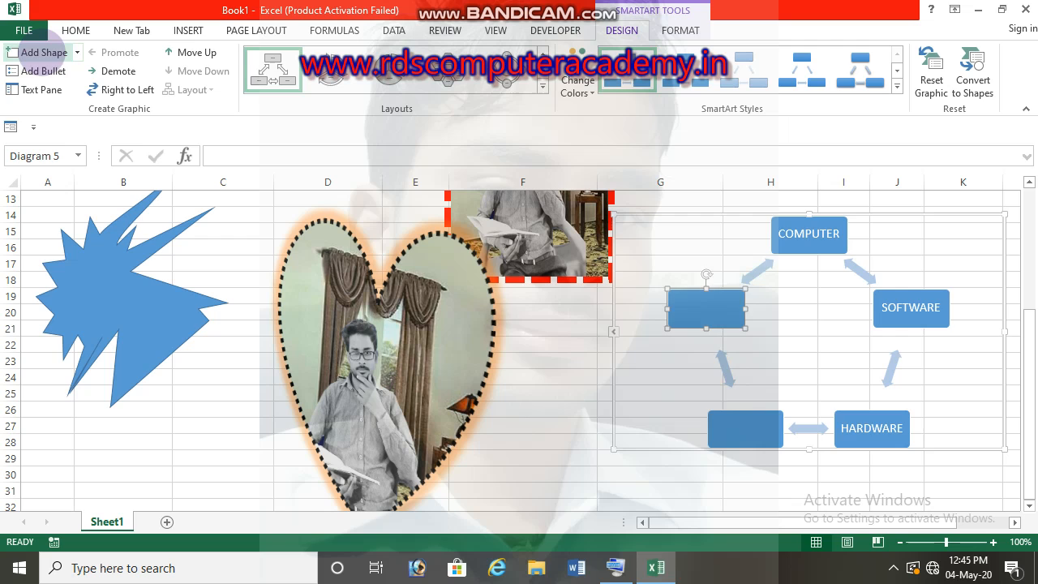
pyautogui.click(41, 53)
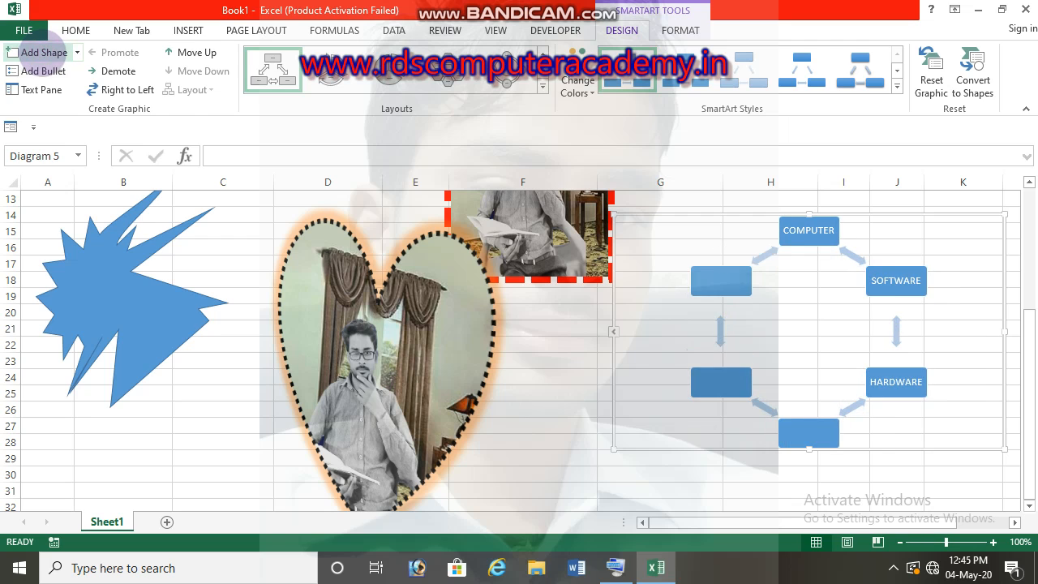
pyautogui.click(43, 53)
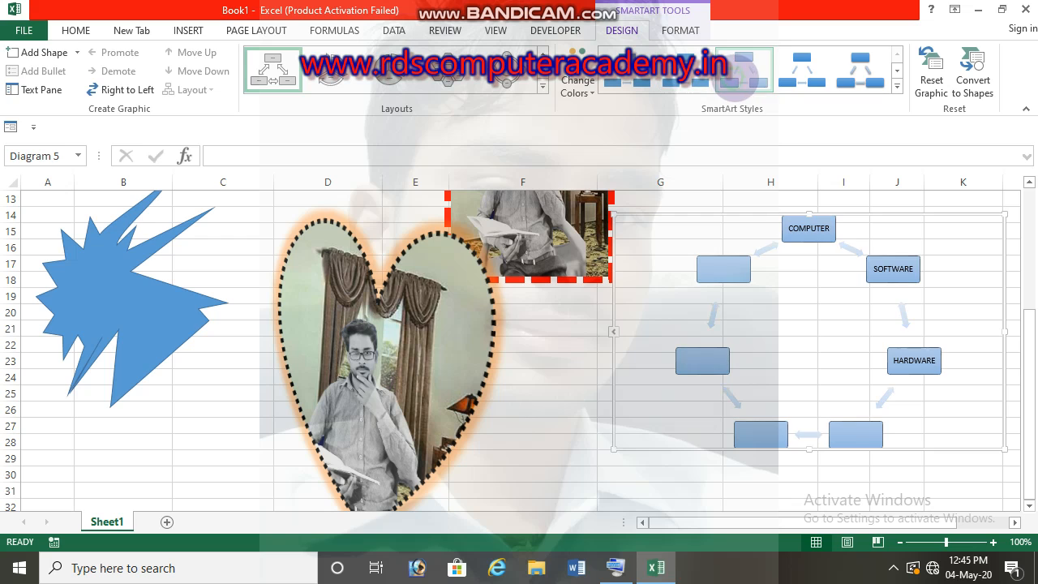
# Apply the fourth SmartArt style to the graphic, change its layout to Segmented Cycle and close the text pane.
pyautogui.click(801, 69)
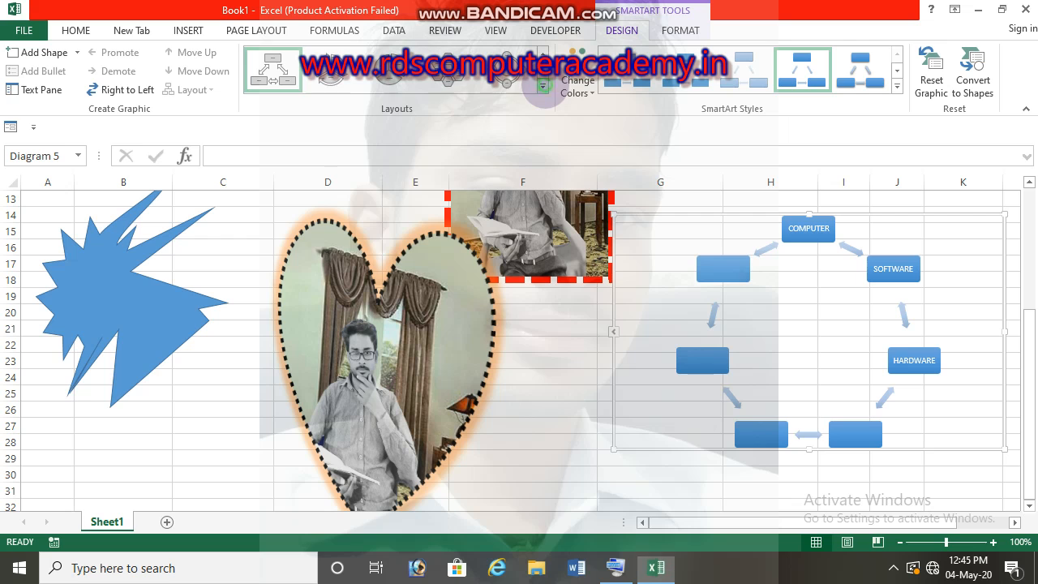
pyautogui.click(543, 84)
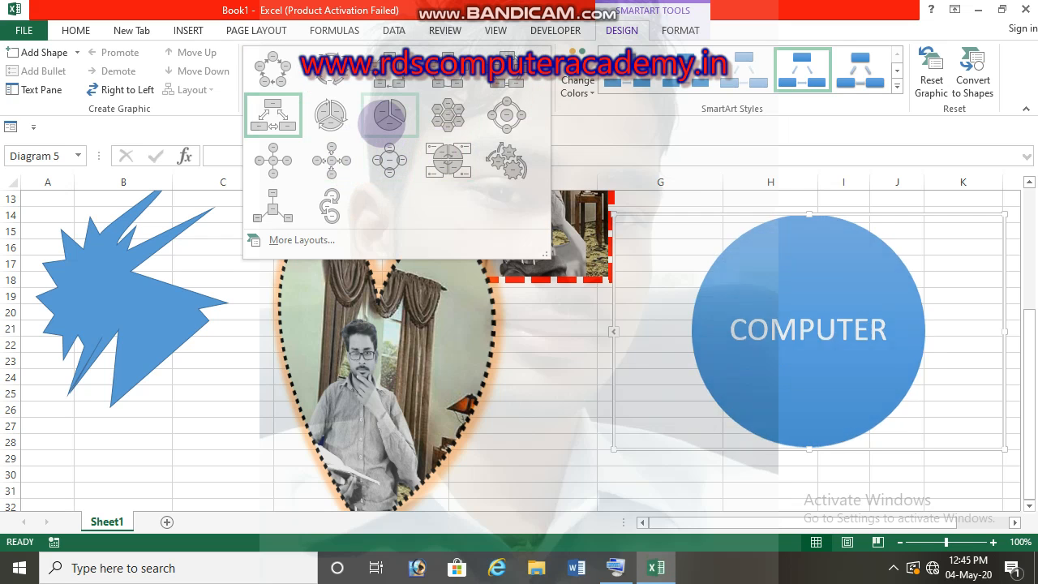
pyautogui.click(451, 35)
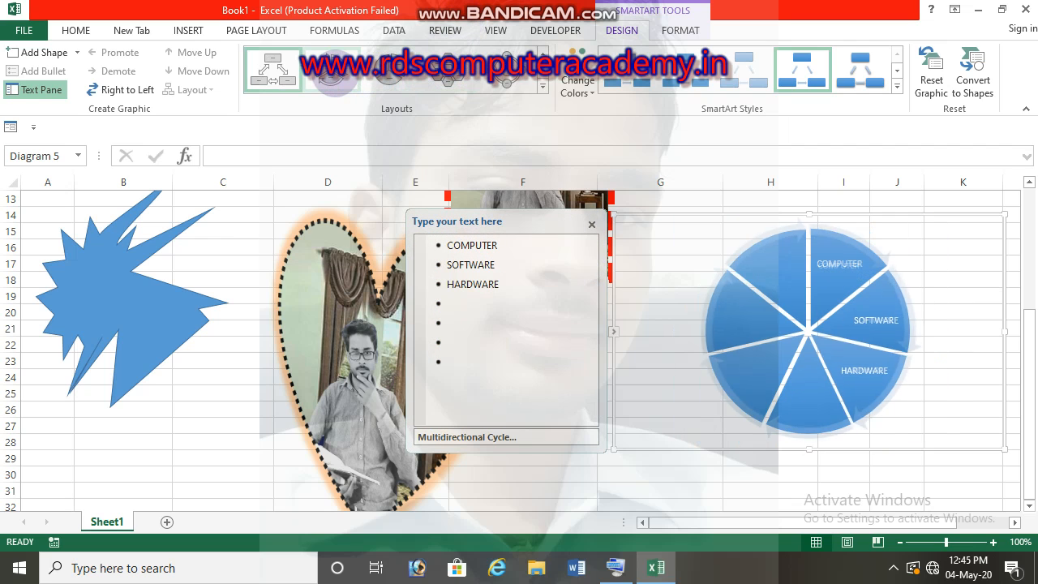
pyautogui.click(325, 72)
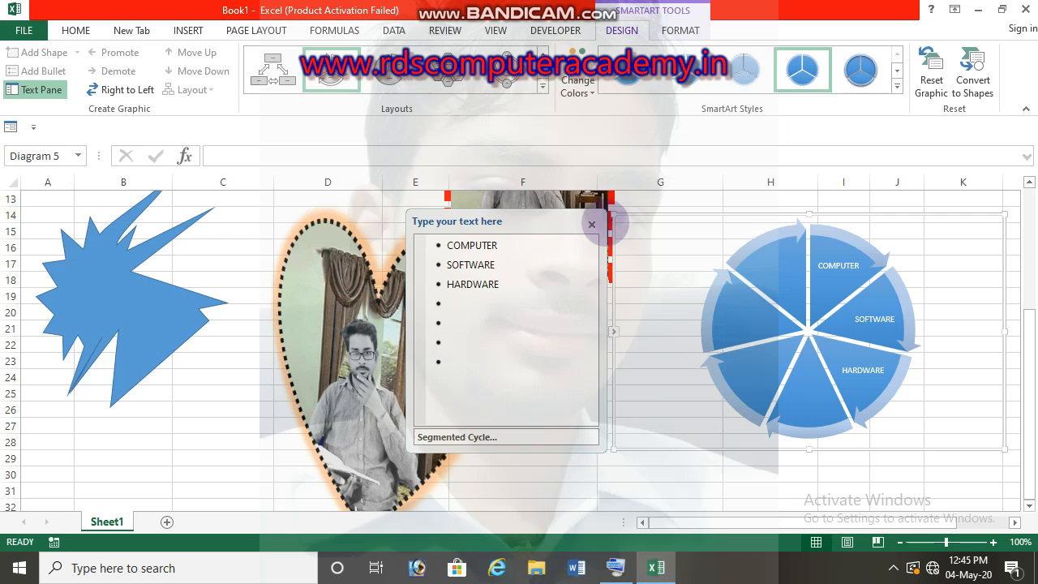
pyautogui.click(591, 225)
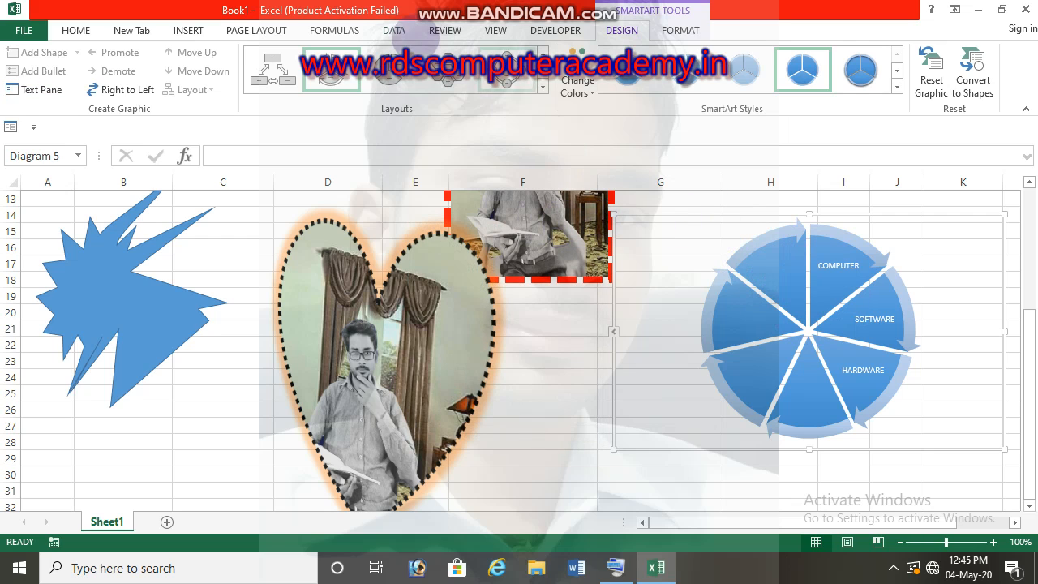
# Insert a screen clipping of the desktop's top icon row and place it around rows 28–32, between the heart and the SmartArt.
pyautogui.click(193, 32)
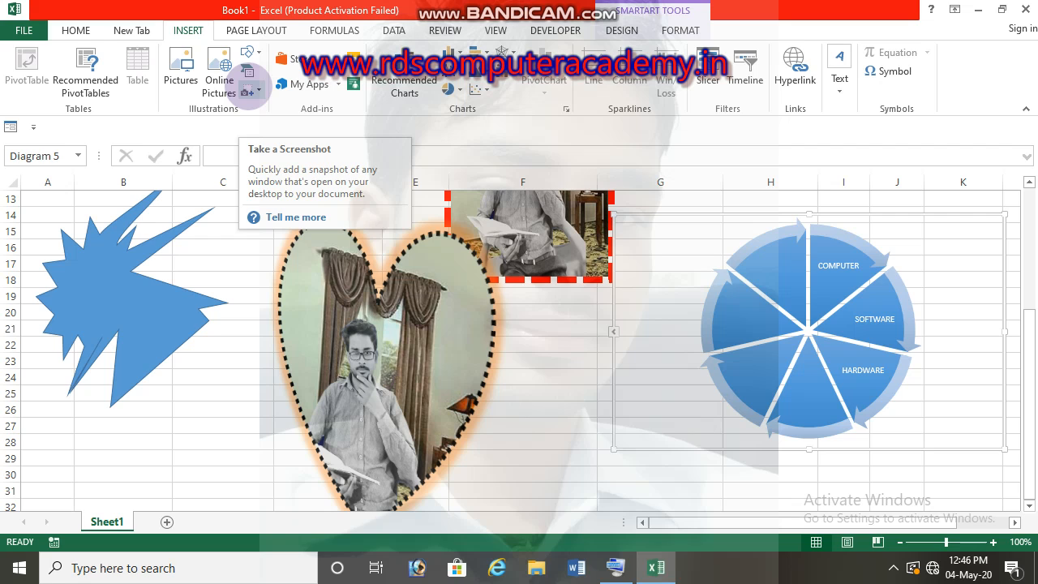
pyautogui.click(249, 87)
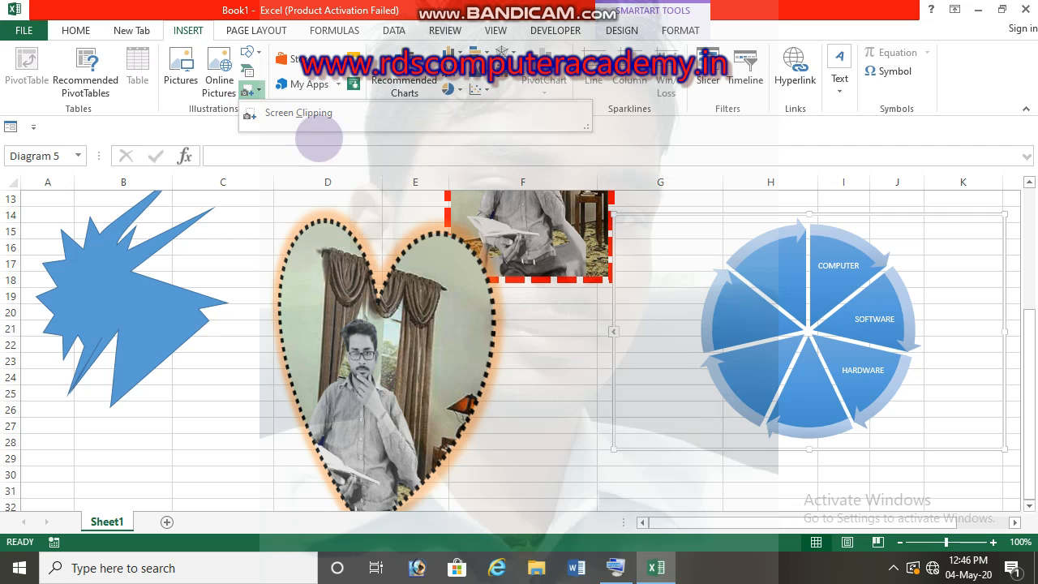
pyautogui.click(288, 116)
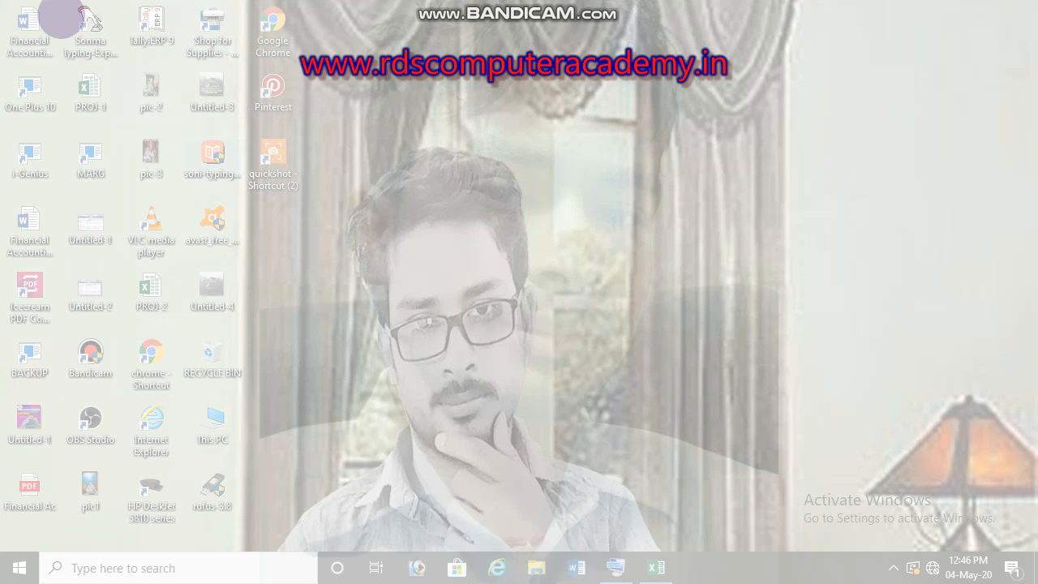
pyautogui.moveTo(3, 2); pyautogui.dragTo(299, 67)
pyautogui.moveTo(602, 376); pyautogui.dragTo(651, 477)
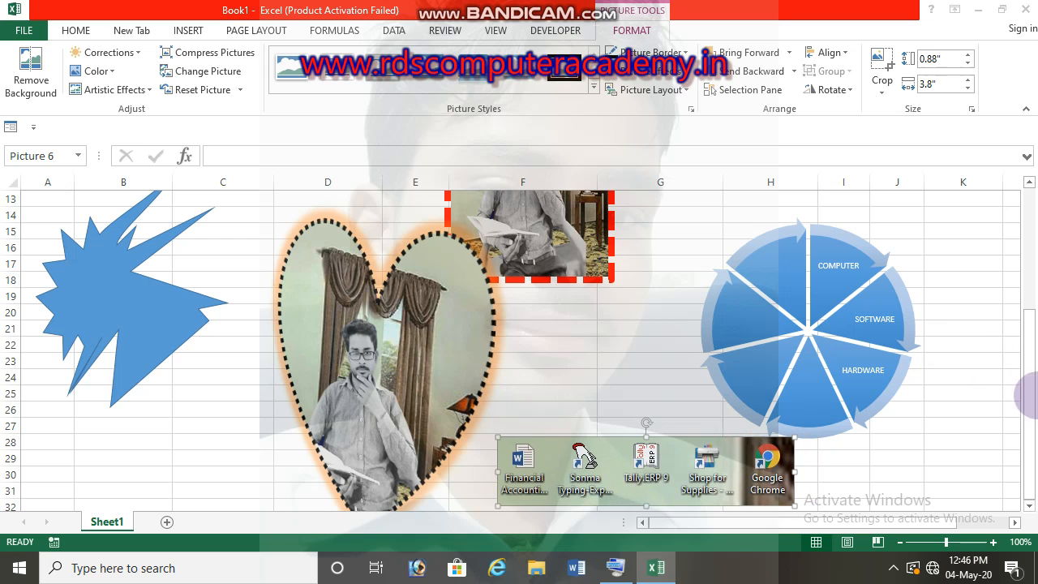
# Move the screen clipping to rows 35–38, below the heart picture, spanning columns A to D.
pyautogui.click(1027, 501)
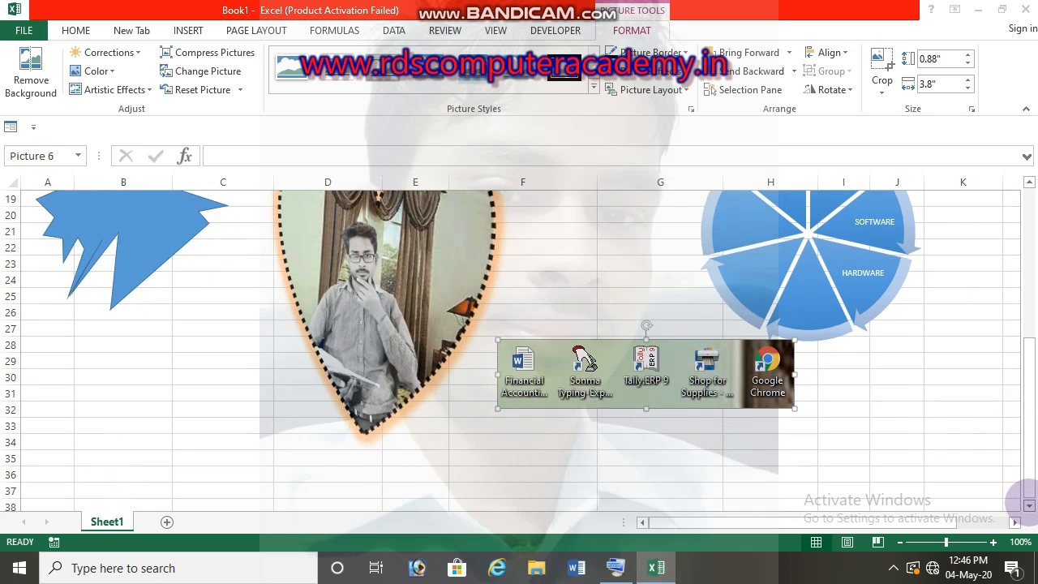
pyautogui.scroll(-2, 1019, 502)
pyautogui.moveTo(661, 275); pyautogui.dragTo(194, 384)
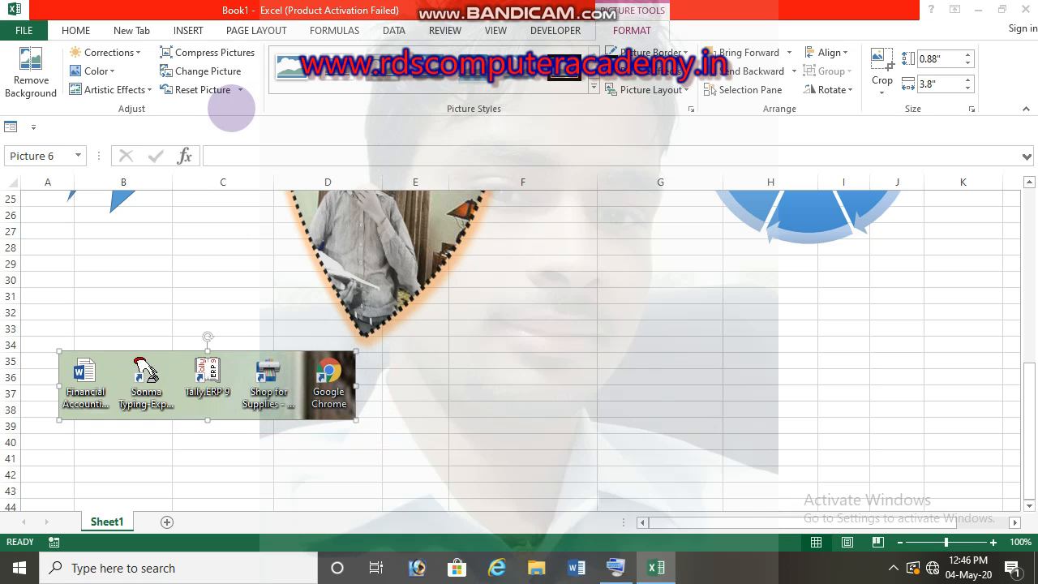
# Draw an oval about 0.85" high and 0.67" wide around the clipping's Tally.ERP 9 icon and remove its fill.
pyautogui.click(187, 31)
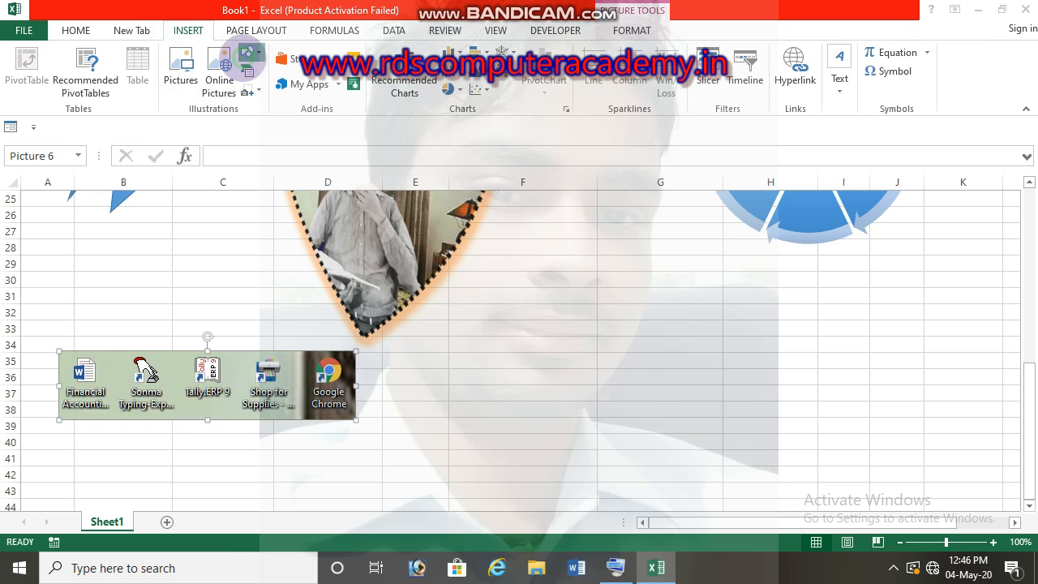
pyautogui.click(246, 53)
pyautogui.click(344, 90)
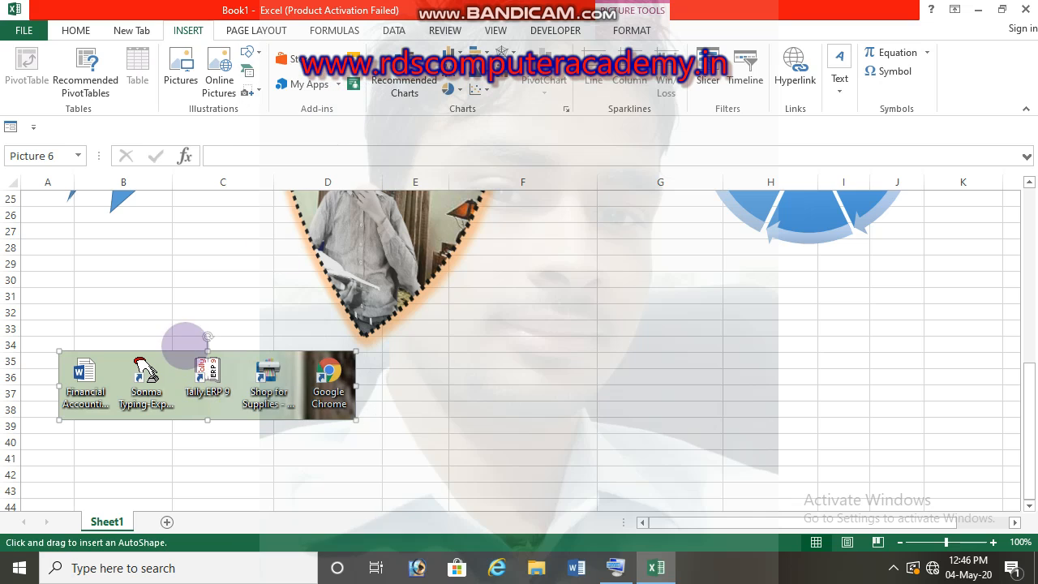
pyautogui.moveTo(182, 348); pyautogui.dragTo(203, 369)
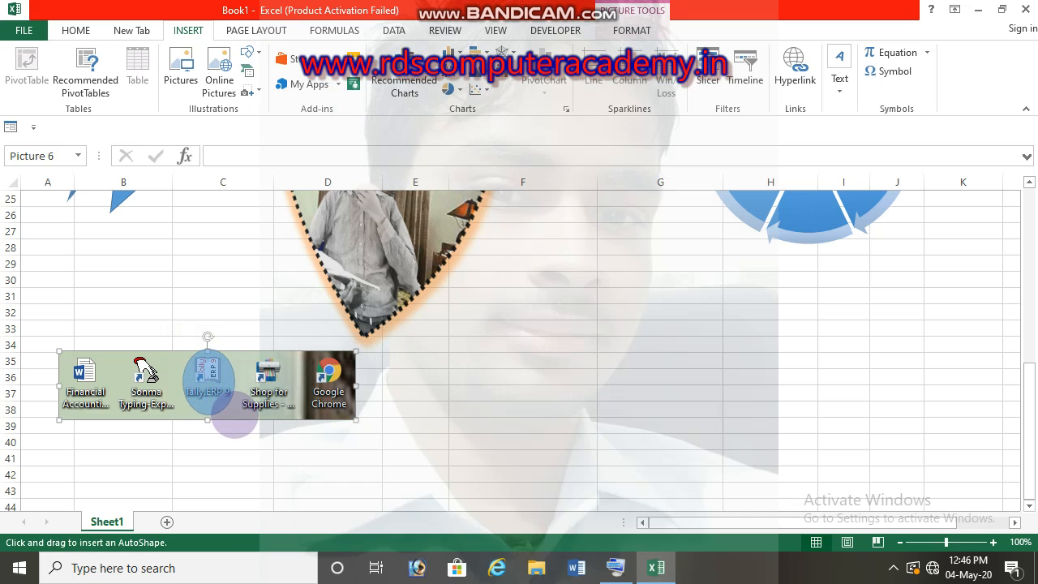
pyautogui.moveTo(234, 418); pyautogui.dragTo(235, 416)
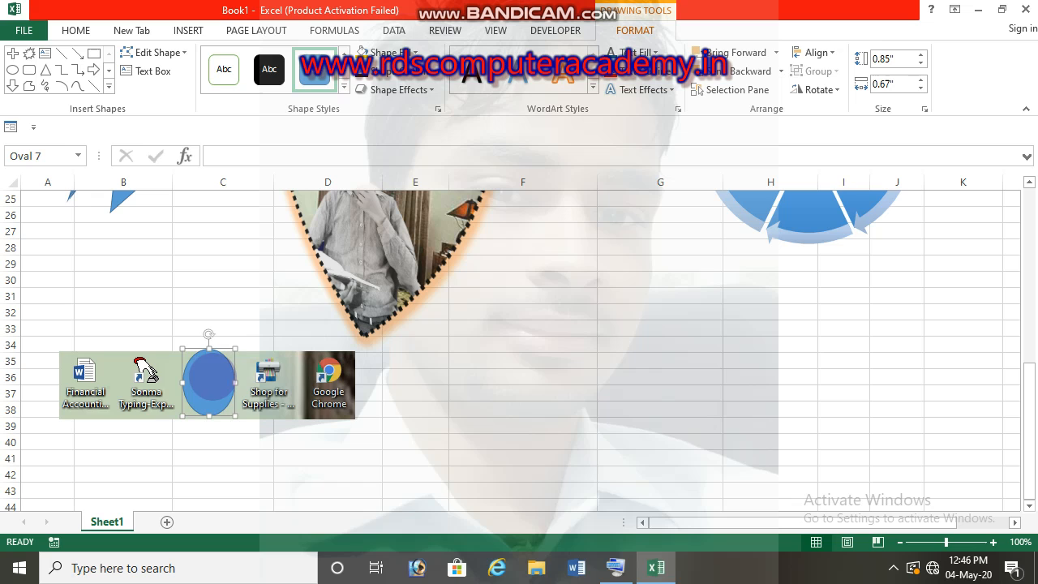
pyautogui.click(383, 52)
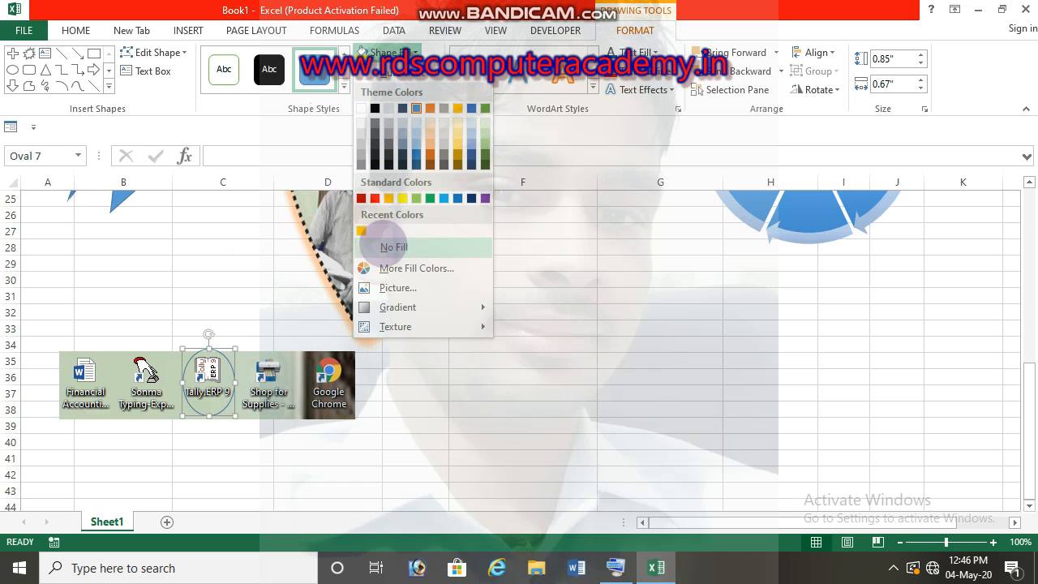
pyautogui.click(382, 243)
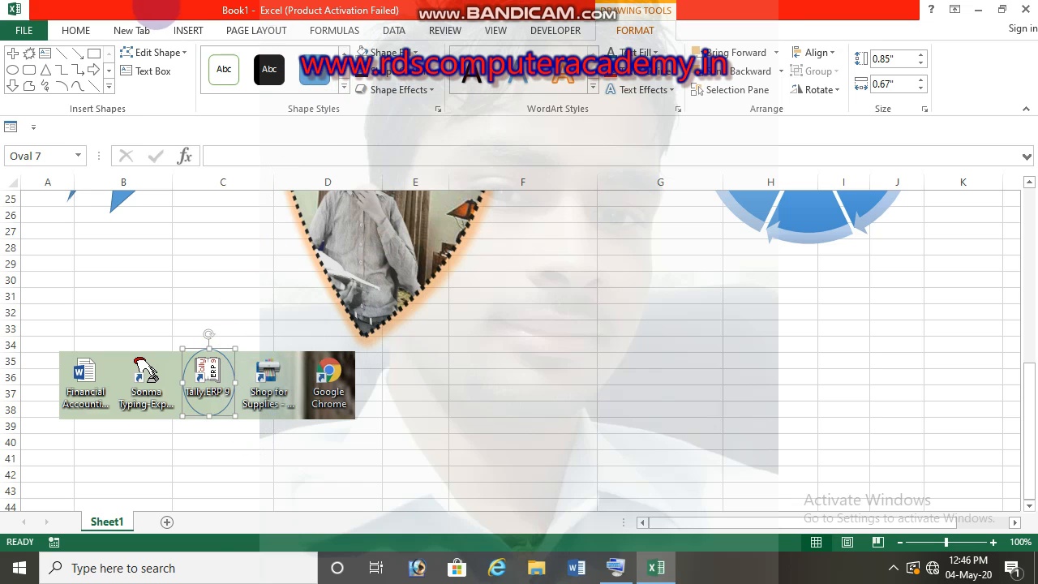
# Draw a double-headed arrow about 0.99" high and 1.11" wide from the oval's lower-right edge down to cell D43.
pyautogui.click(184, 30)
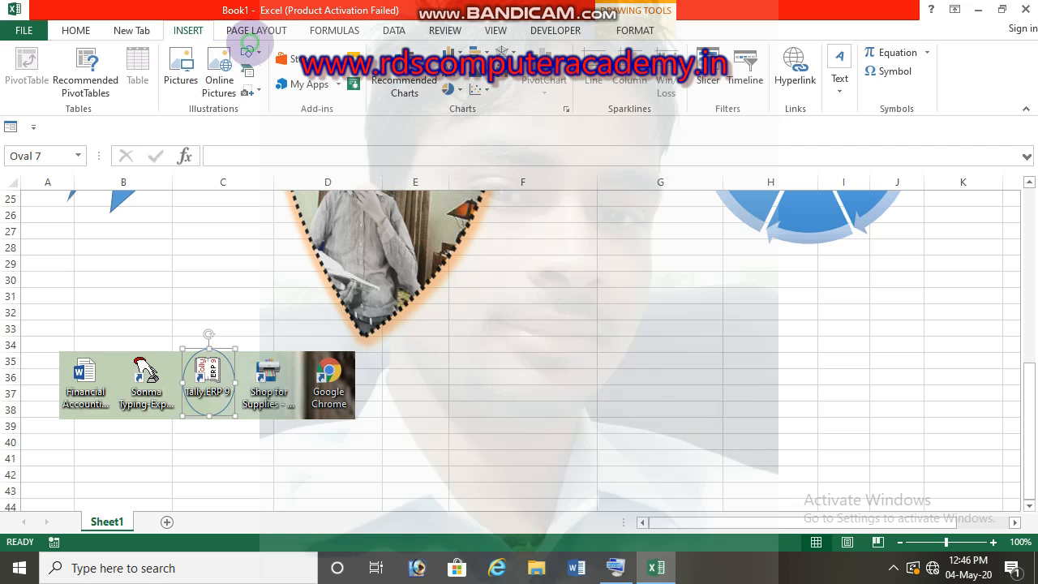
pyautogui.click(249, 52)
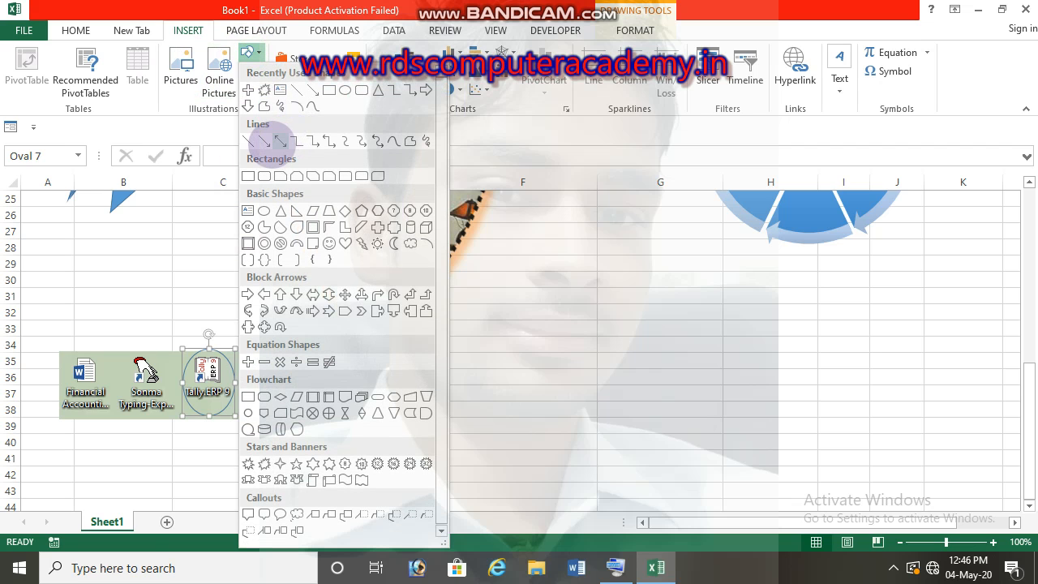
pyautogui.click(280, 142)
pyautogui.moveTo(222, 417); pyautogui.dragTo(312, 481)
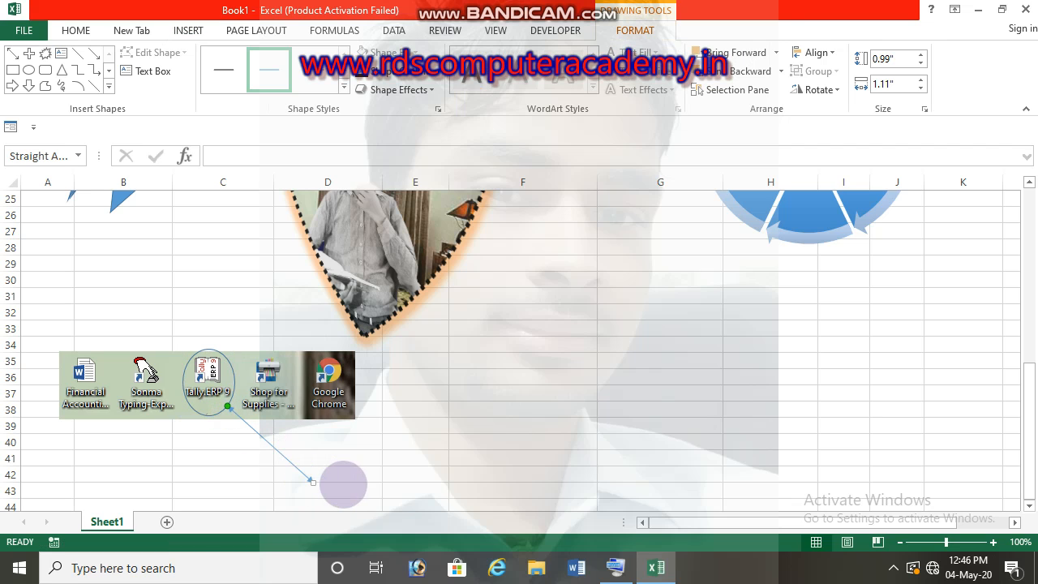
pyautogui.click(344, 484)
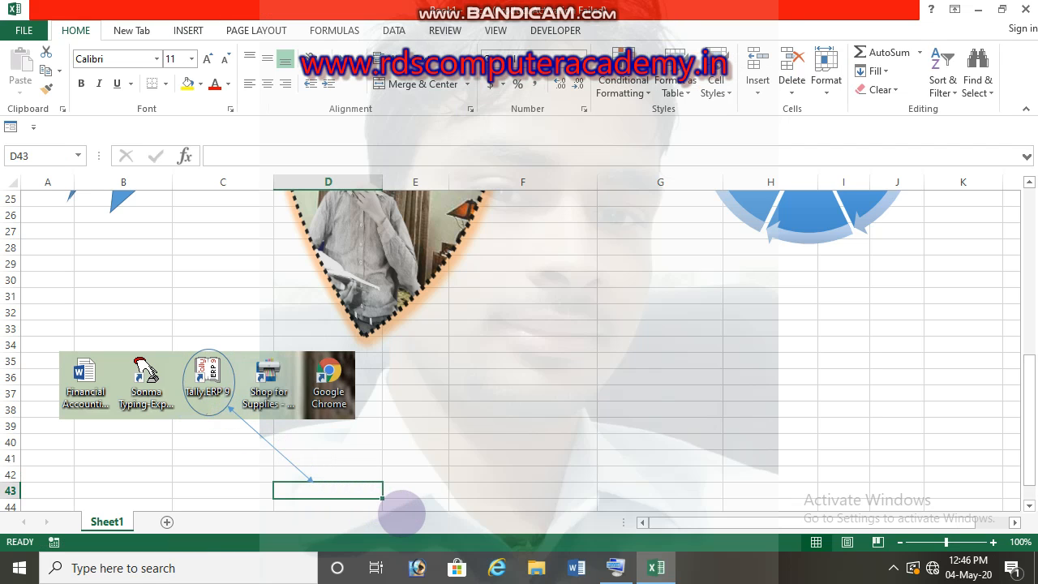
# Merge cells B43:G47 below the arrow and align the merged cell's content to the top left.
pyautogui.moveTo(1026, 382); pyautogui.dragTo(1024, 430)
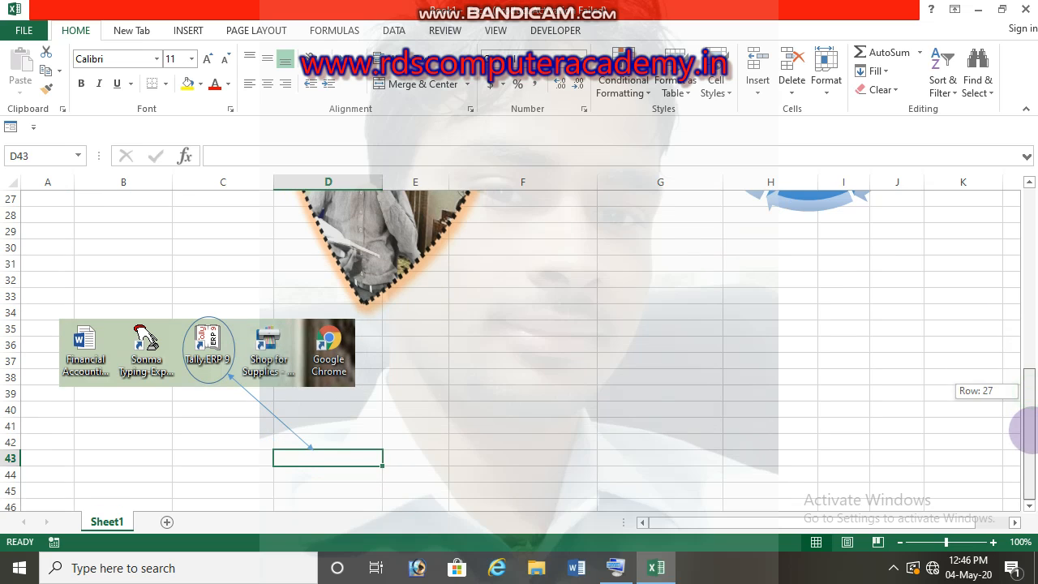
pyautogui.moveTo(1037, 481); pyautogui.dragTo(1036, 487)
pyautogui.click(1029, 506)
pyautogui.click(1029, 506)
pyautogui.click(1029, 506)
pyautogui.click(1029, 506)
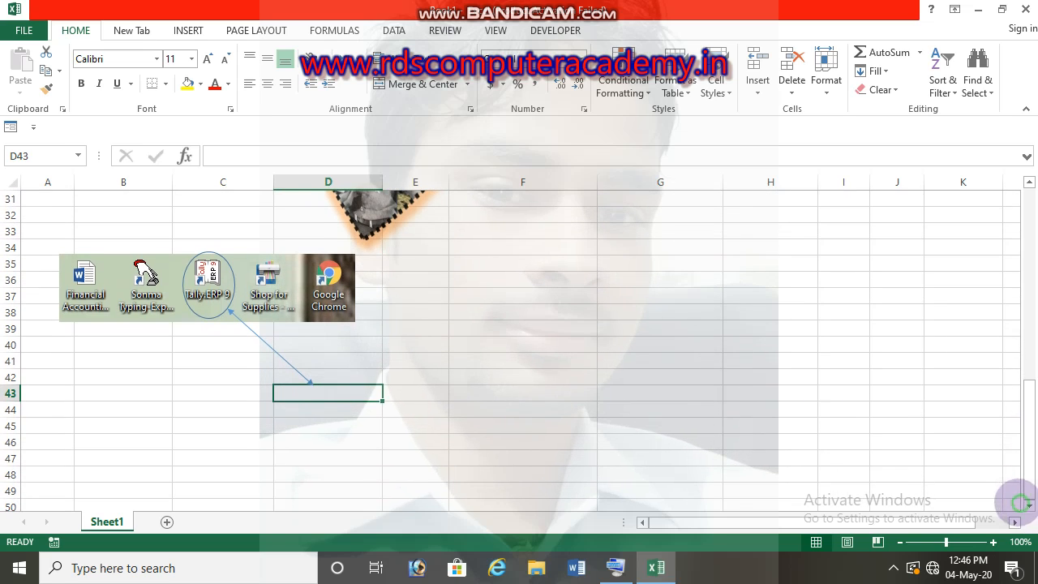
pyautogui.moveTo(150, 394); pyautogui.dragTo(619, 450)
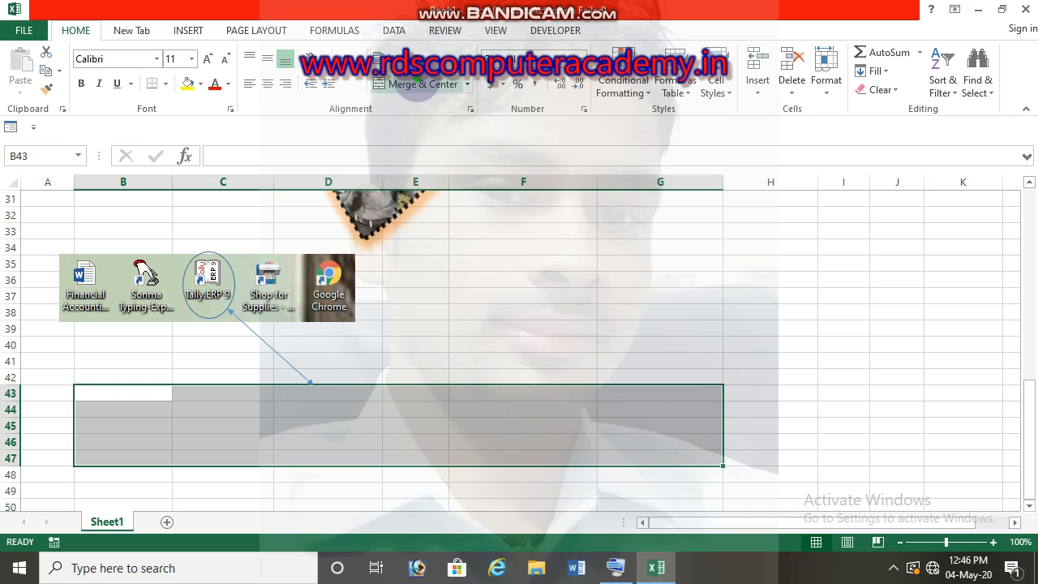
pyautogui.click(416, 84)
pyautogui.click(536, 331)
pyautogui.click(433, 463)
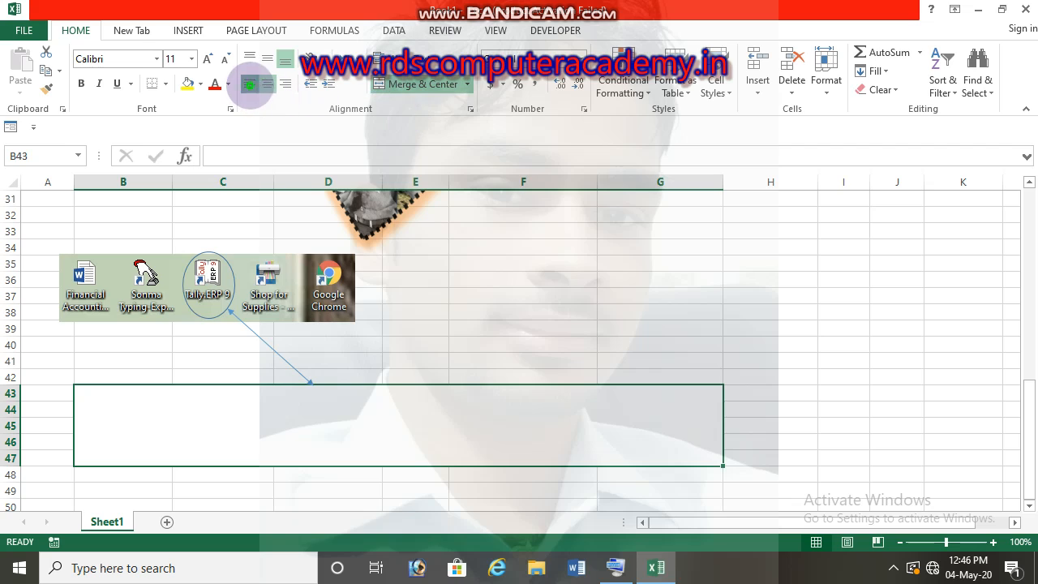
pyautogui.click(248, 59)
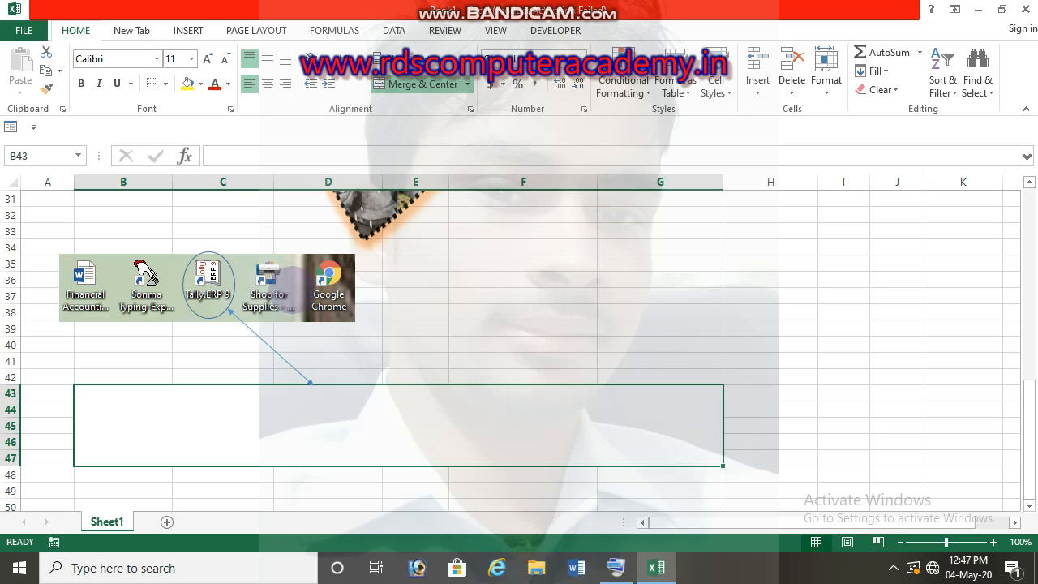
# Nudge the screen clipping slightly and move the red-dashed picture below the data table, starting around row 13 in column F.
pyautogui.moveTo(179, 272)
pyautogui.mouseDown()
pyautogui.moveTo(146, 280)
pyautogui.moveTo(201, 283)
pyautogui.moveTo(164, 279)
pyautogui.mouseUp()
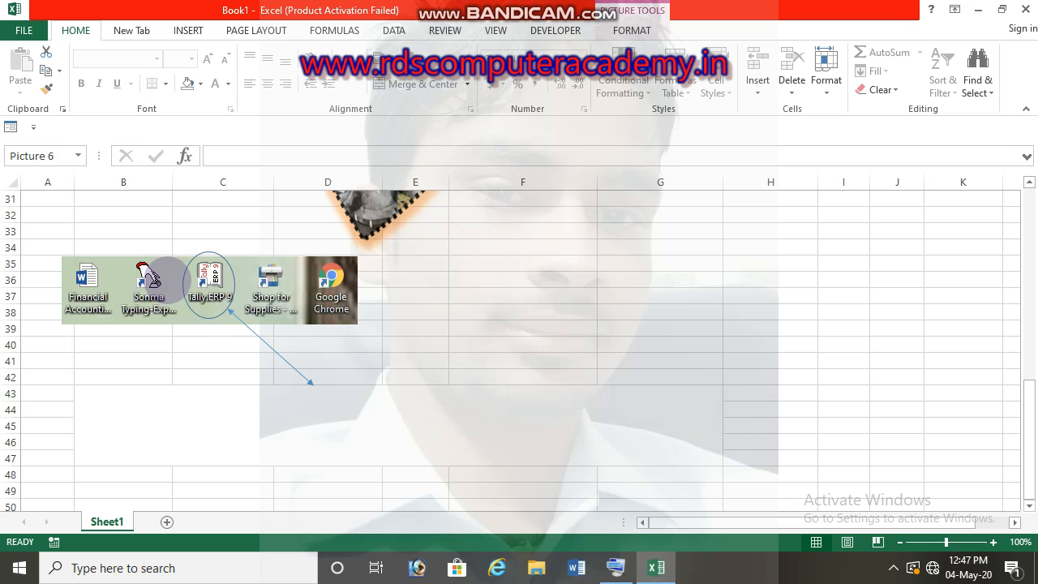
pyautogui.click(207, 31)
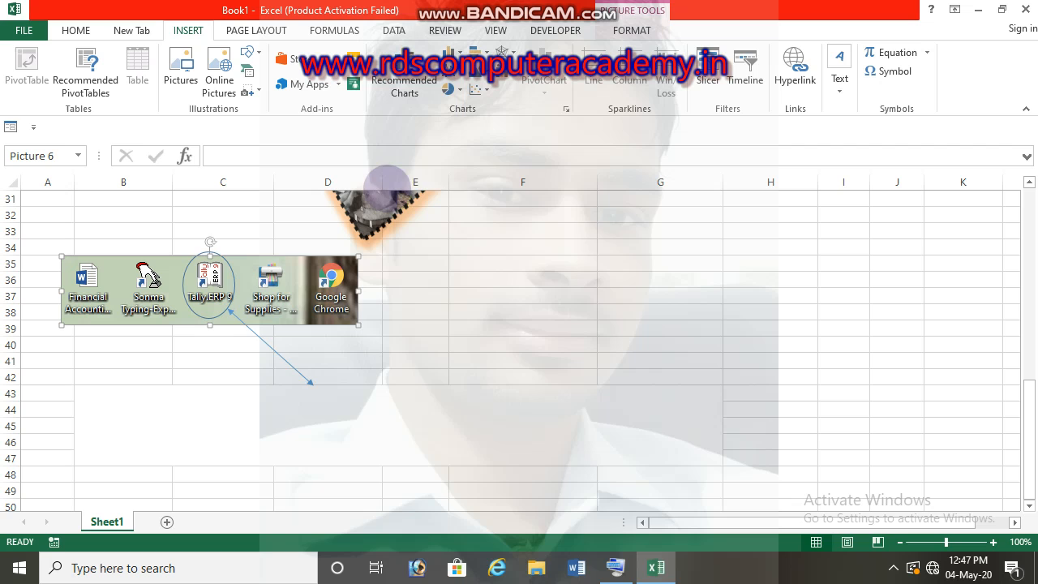
pyautogui.moveTo(1028, 403); pyautogui.dragTo(1023, 195)
pyautogui.moveTo(542, 309); pyautogui.dragTo(623, 465)
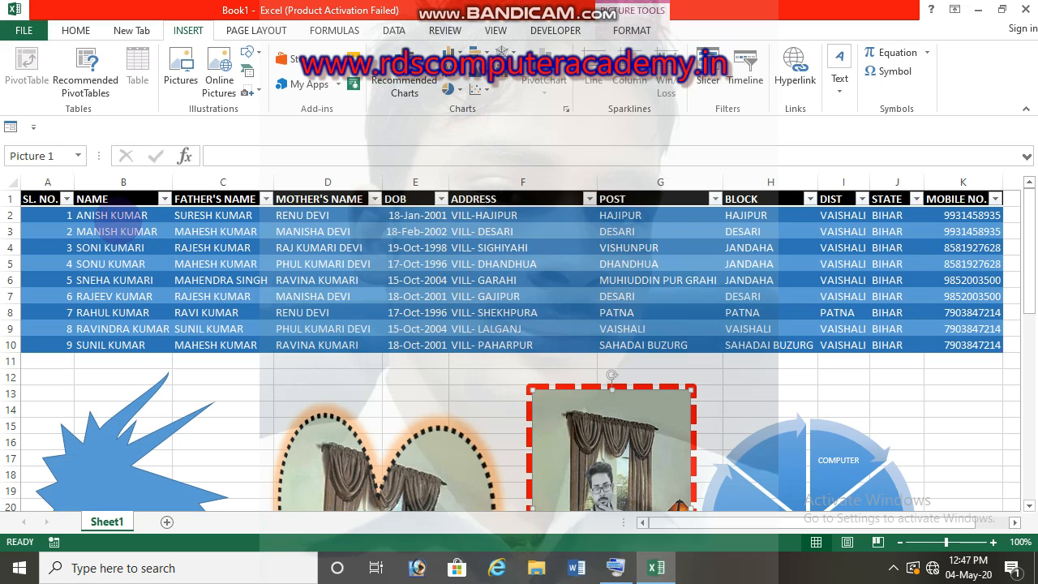
# Copy the table's NAME column, B1:B10, and paste it at B49 below the merged cell.
pyautogui.moveTo(105, 215); pyautogui.dragTo(118, 344)
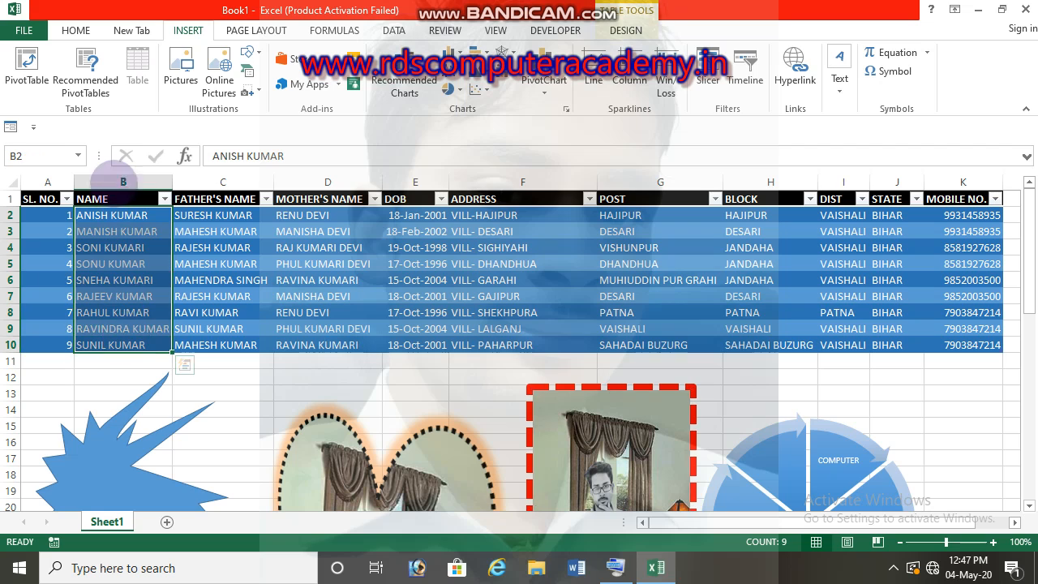
pyautogui.moveTo(122, 199); pyautogui.dragTo(113, 352)
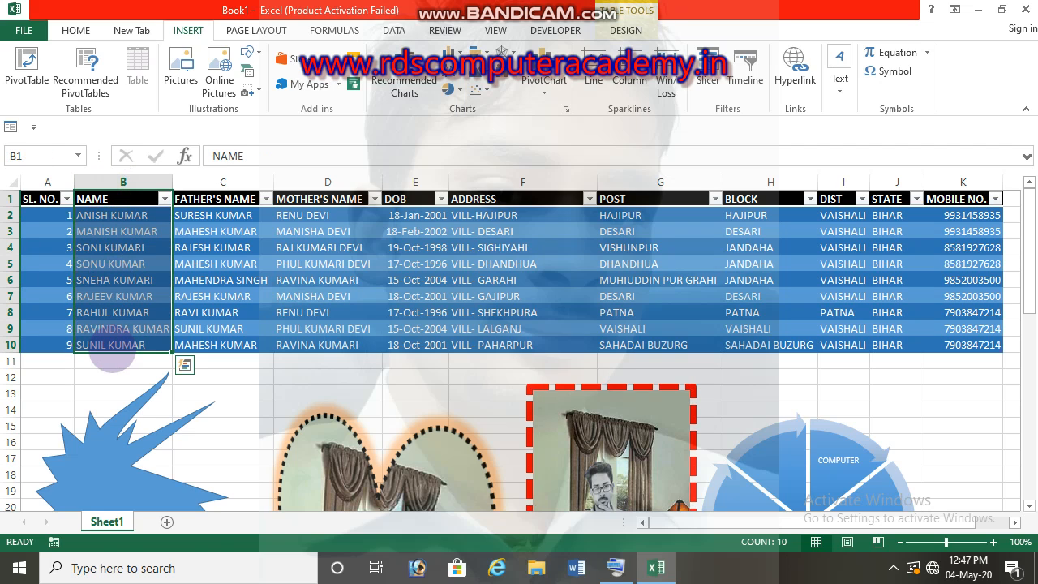
pyautogui.hotkey('ctrl', 'c')
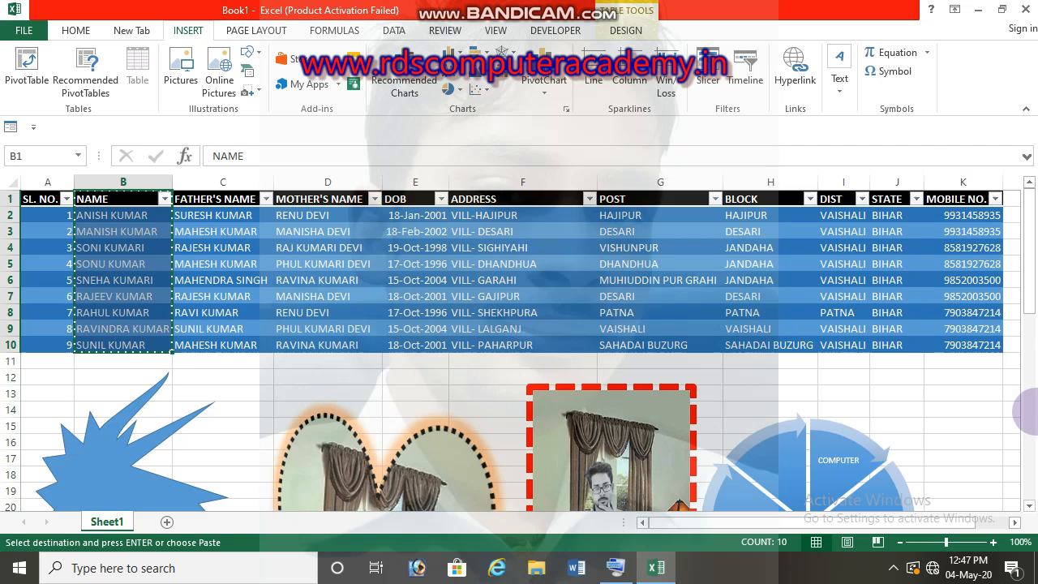
pyautogui.scroll(-6, 1026, 414)
pyautogui.scroll(-5, 1024, 438)
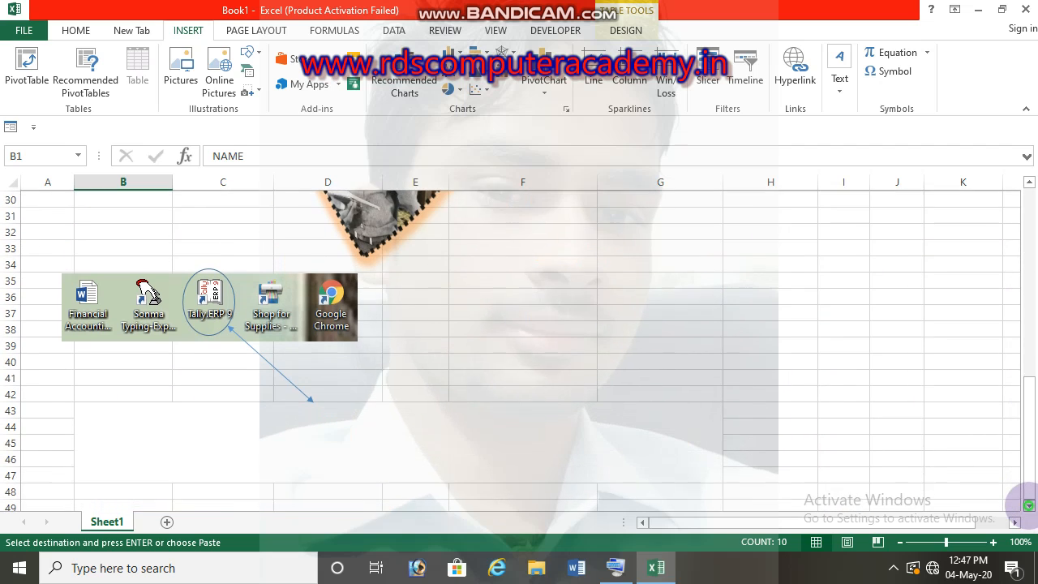
pyautogui.scroll(-1, 1023, 503)
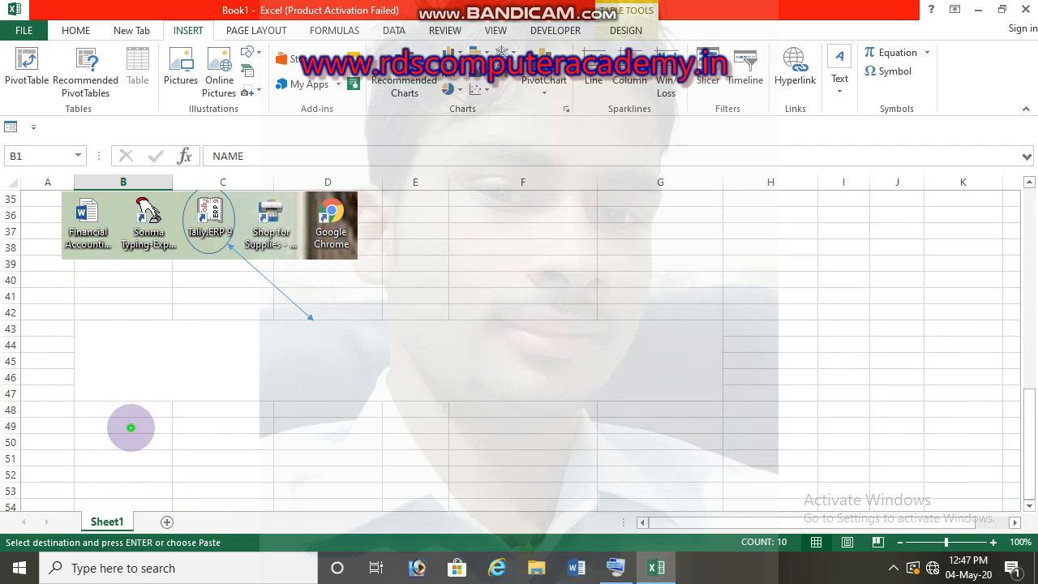
pyautogui.click(130, 427)
pyautogui.hotkey('ctrl', 'v')
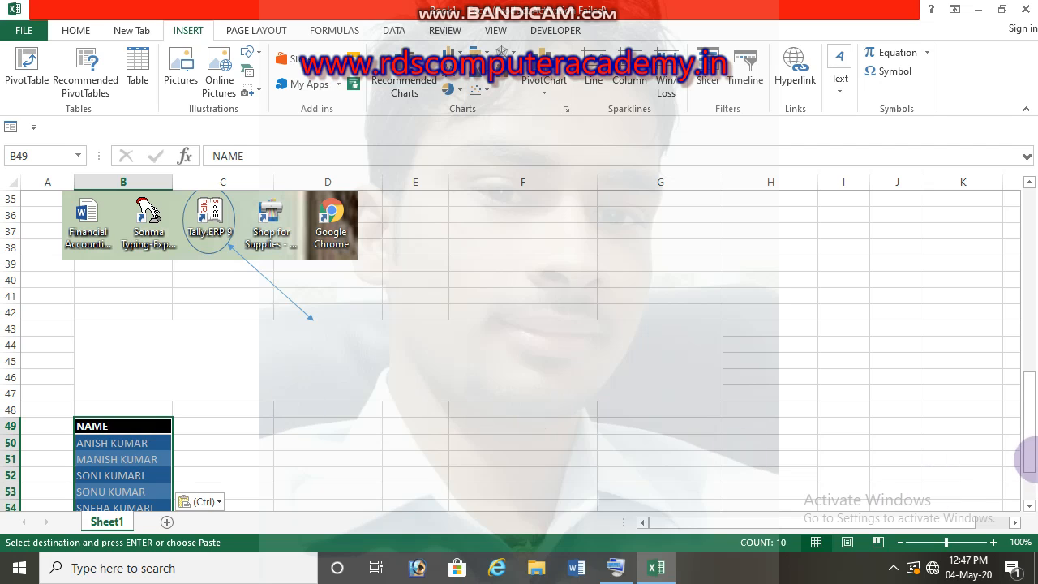
pyautogui.click(1028, 484)
pyautogui.moveTo(1021, 479); pyautogui.dragTo(1020, 438)
pyautogui.click(226, 316)
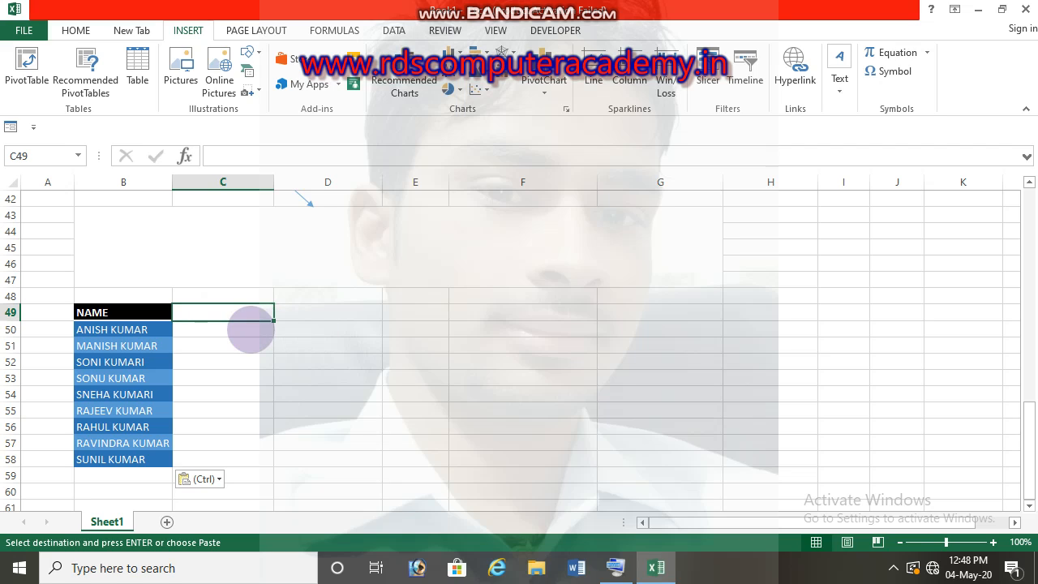
pyautogui.moveTo(591, 14)
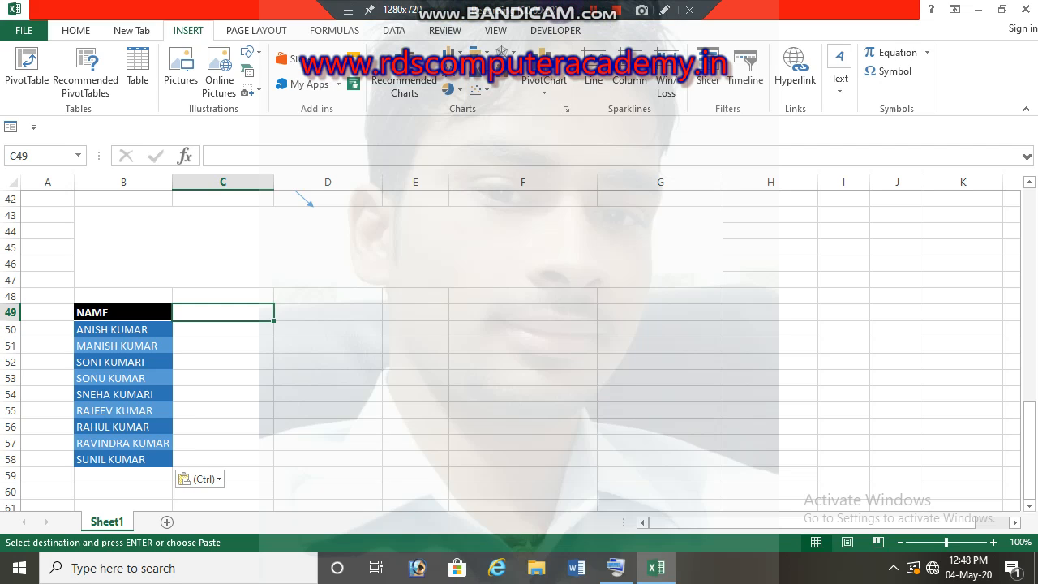